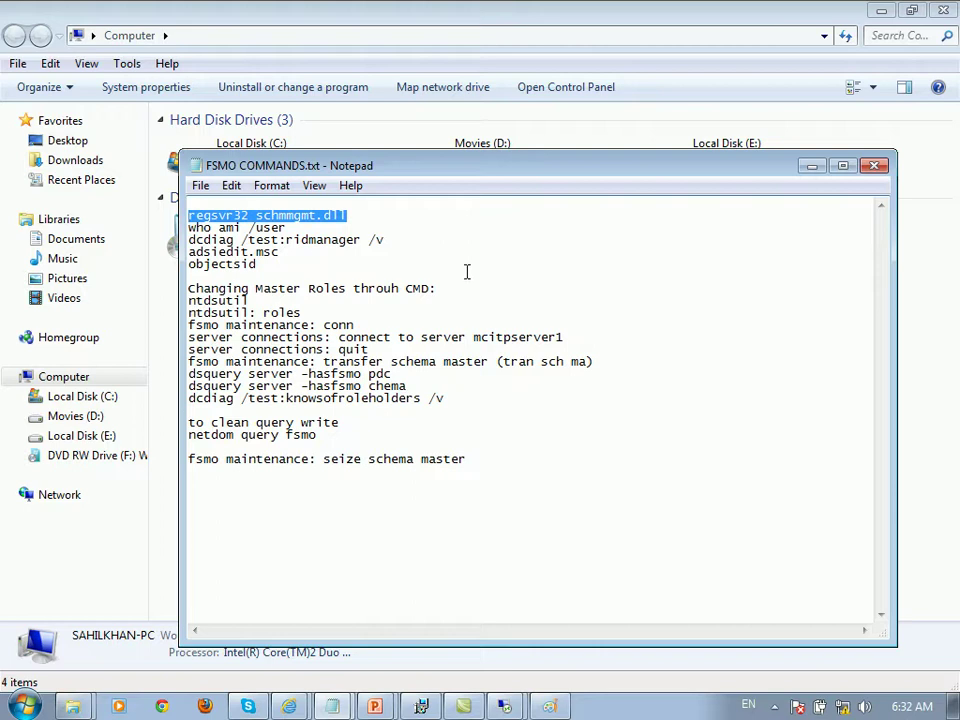
pyautogui.click(312, 215)
pyautogui.moveTo(316, 215); pyautogui.dragTo(270, 207)
pyautogui.press('super')
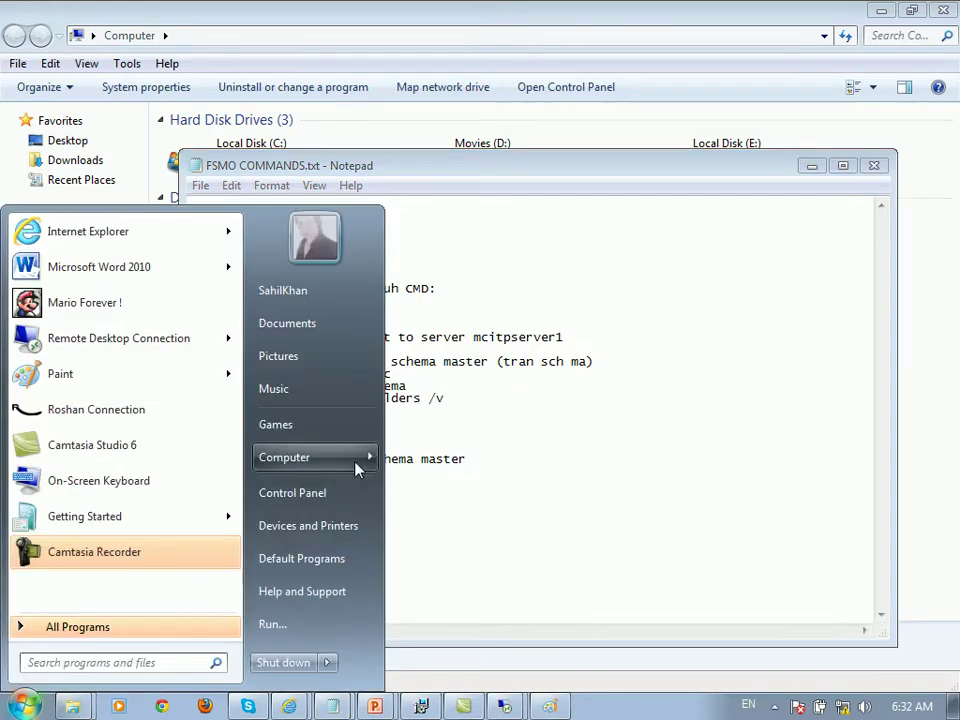
# Switch to the 10.0.0.1 Remote Desktop session and unlock the server with the administrator account's password.
pyautogui.click(499, 707)
pyautogui.click(493, 668)
pyautogui.write('********')
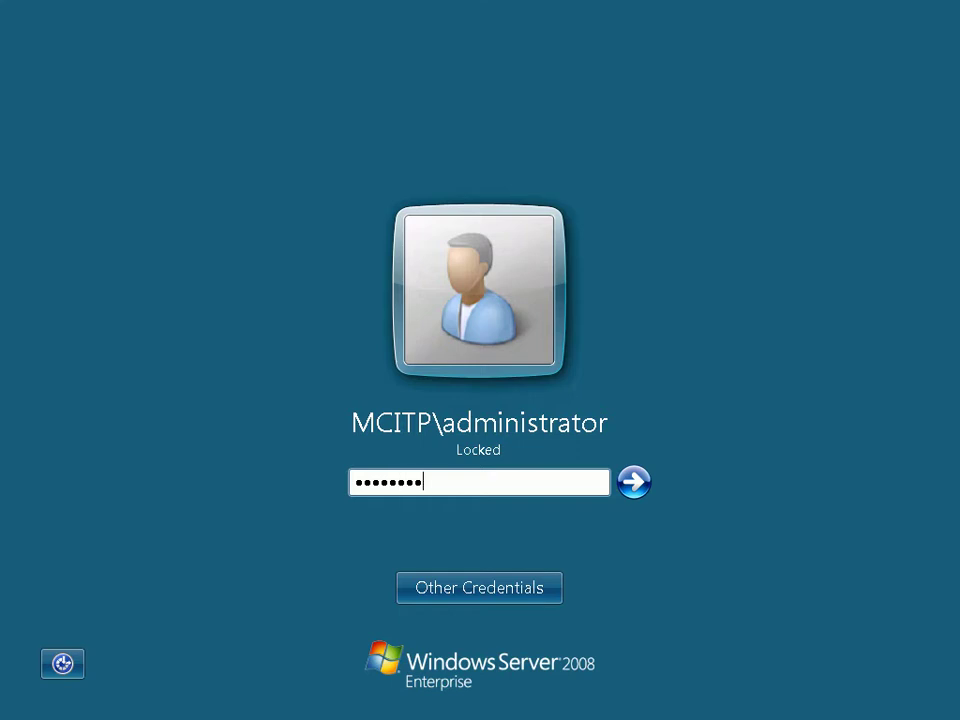
pyautogui.press('Return')
pyautogui.rightClick(249, 489)
pyautogui.click(322, 543)
pyautogui.click(801, 653)
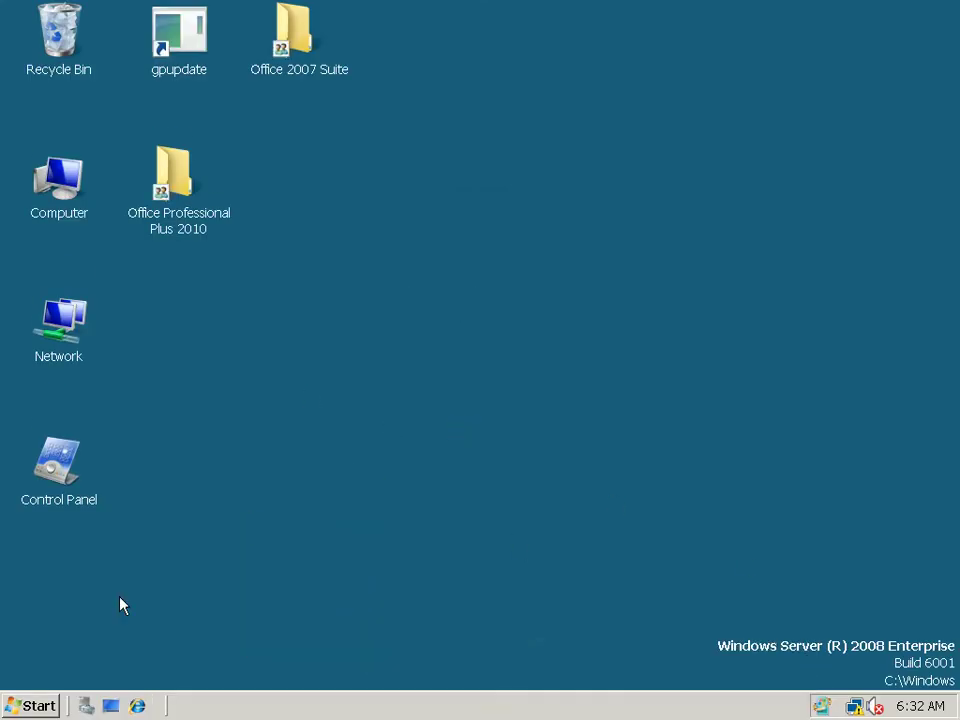
# Open ADSI Edit on the server and connect it to the Default naming context of the logged-in domain.
pyautogui.click(30, 706)
pyautogui.moveTo(422, 401)
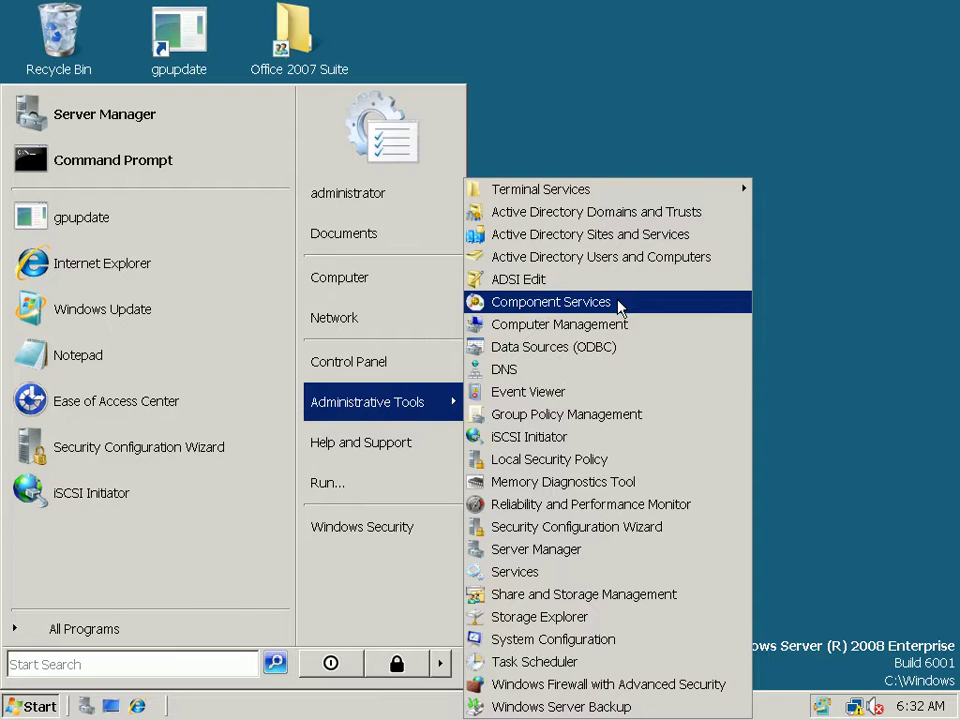
pyautogui.click(566, 281)
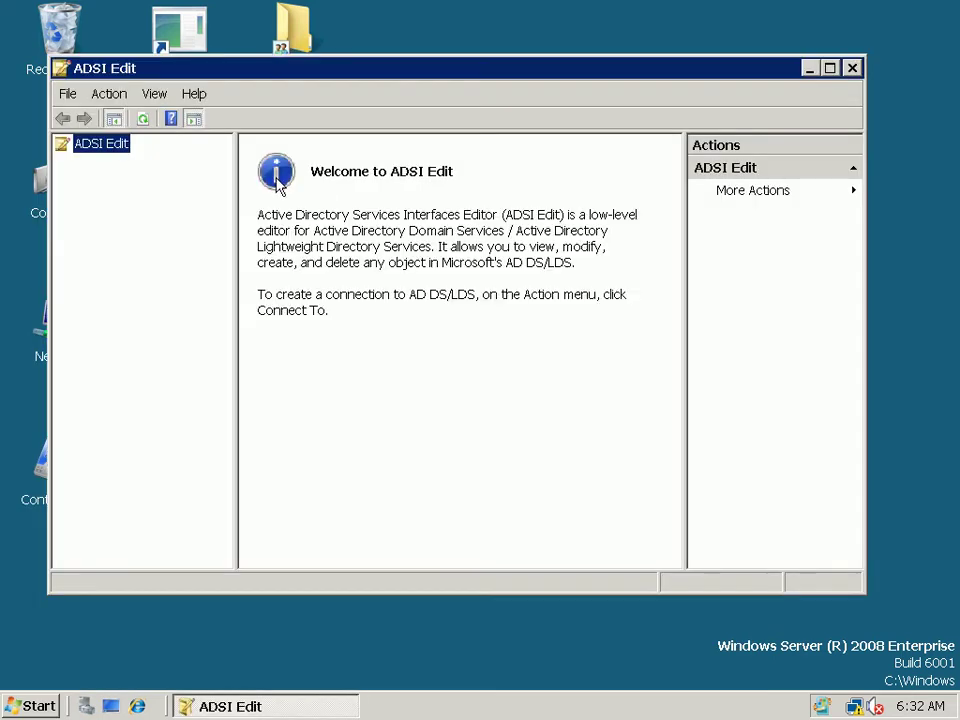
pyautogui.rightClick(118, 150)
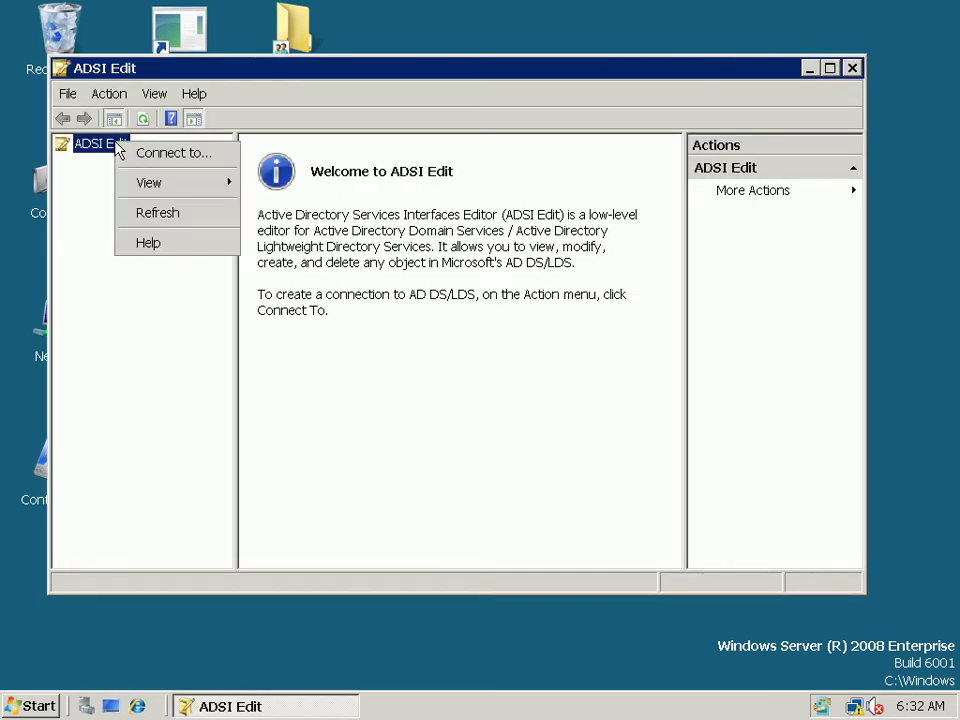
pyautogui.click(172, 155)
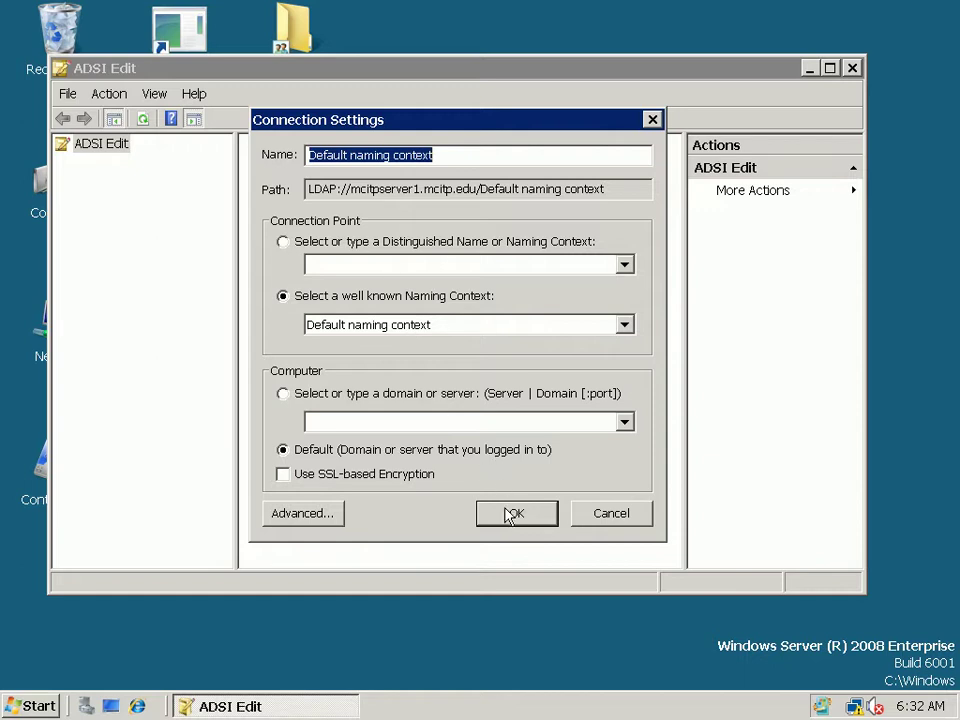
pyautogui.click(512, 514)
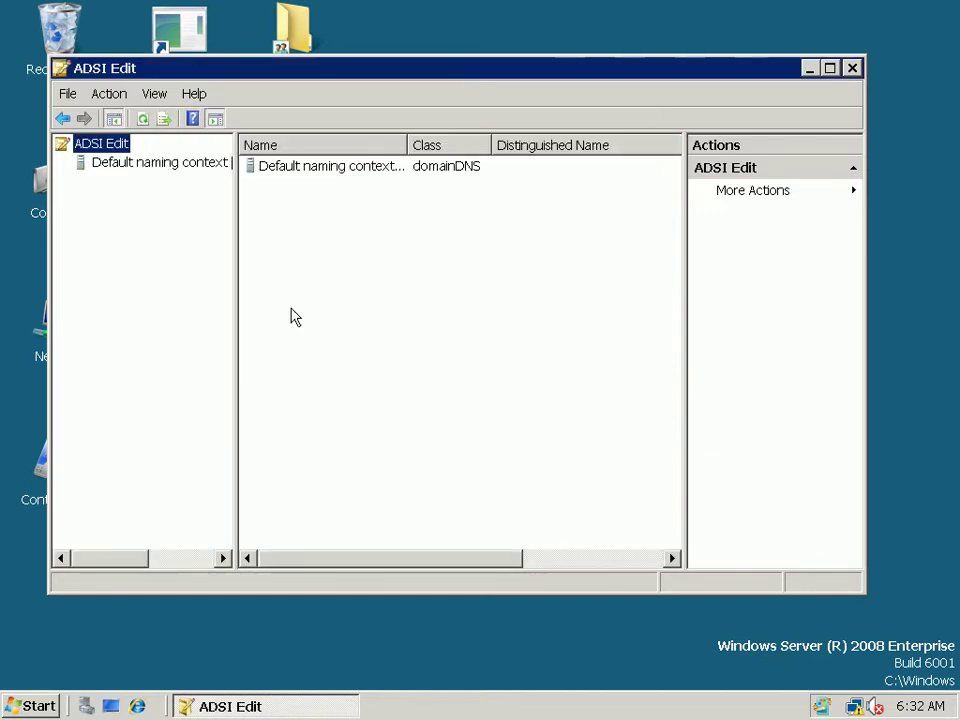
# Expand the Default naming context down to the DC=mcitp,DC=edu containers, maximizing the console and widening its tree and list areas.
pyautogui.moveTo(235, 236); pyautogui.dragTo(413, 213)
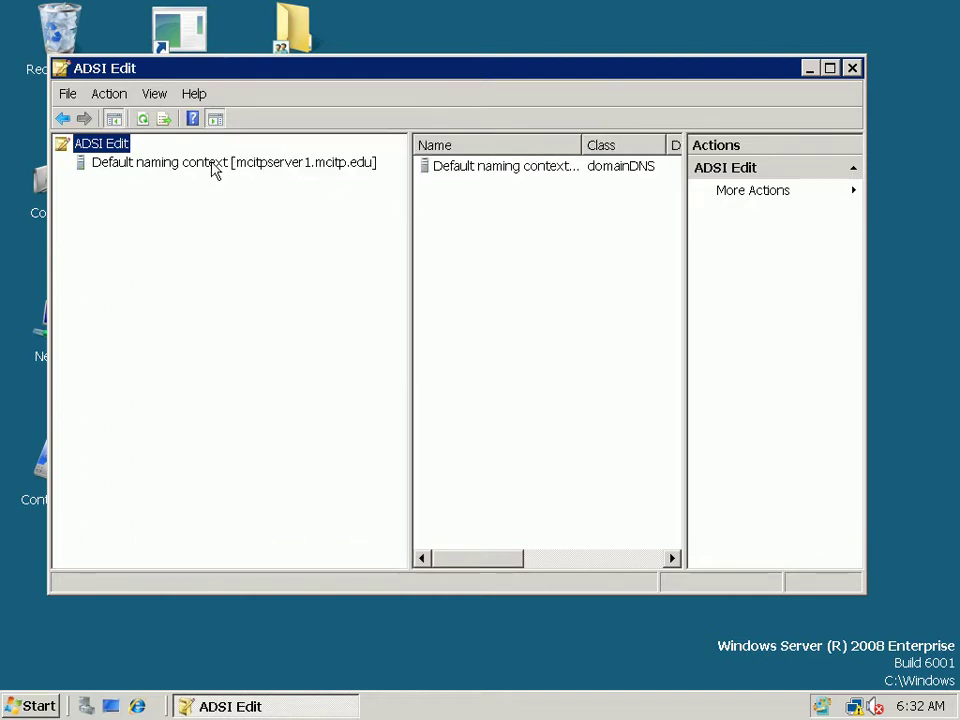
pyautogui.click(213, 166)
pyautogui.doubleClick(213, 166)
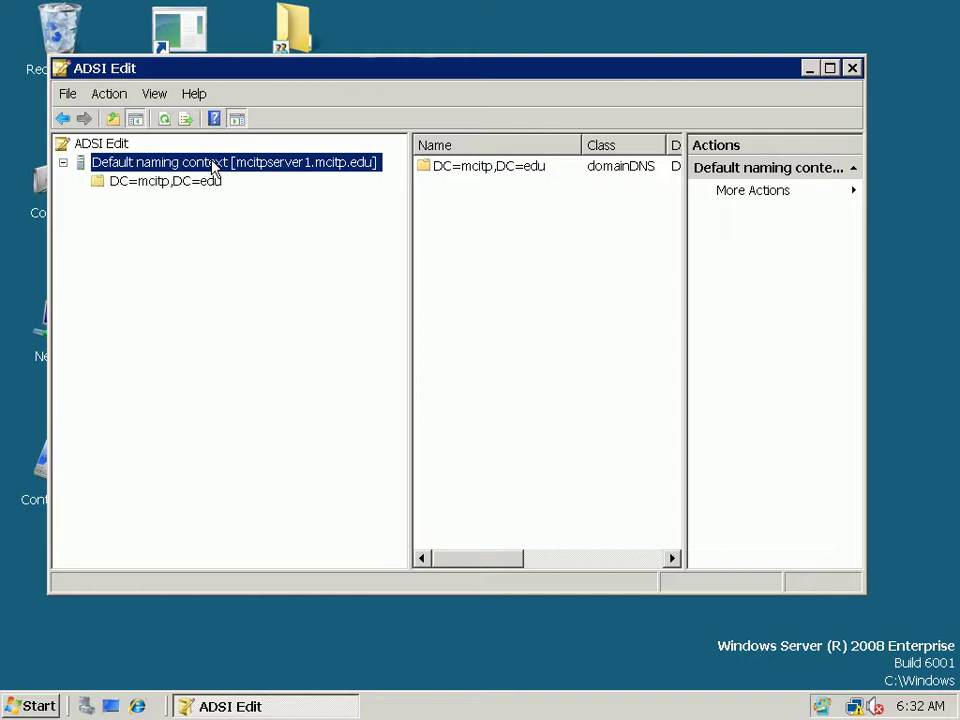
pyautogui.doubleClick(180, 188)
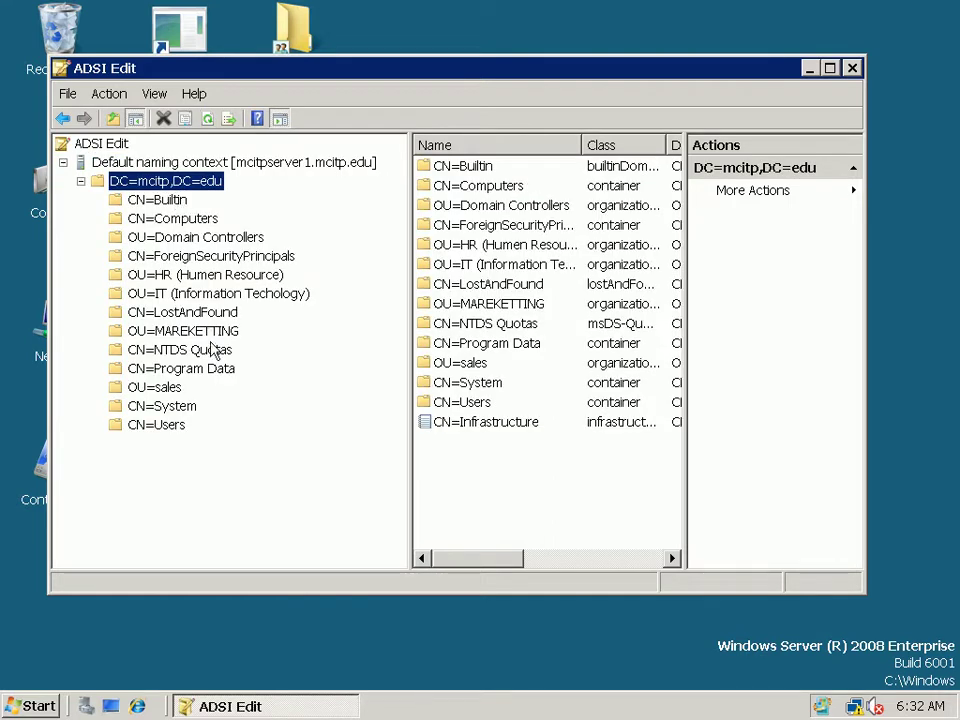
pyautogui.doubleClick(571, 68)
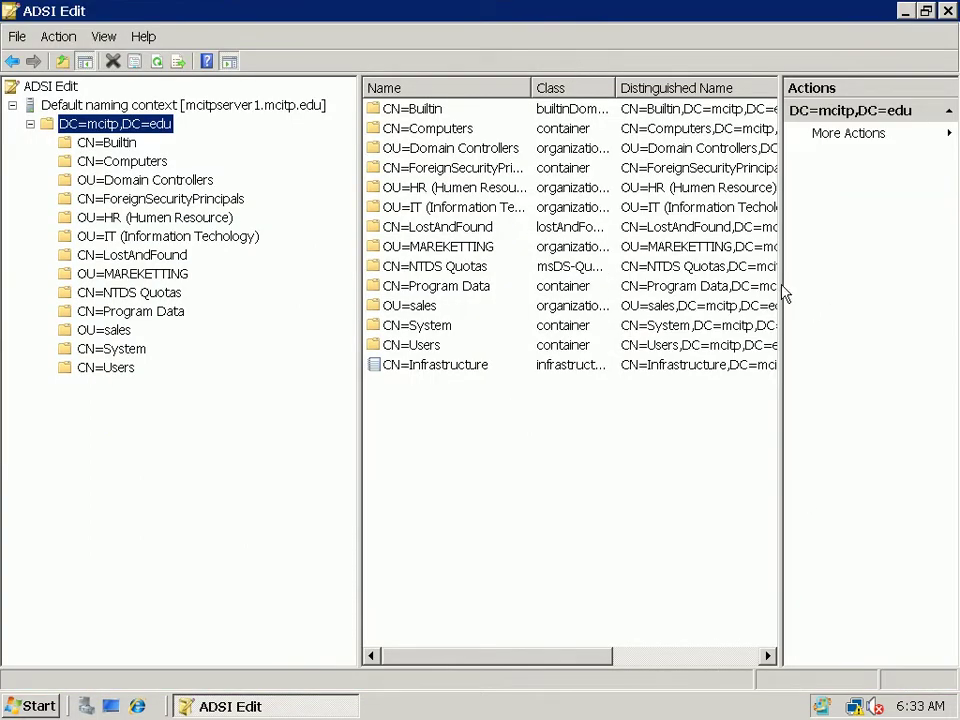
pyautogui.moveTo(785, 290); pyautogui.dragTo(905, 305)
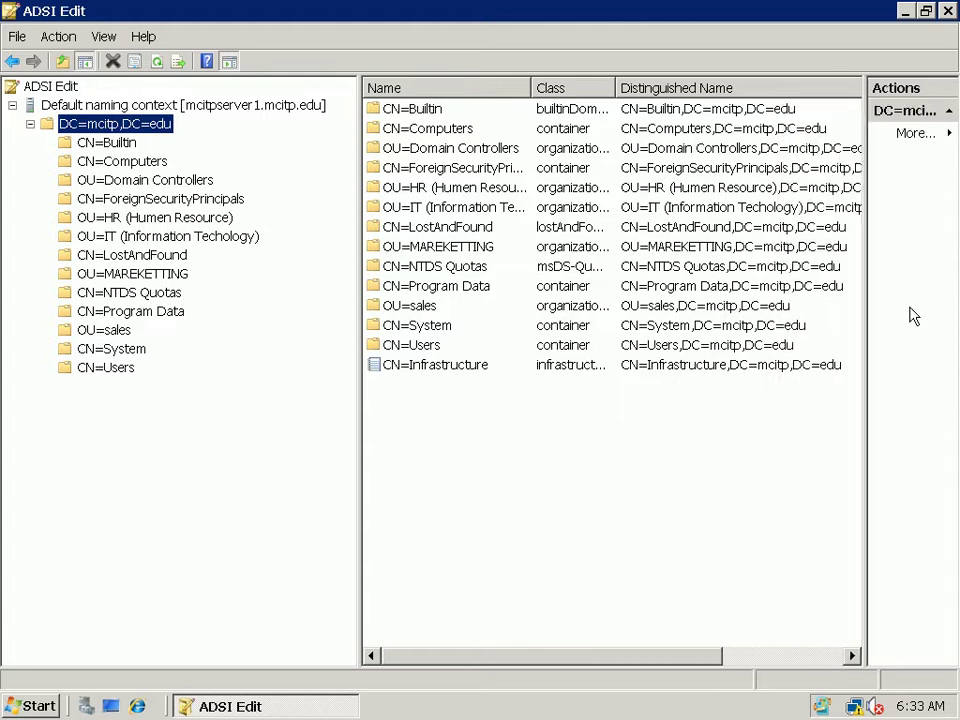
# Examine the contents of CN=Builtin and of the IT and MAREKETTING organizational units under DC=mcitp,DC=edu.
pyautogui.click(104, 142)
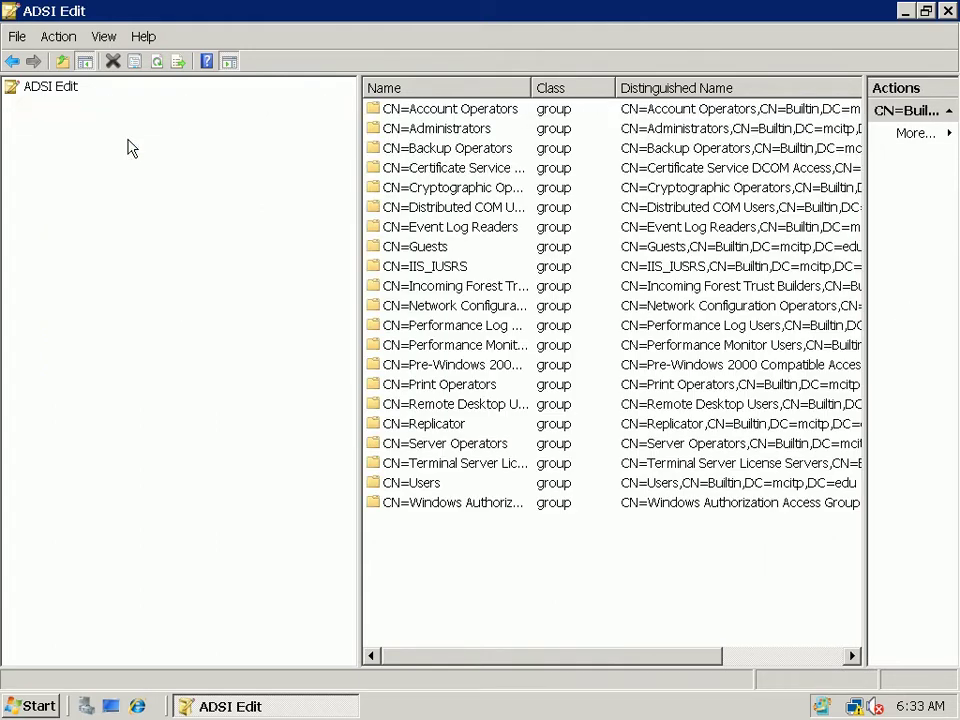
pyautogui.doubleClick(125, 145)
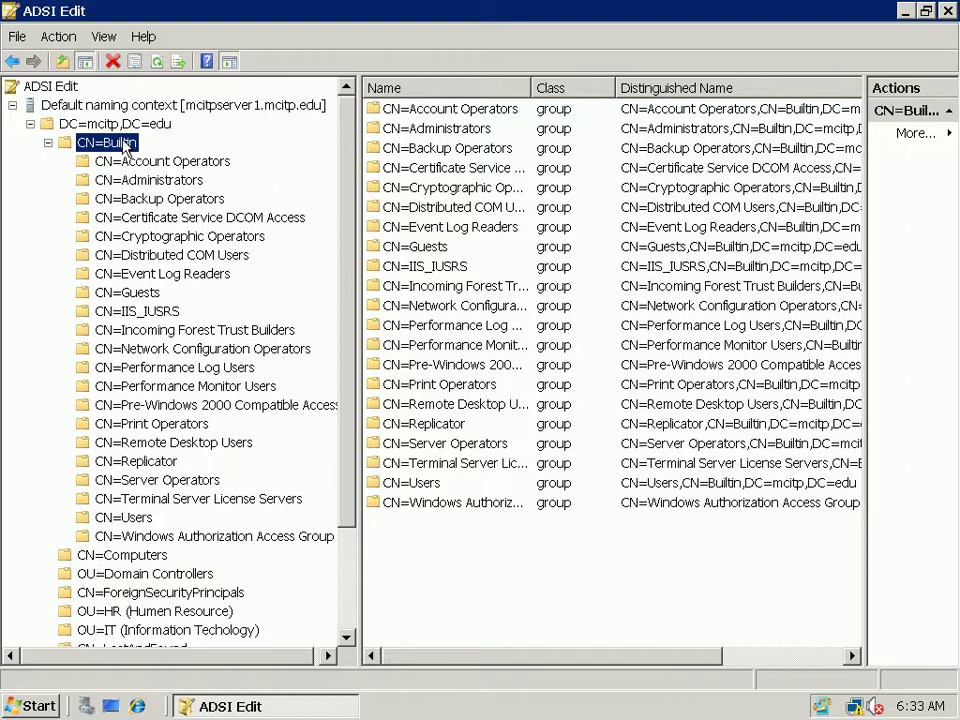
pyautogui.doubleClick(125, 145)
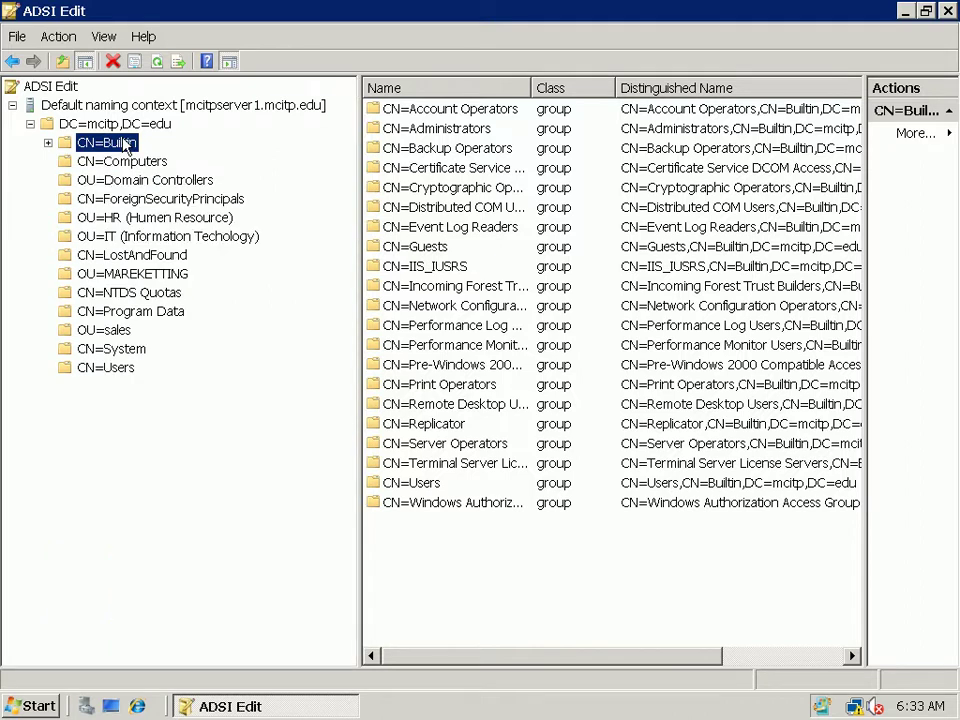
pyautogui.click(135, 240)
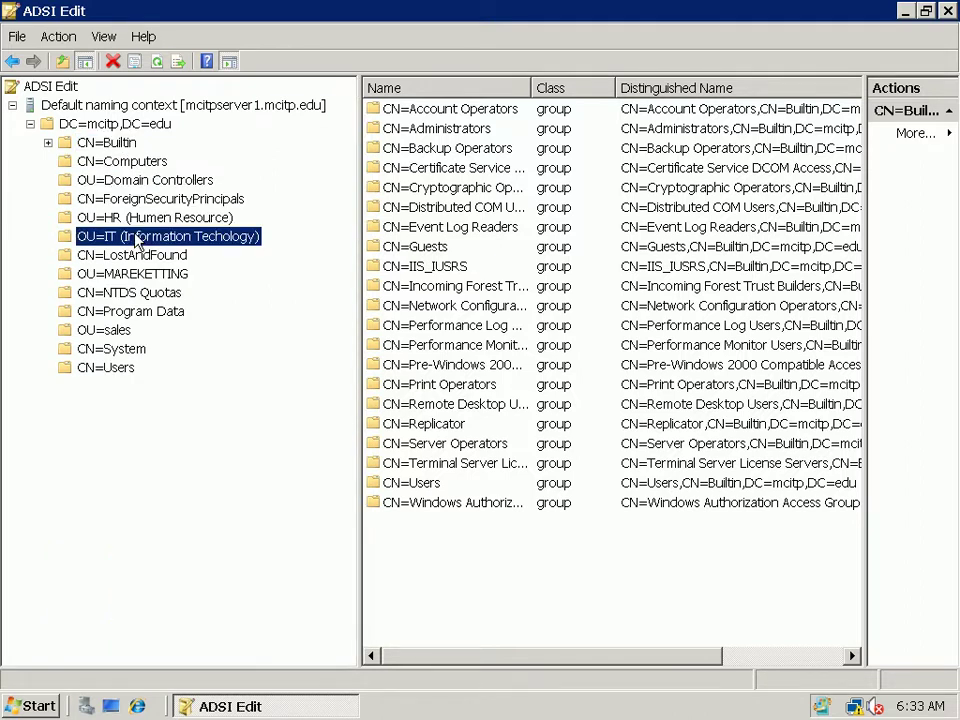
pyautogui.doubleClick(146, 240)
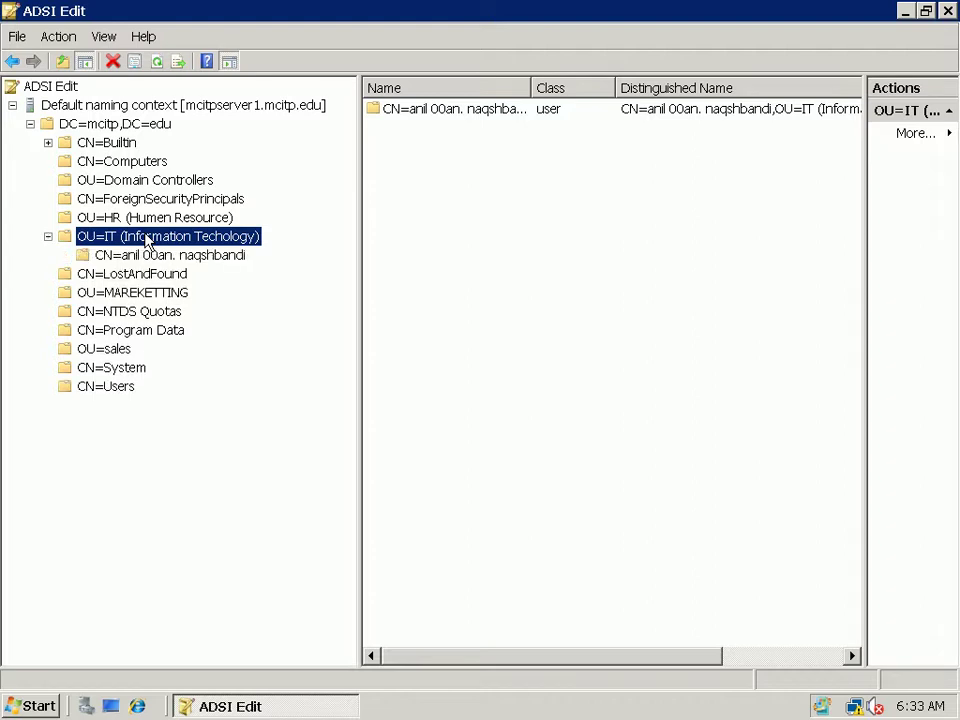
pyautogui.click(147, 258)
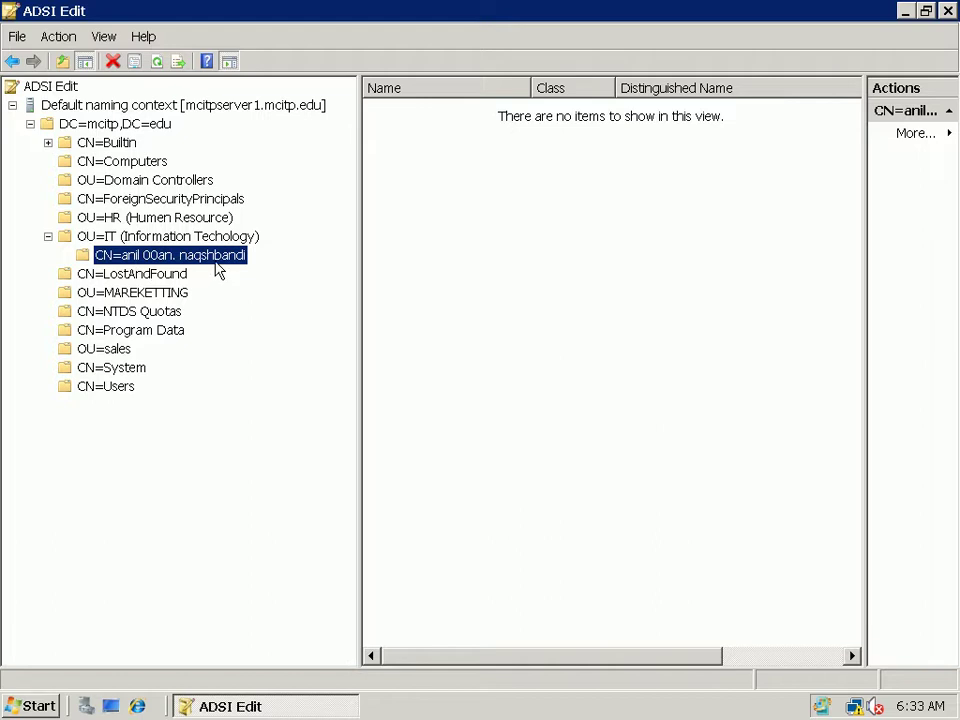
pyautogui.click(48, 236)
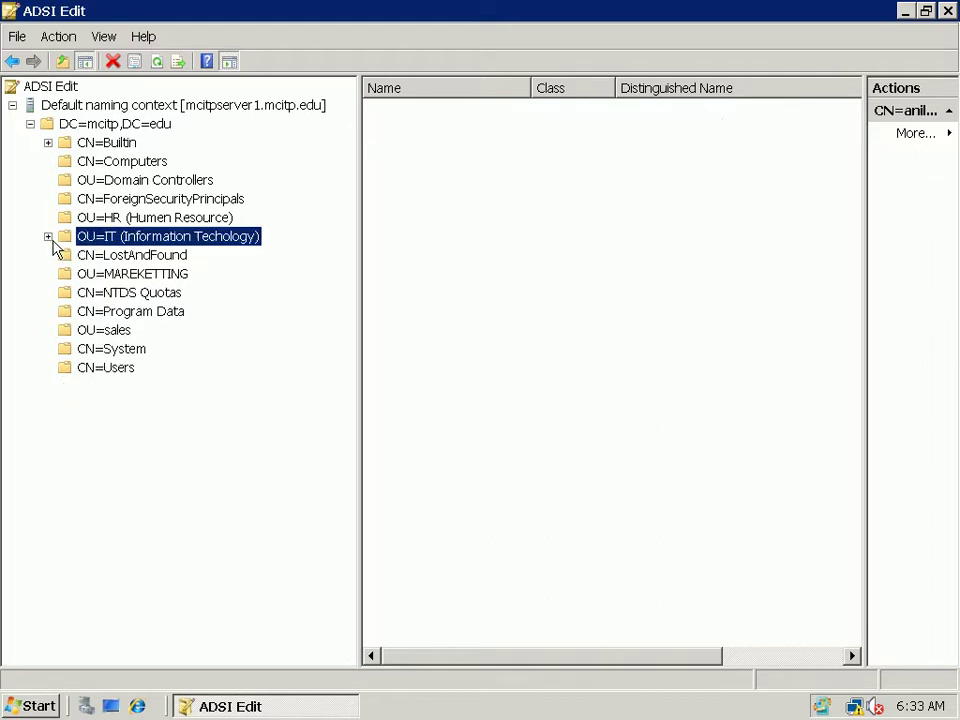
pyautogui.click(118, 255)
pyautogui.click(132, 276)
pyautogui.click(127, 293)
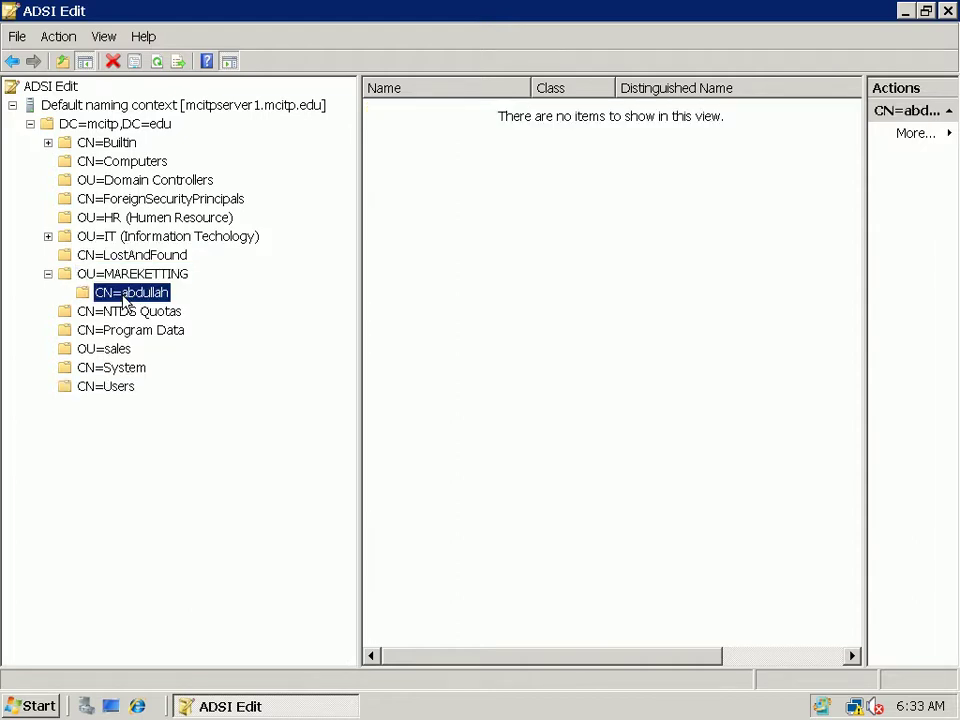
pyautogui.doubleClick(116, 278)
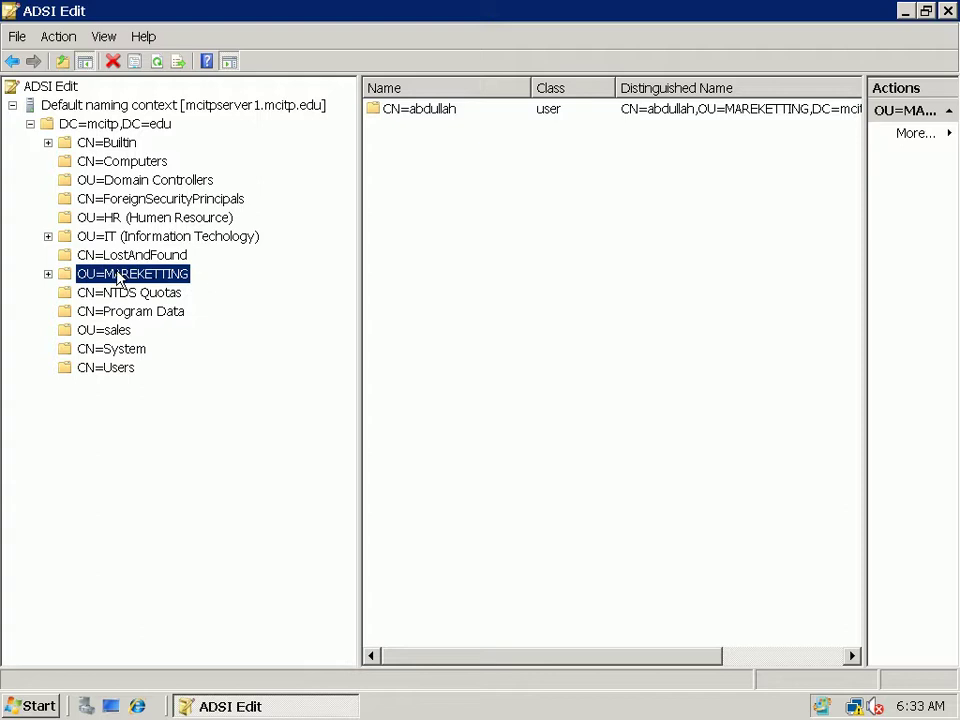
pyautogui.doubleClick(119, 238)
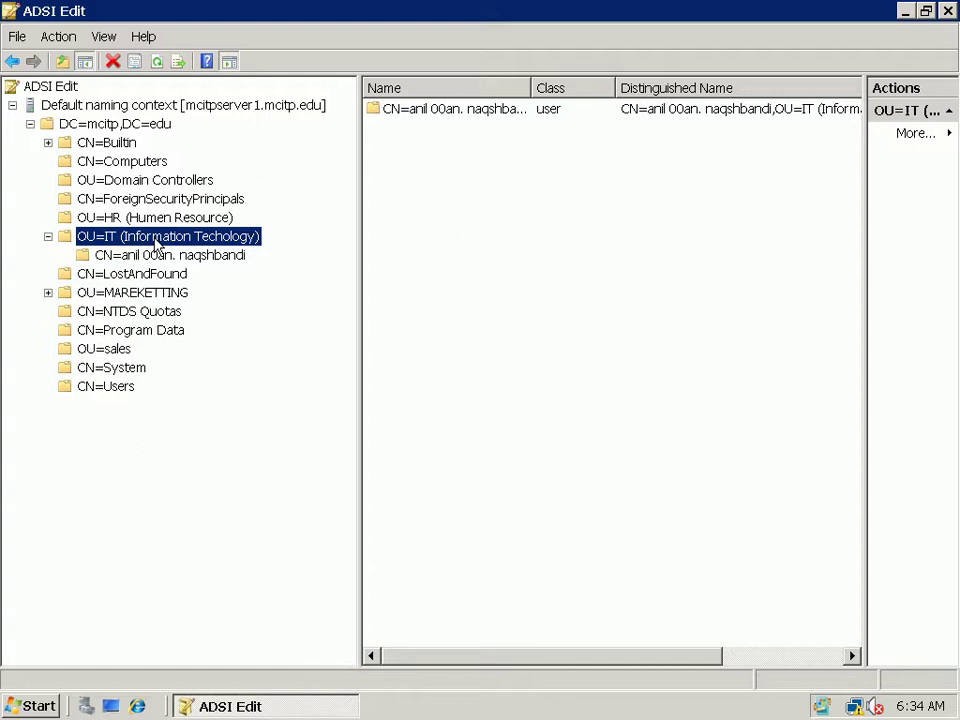
# Launch an empty console with mmc, review the full names of the available snap-ins, and close it without adding any.
pyautogui.click(22, 712)
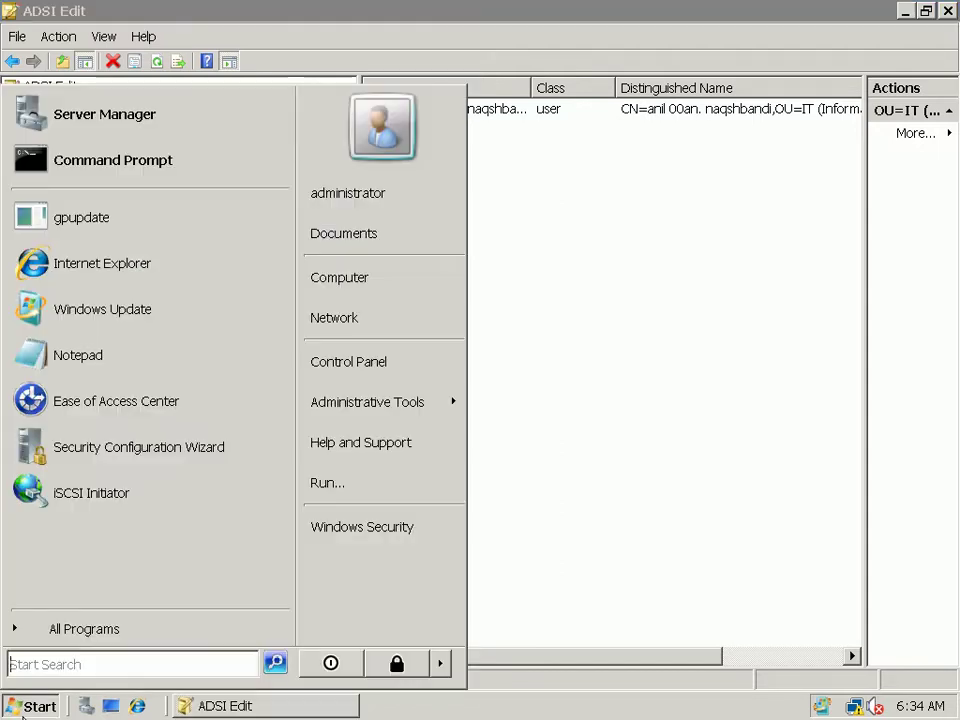
pyautogui.click(360, 486)
pyautogui.write('mmc')
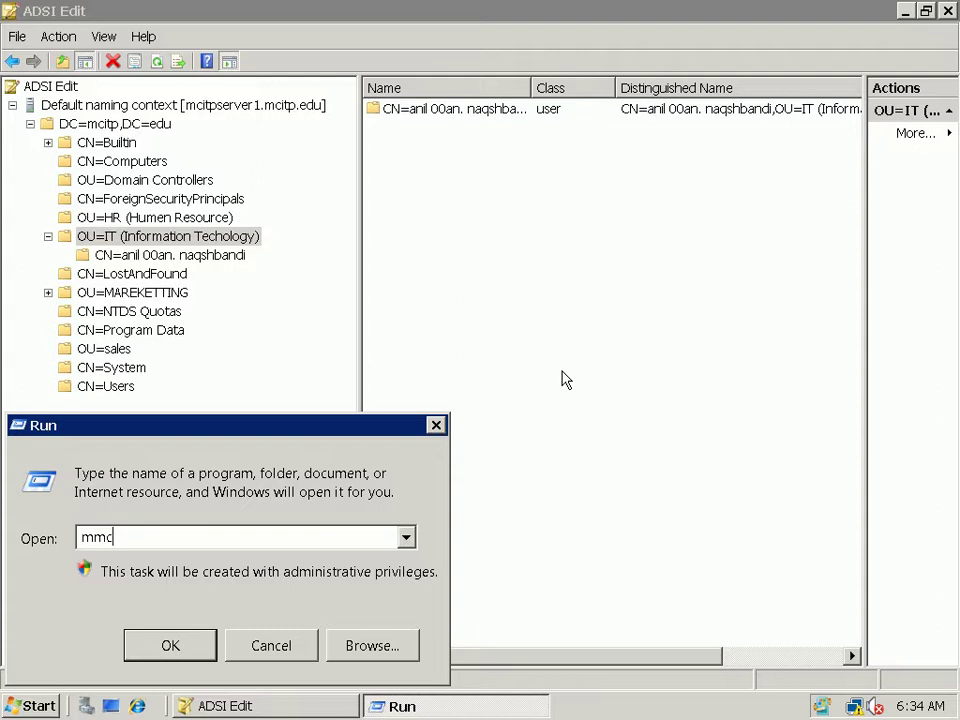
pyautogui.press('Return')
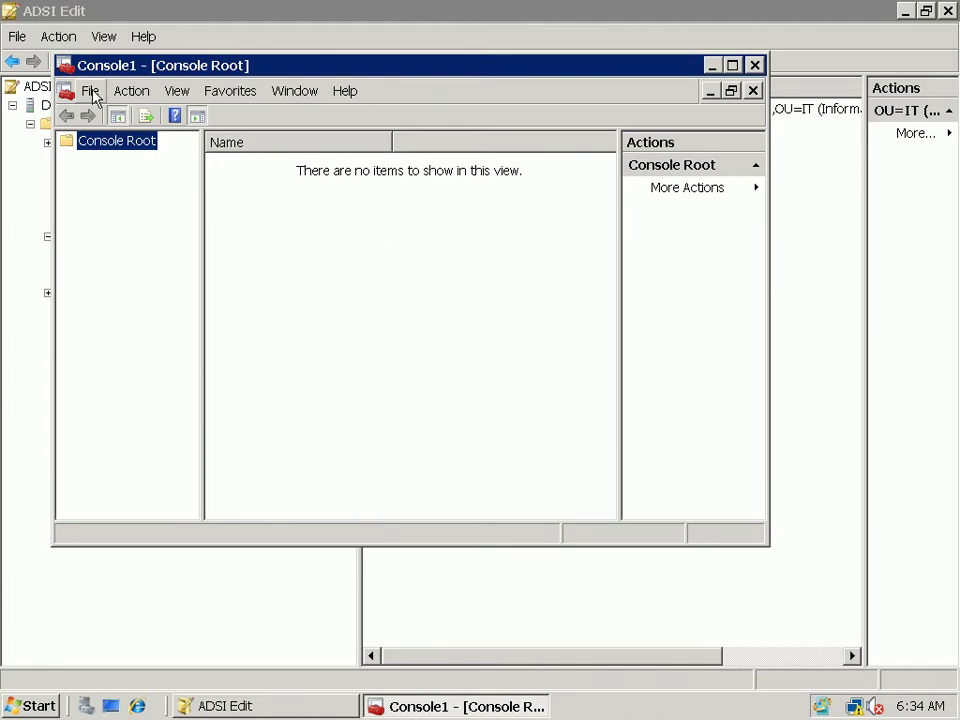
pyautogui.click(90, 90)
pyautogui.click(144, 204)
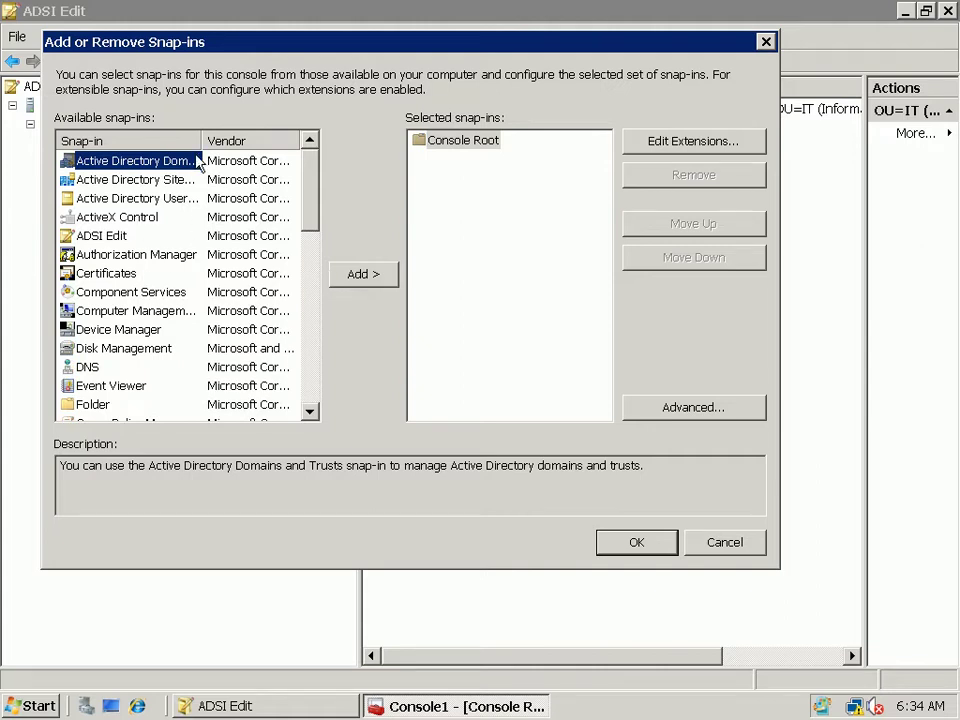
pyautogui.moveTo(203, 140); pyautogui.dragTo(364, 193)
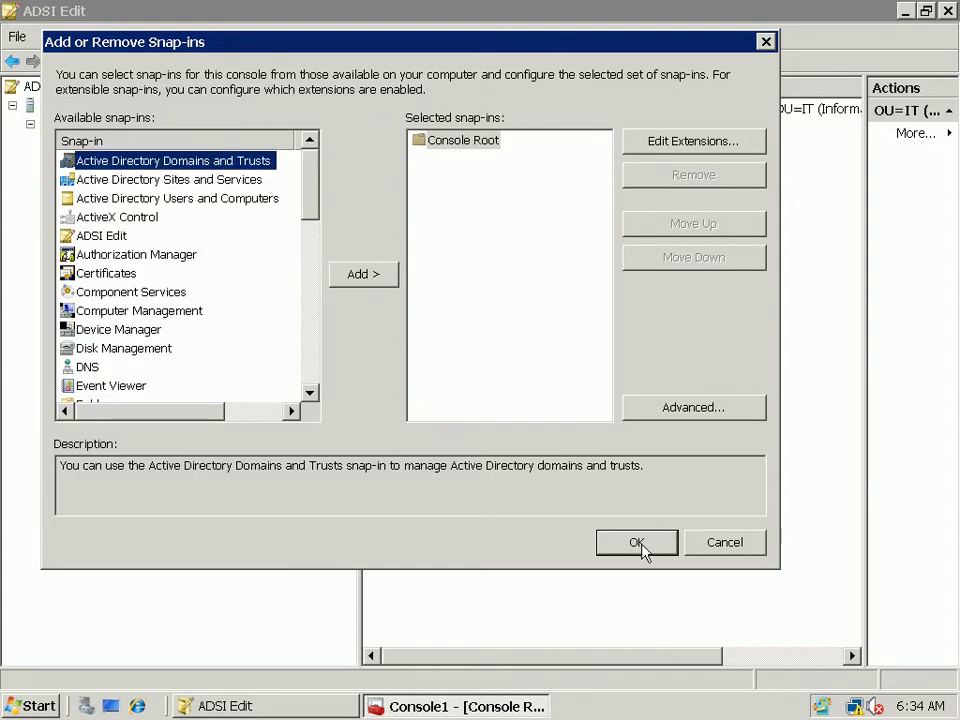
pyautogui.click(740, 550)
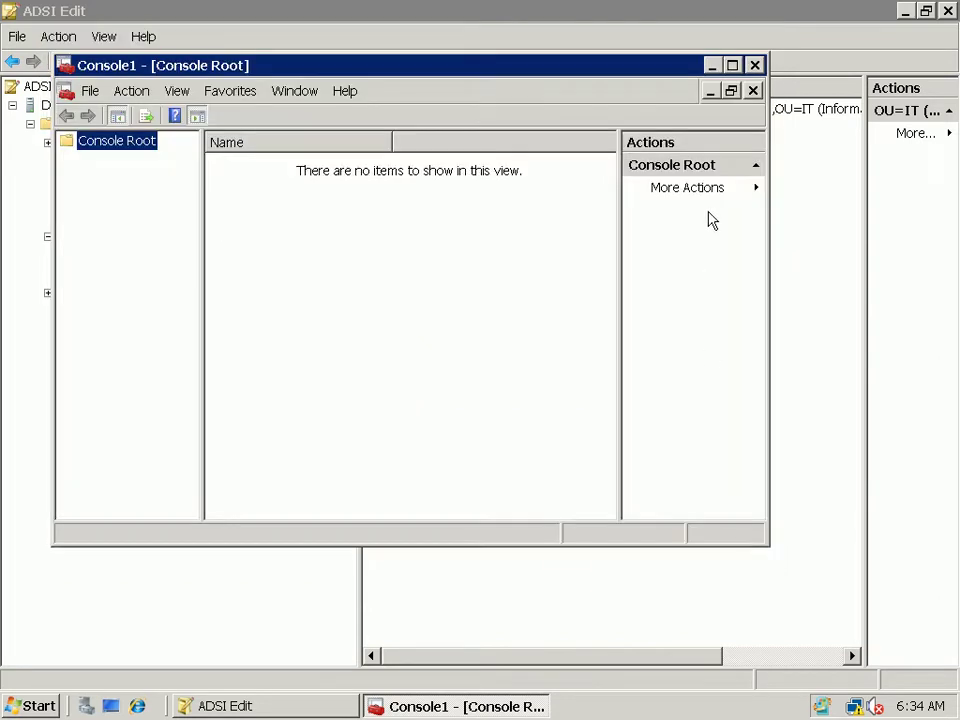
pyautogui.click(755, 67)
# Return to the FSMO COMMANDS.txt notes on the local computer and copy the command regsvr32 schmmgmt.dll.
pyautogui.moveTo(490, 7)
pyautogui.click(613, 7)
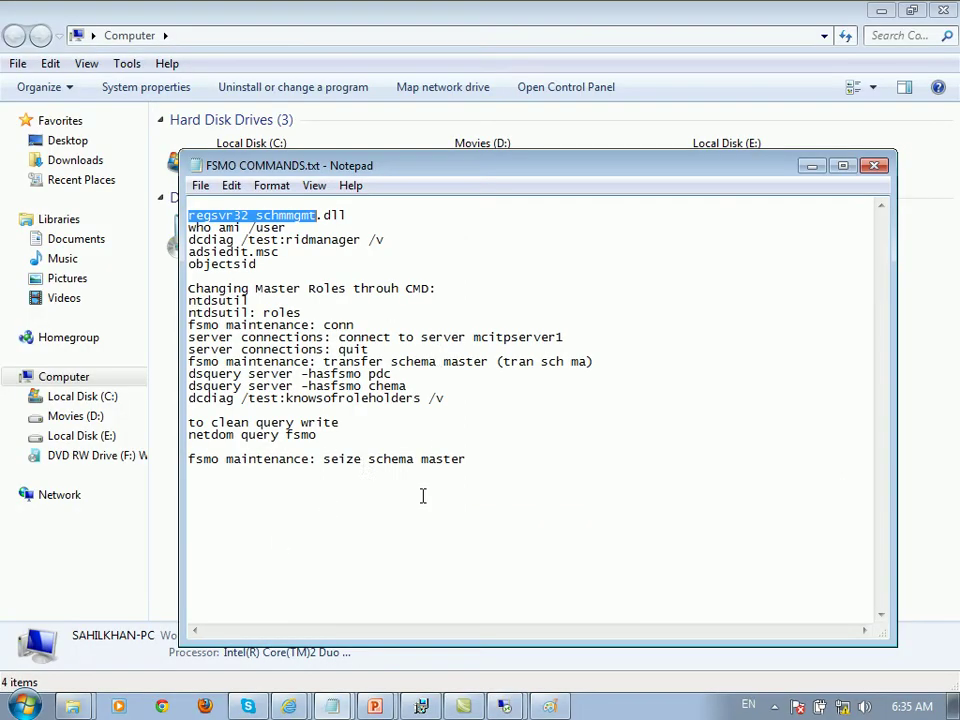
pyautogui.click(248, 216)
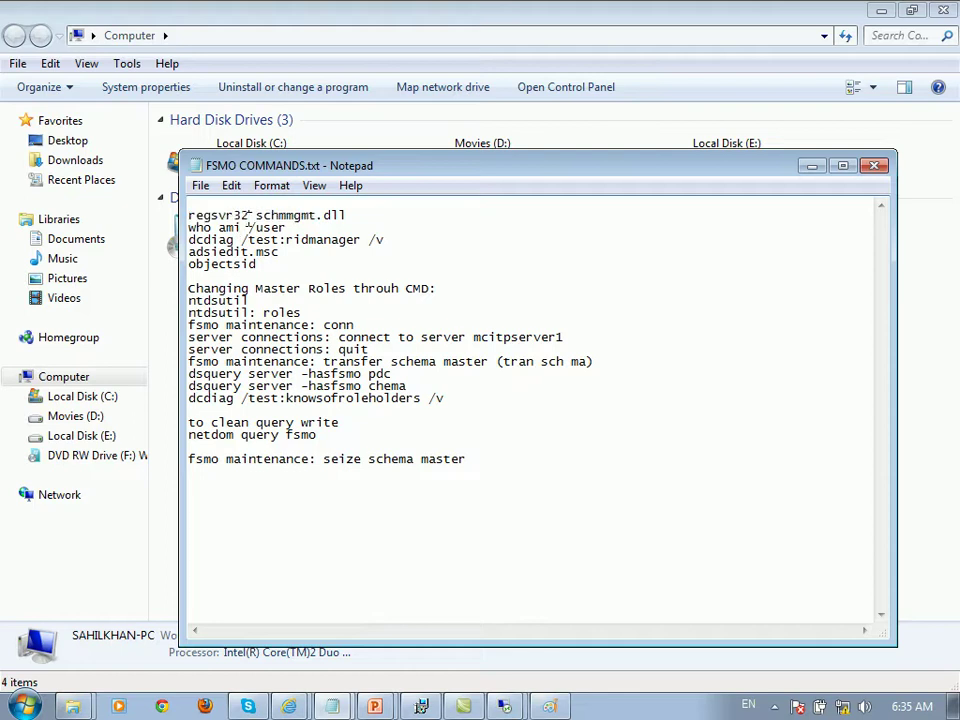
pyautogui.doubleClick(248, 216)
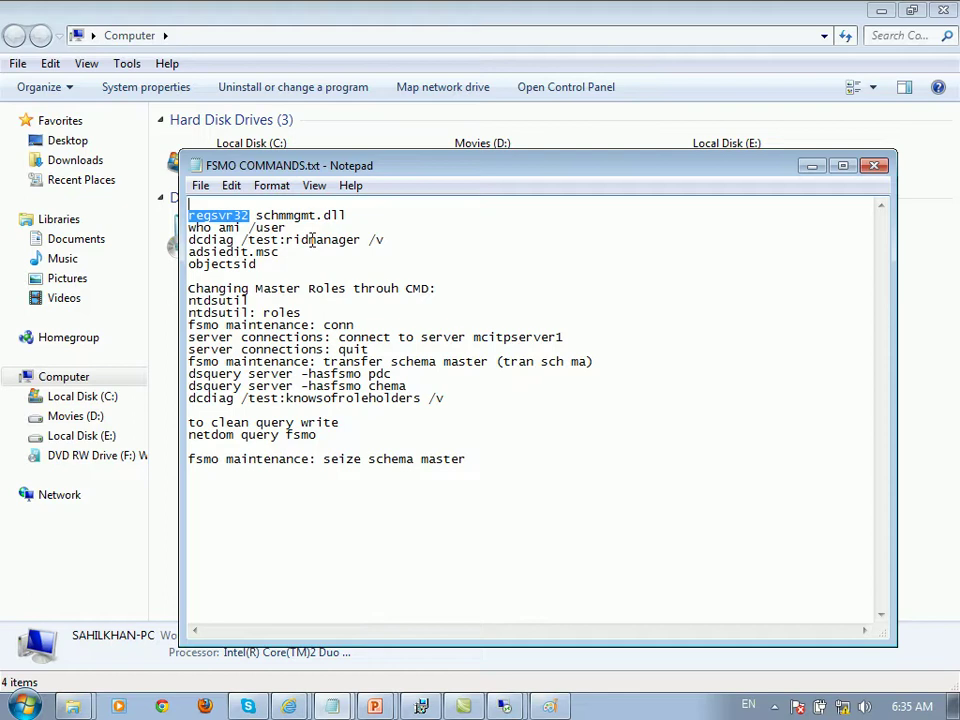
pyautogui.moveTo(346, 216); pyautogui.dragTo(188, 216)
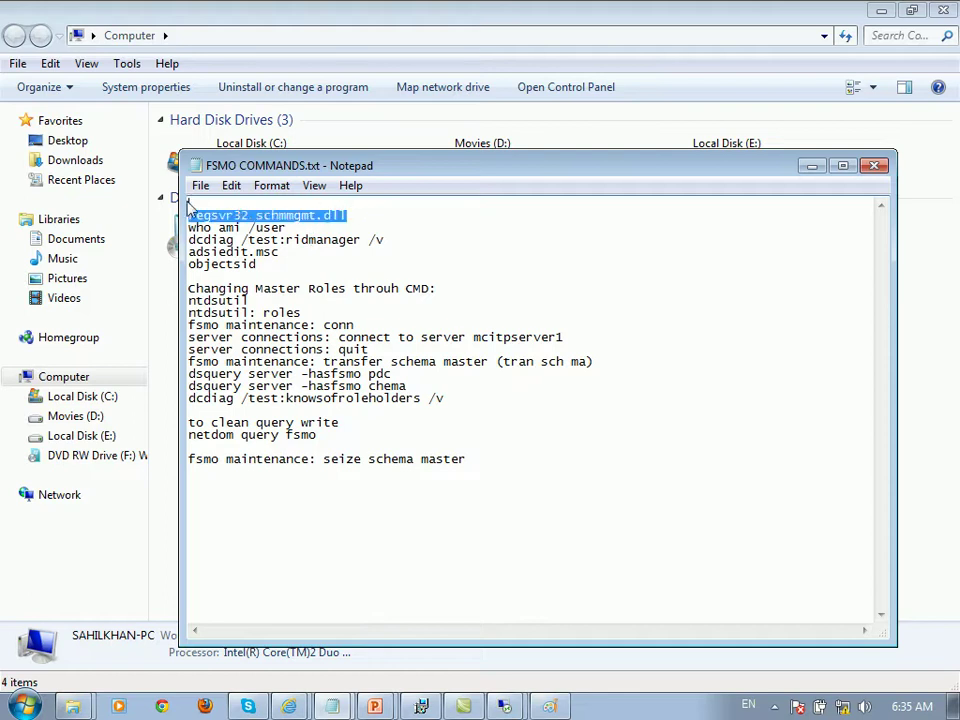
pyautogui.click(283, 216)
pyautogui.moveTo(346, 216); pyautogui.dragTo(281, 202)
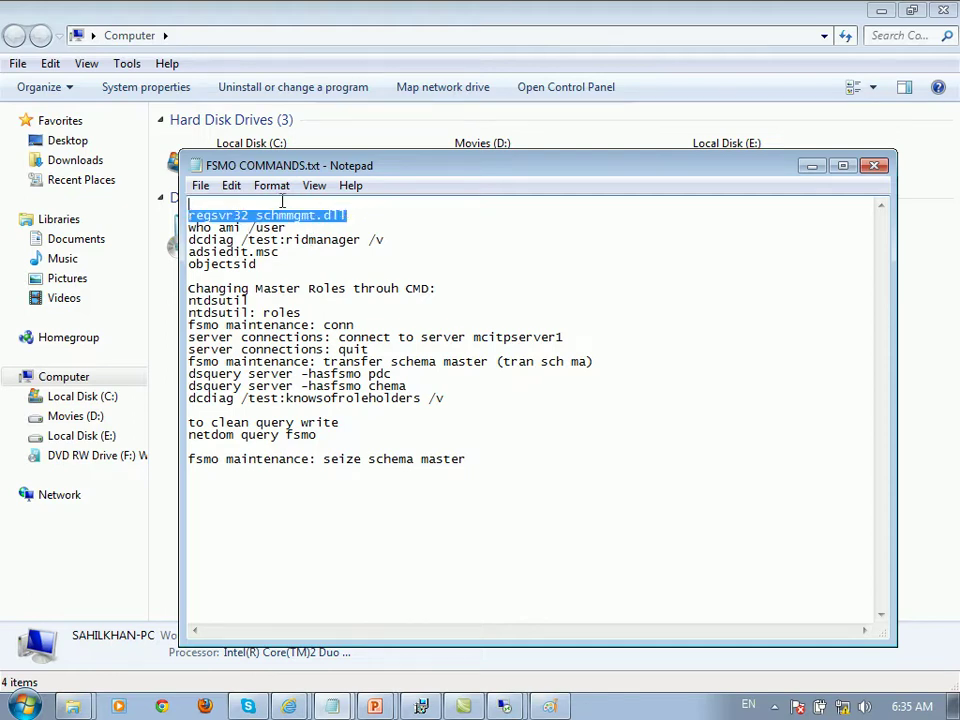
pyautogui.rightClick(206, 209)
pyautogui.click(252, 274)
pyautogui.moveTo(505, 705)
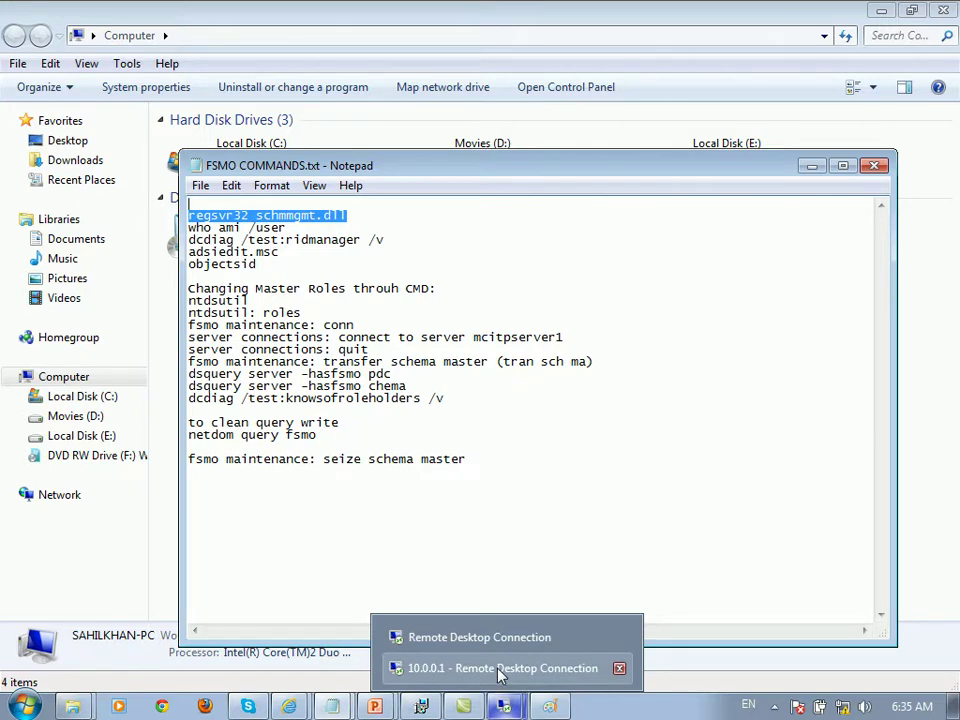
# Return to the 10.0.0.1 Remote Desktop session and open a command prompt with cmd.
pyautogui.click(500, 668)
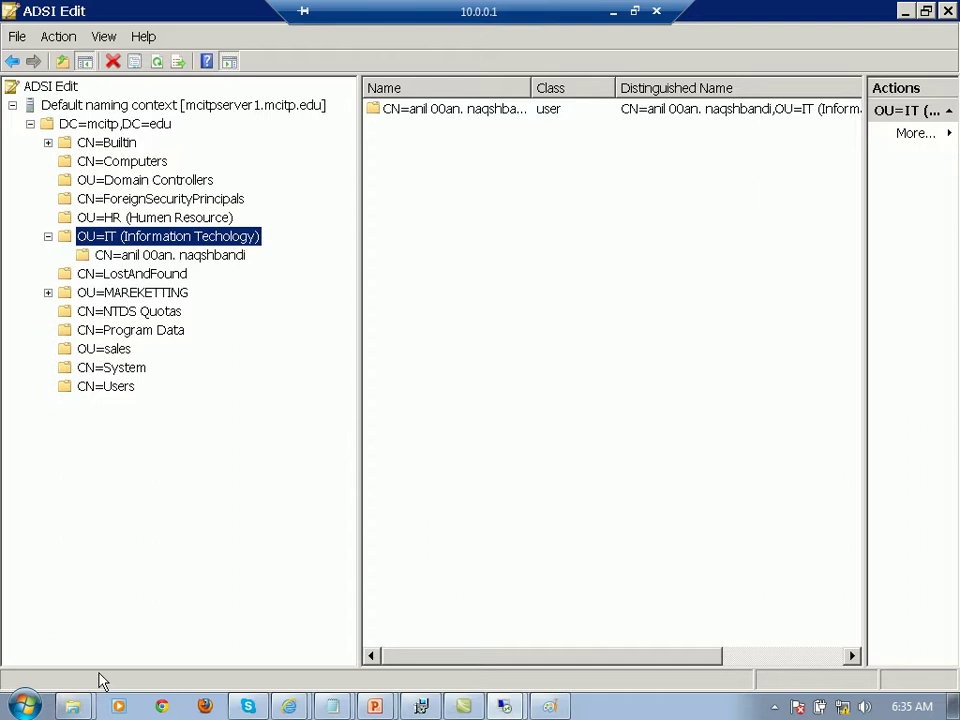
pyautogui.press('super')
pyautogui.click(371, 501)
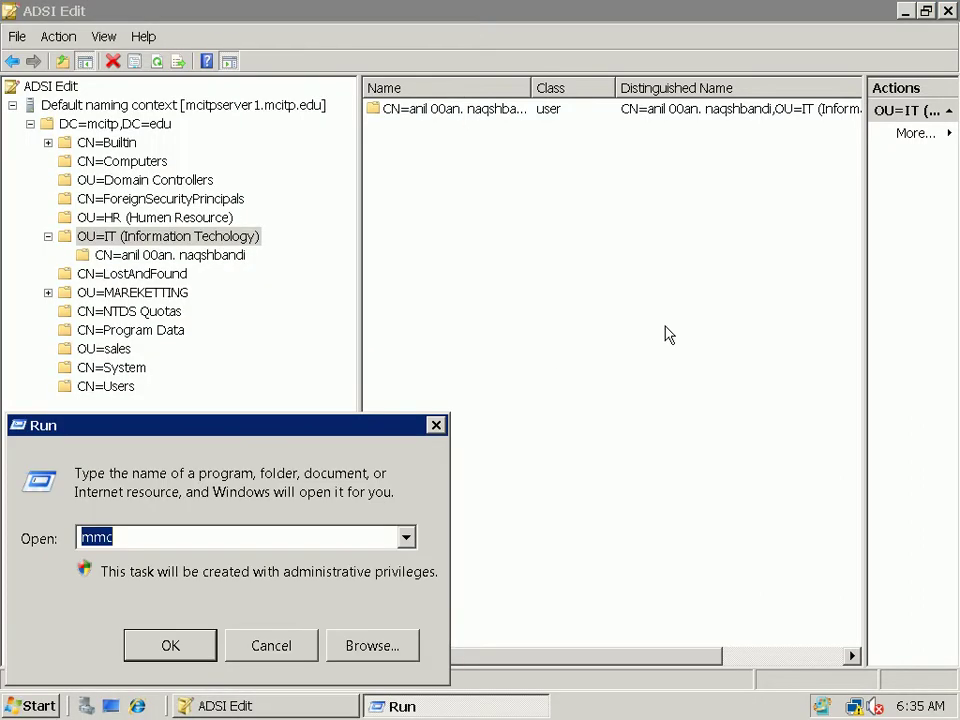
pyautogui.write('cmd')
pyautogui.press('Return')
pyautogui.press('Return')
pyautogui.press('Return')
pyautogui.press('Return')
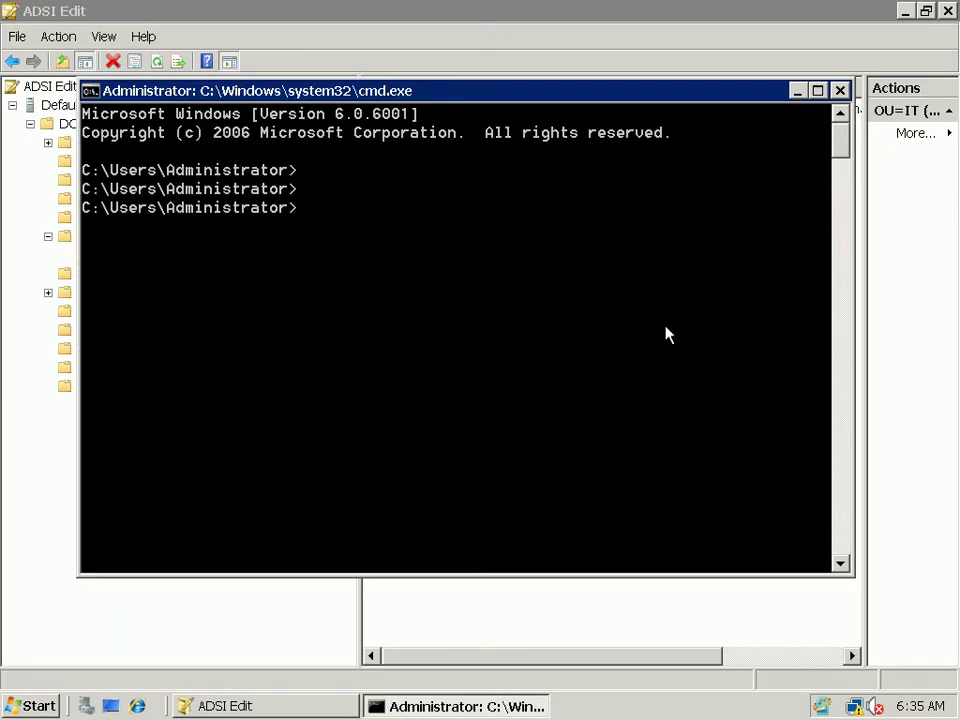
# Change to the root of drive C and run regsvr32 schmmgmt.dll to register the schema management DLL.
pyautogui.write('c')
pyautogui.press('Return')
pyautogui.press('Return')
pyautogui.press('Return')
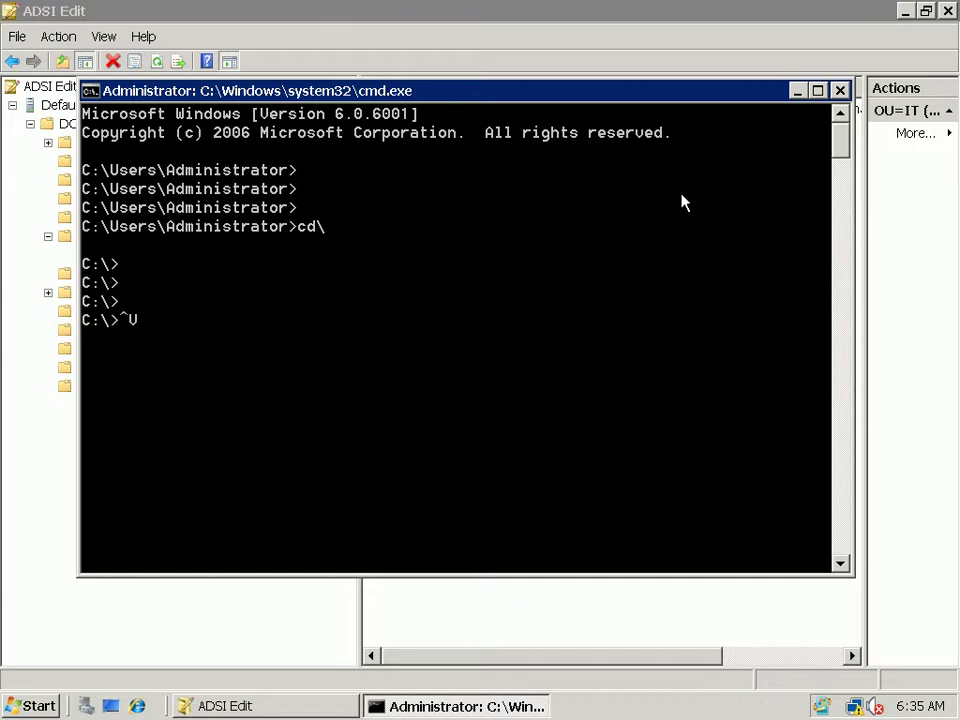
pyautogui.rightClick(434, 322)
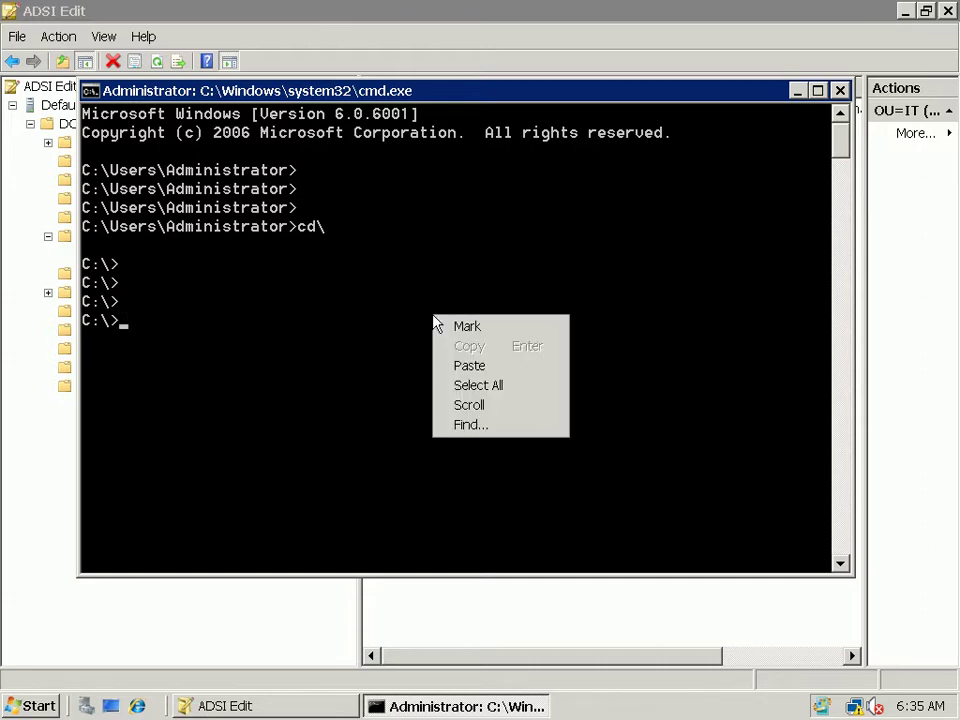
pyautogui.click(497, 375)
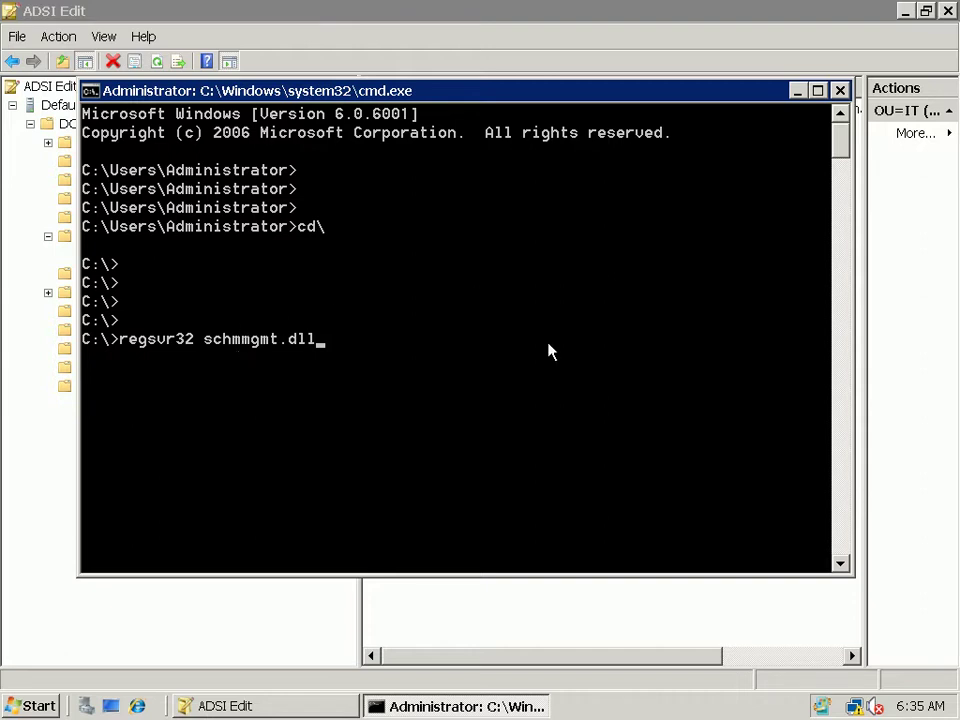
pyautogui.press('Return')
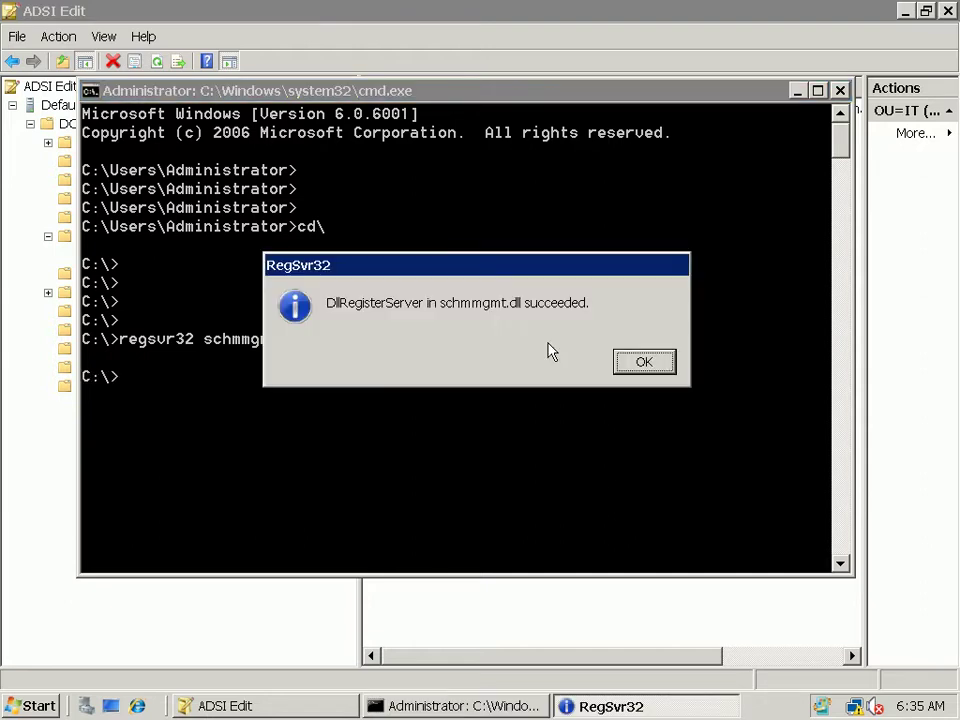
pyautogui.click(658, 366)
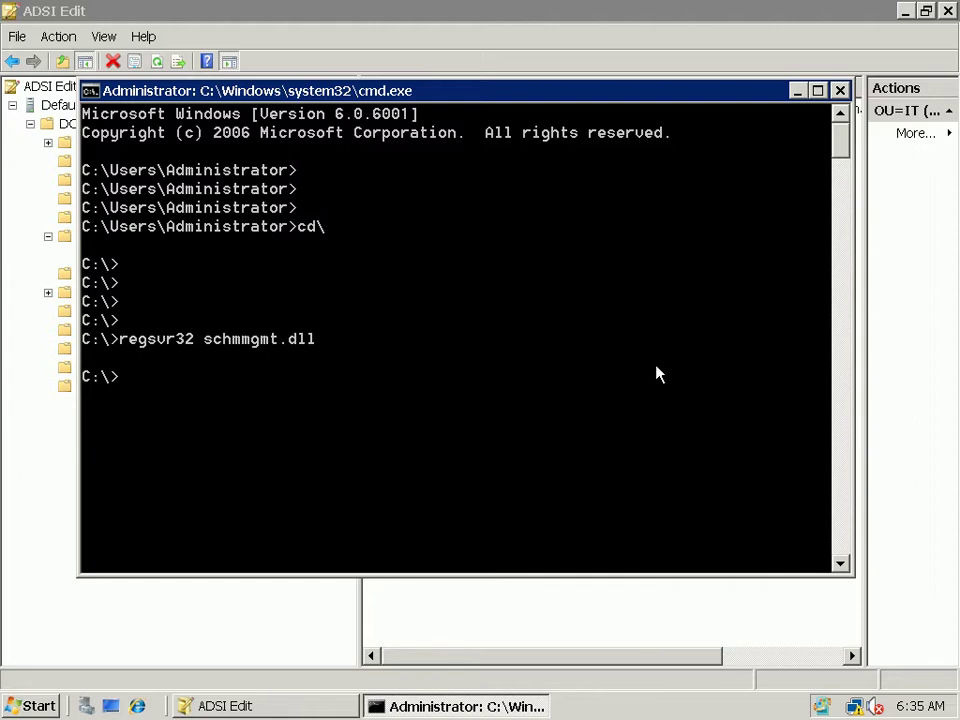
# Minimize the command prompt and ADSI Edit windows and refresh the server's desktop.
pyautogui.click(796, 91)
pyautogui.click(905, 11)
pyautogui.rightClick(456, 231)
pyautogui.click(492, 275)
pyautogui.rightClick(492, 275)
pyautogui.click(531, 328)
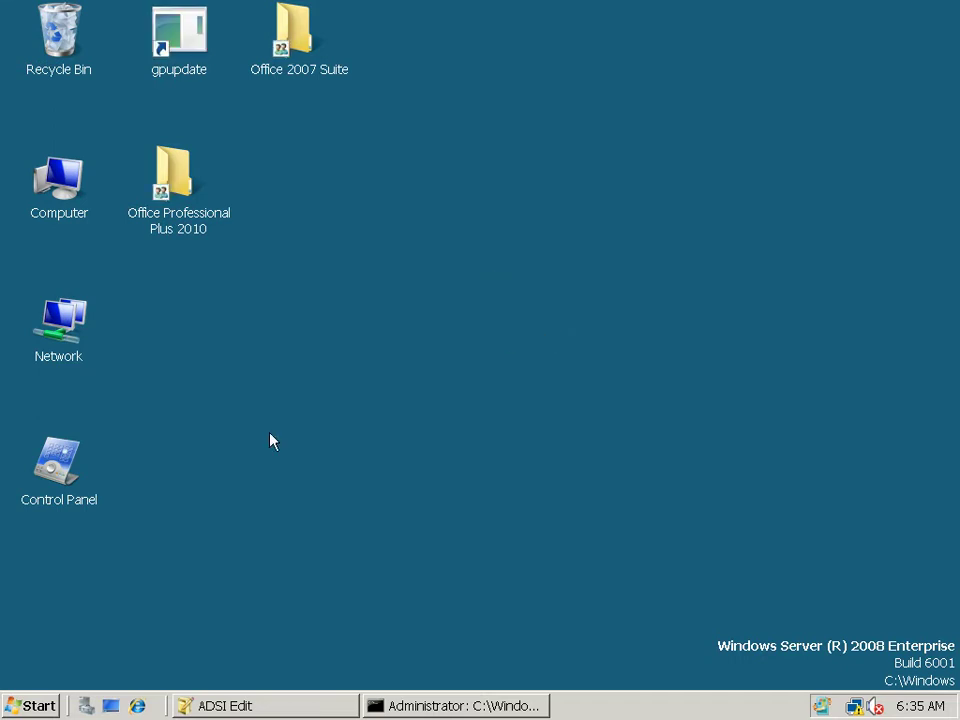
# Launch an empty management console with mmc.
pyautogui.click(17, 712)
pyautogui.click(327, 482)
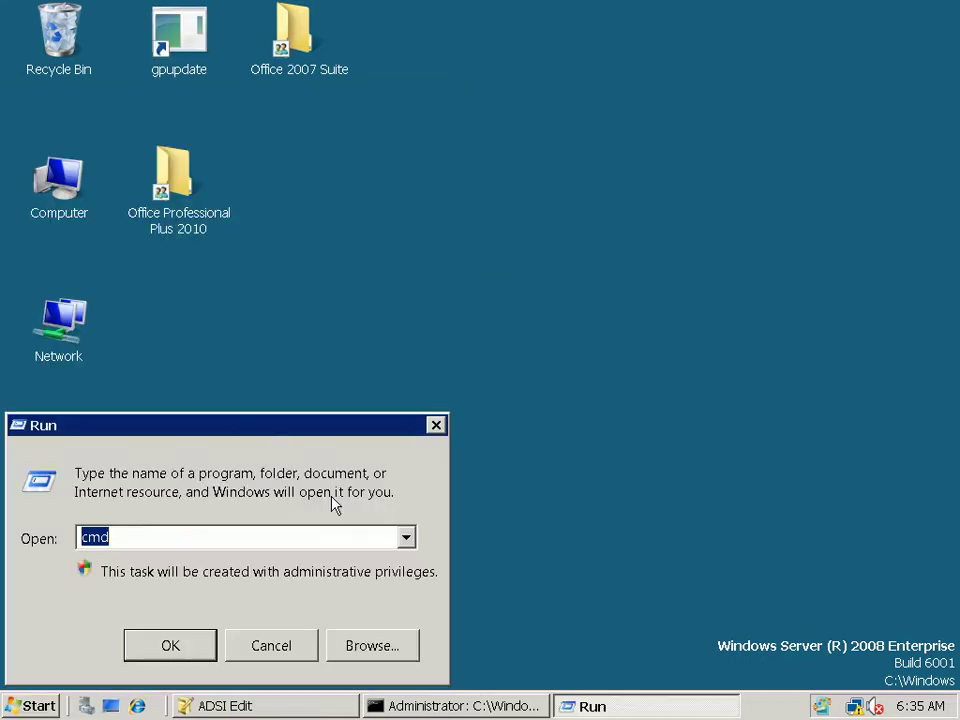
pyautogui.press('Return')
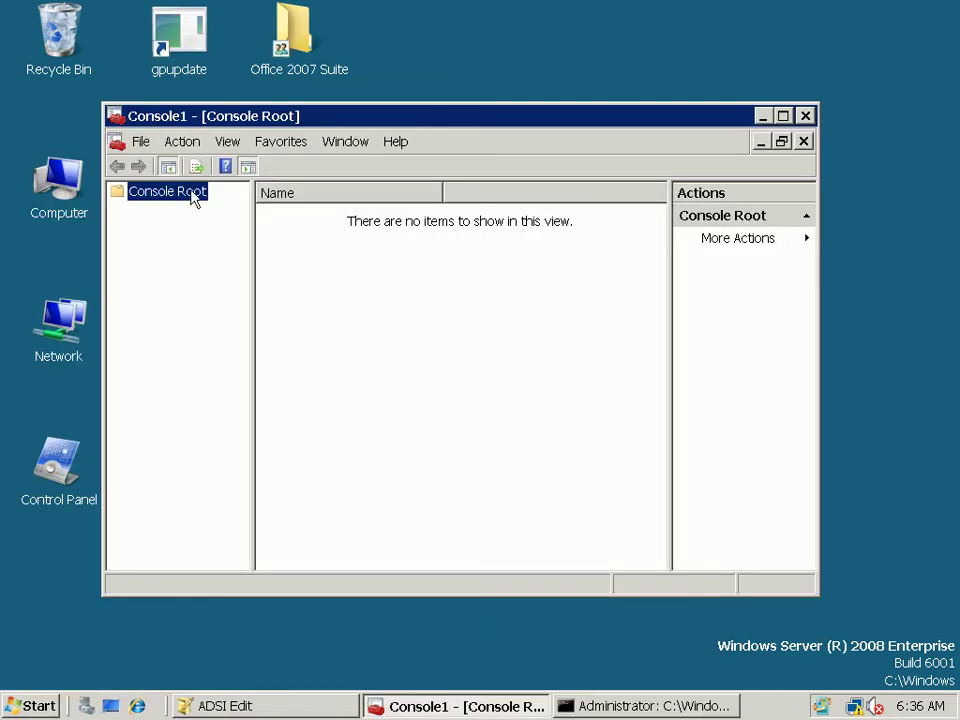
pyautogui.click(141, 142)
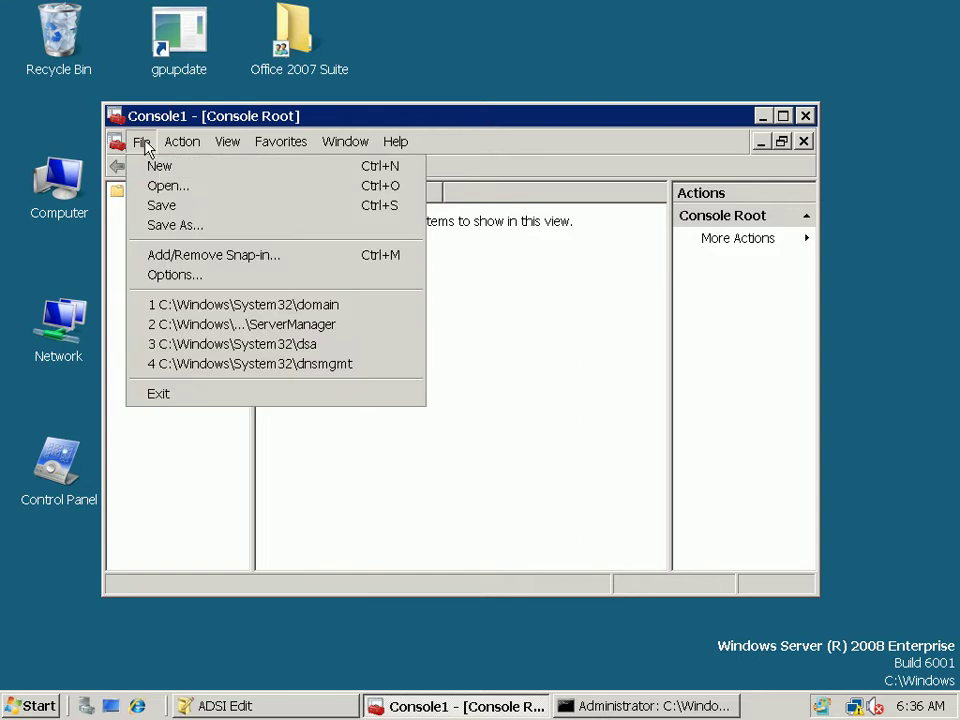
pyautogui.click(186, 188)
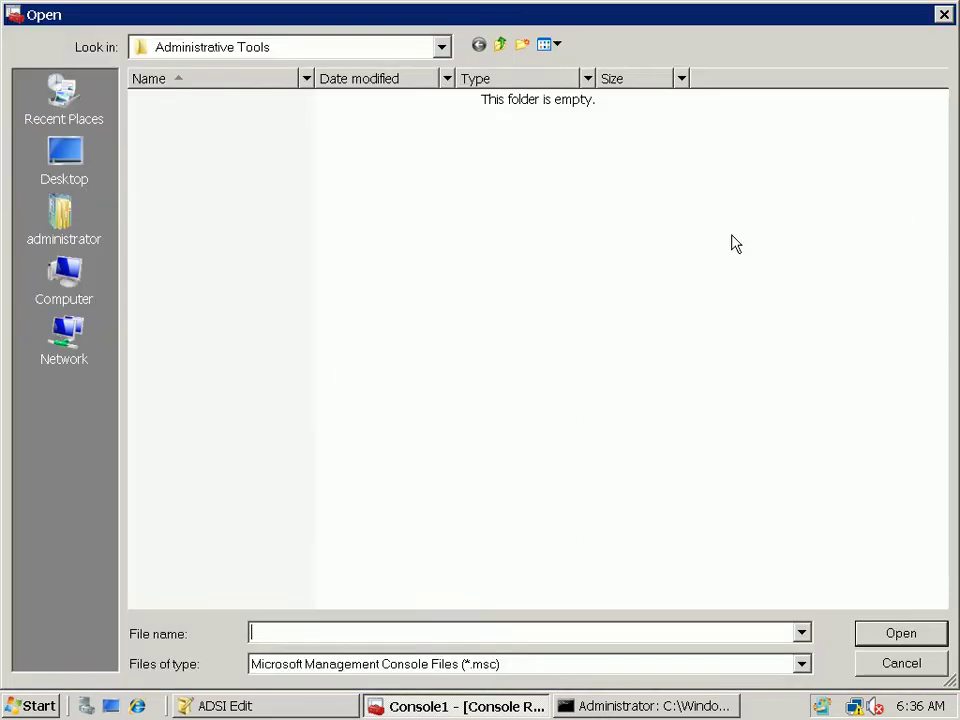
pyautogui.click(943, 14)
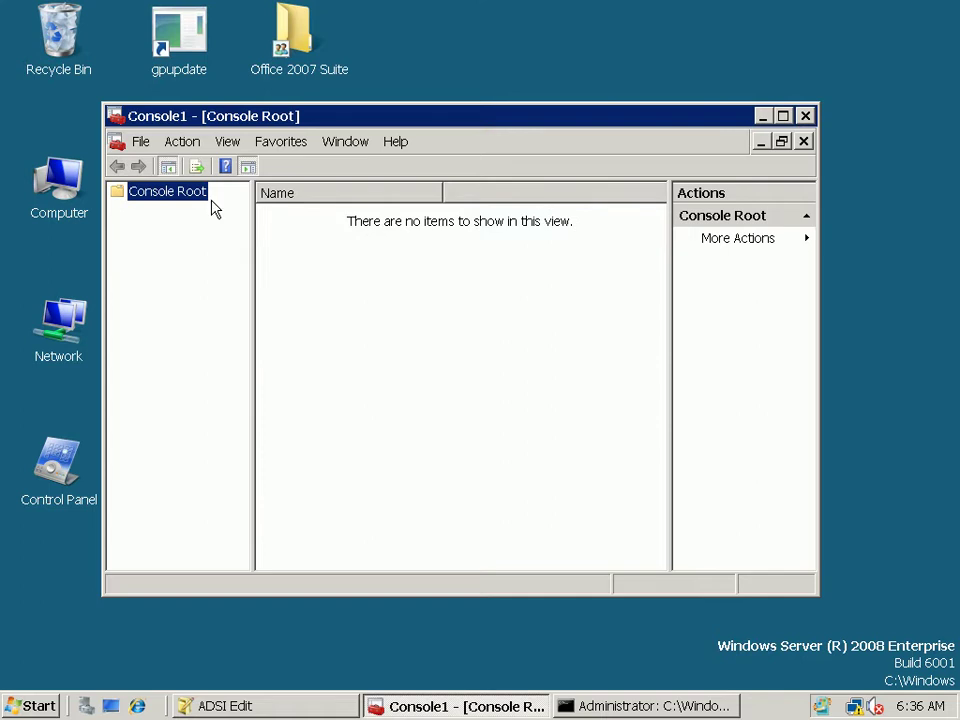
# Try to add Active Directory Schema from the available snap-ins, widening the name column to read the full names.
pyautogui.click(141, 142)
pyautogui.click(231, 262)
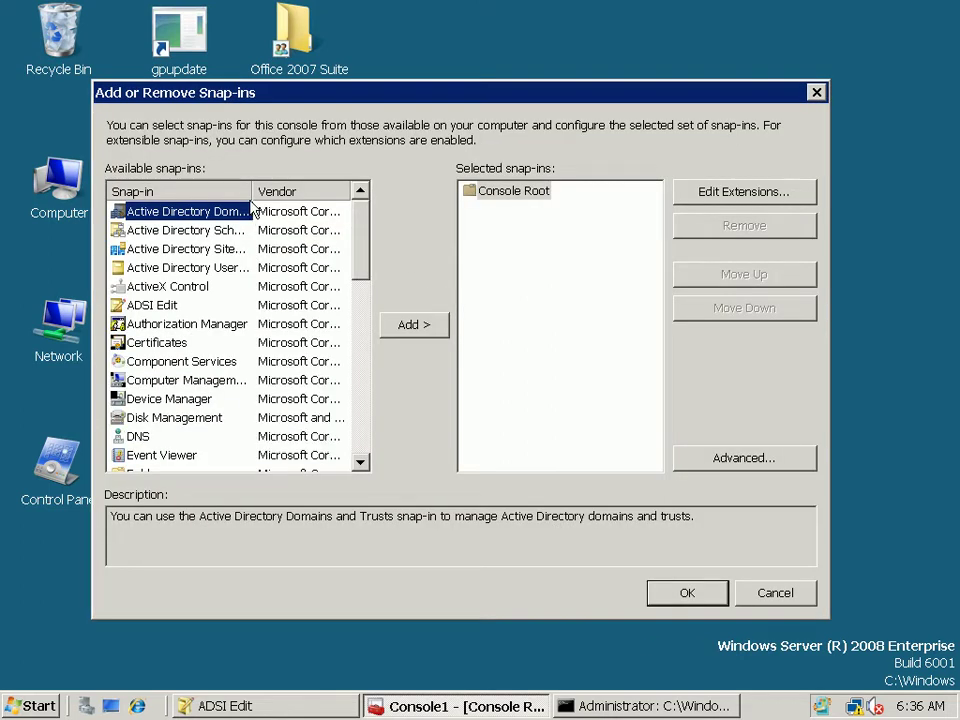
pyautogui.moveTo(253, 191); pyautogui.dragTo(388, 201)
pyautogui.click(290, 232)
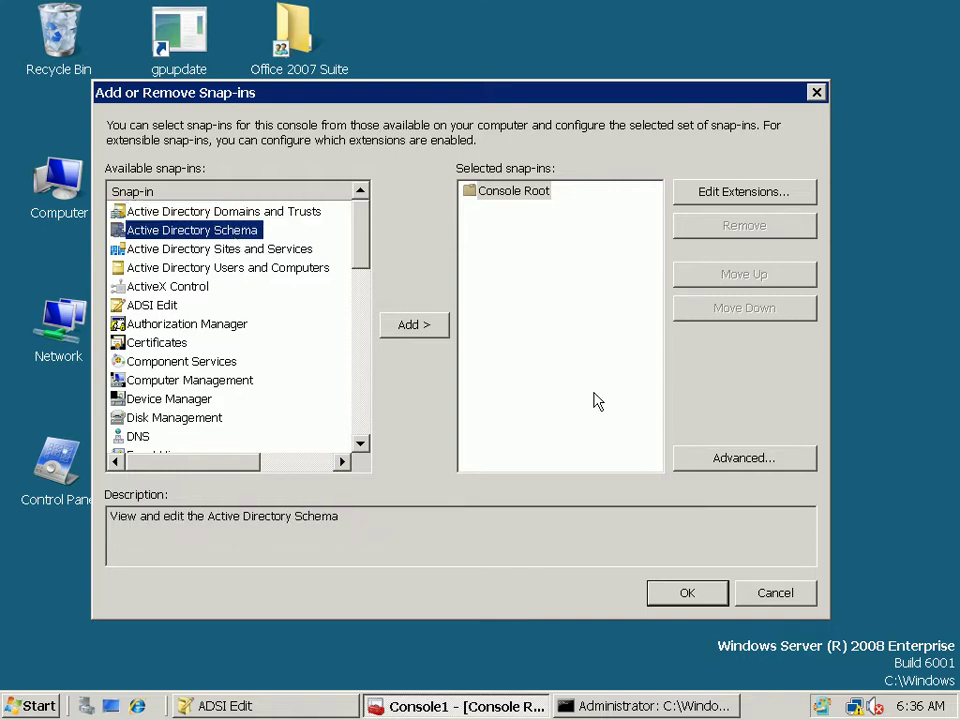
pyautogui.click(678, 592)
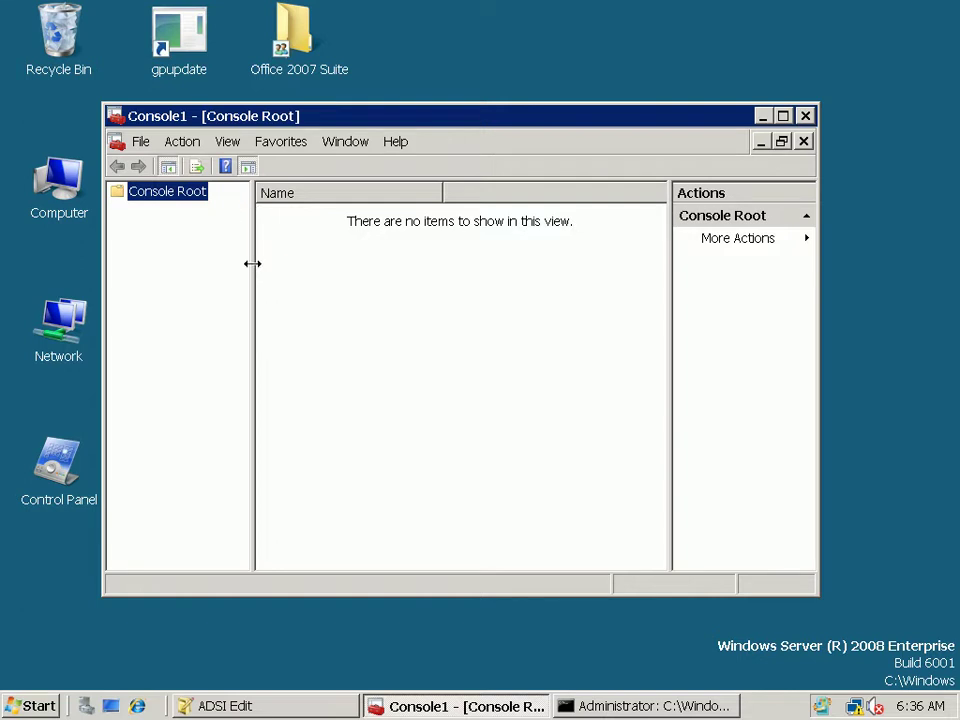
# Add the Active Directory Schema snap-in to the console root.
pyautogui.click(141, 142)
pyautogui.click(214, 256)
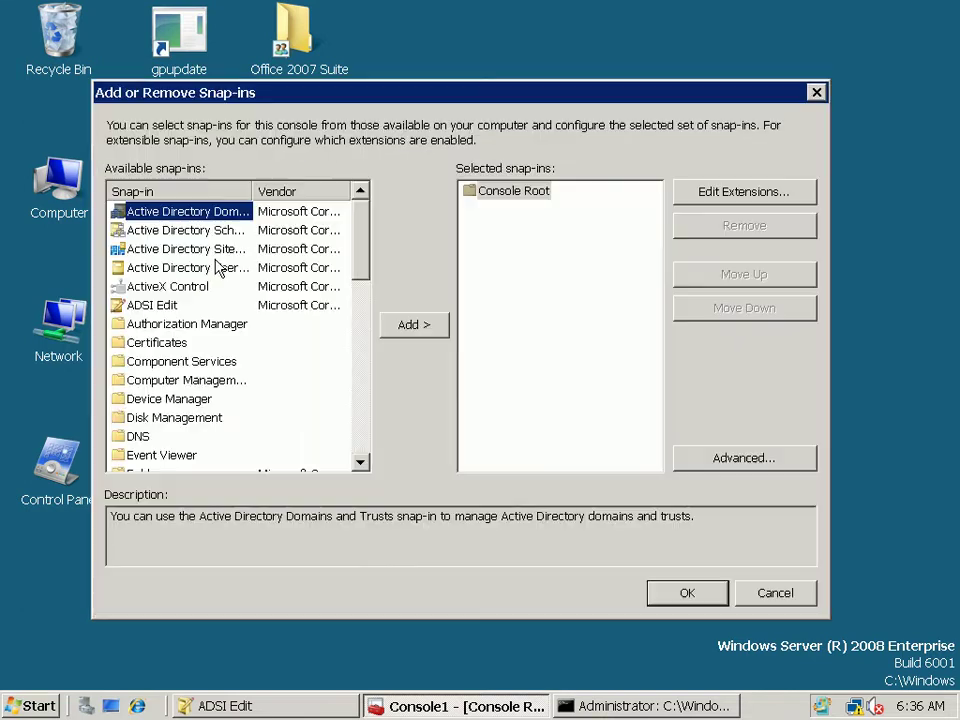
pyautogui.click(240, 250)
pyautogui.click(240, 230)
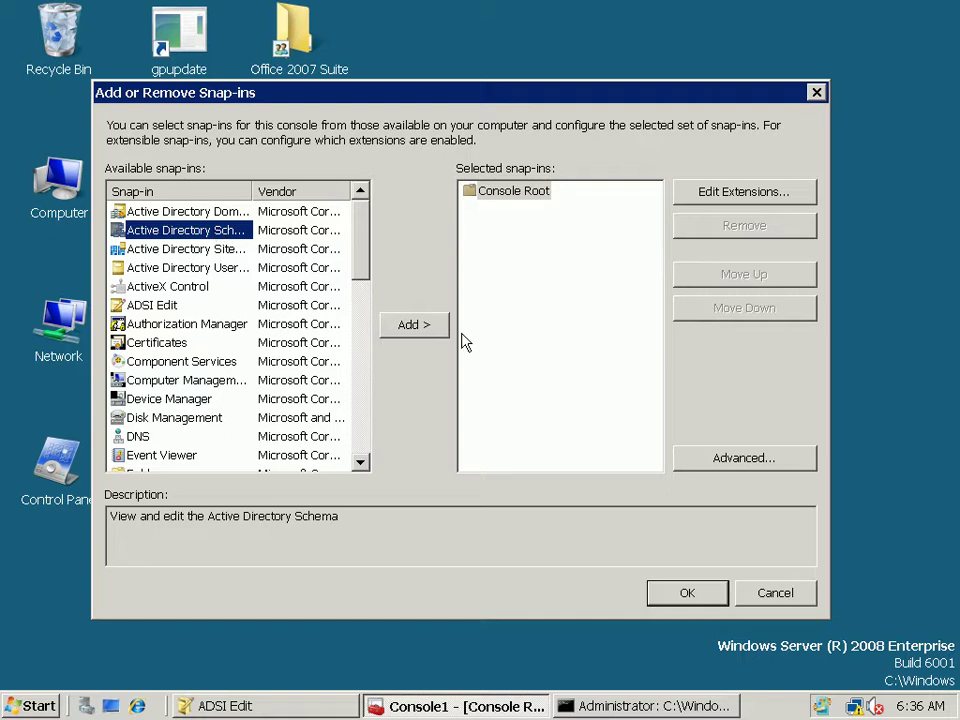
pyautogui.click(405, 336)
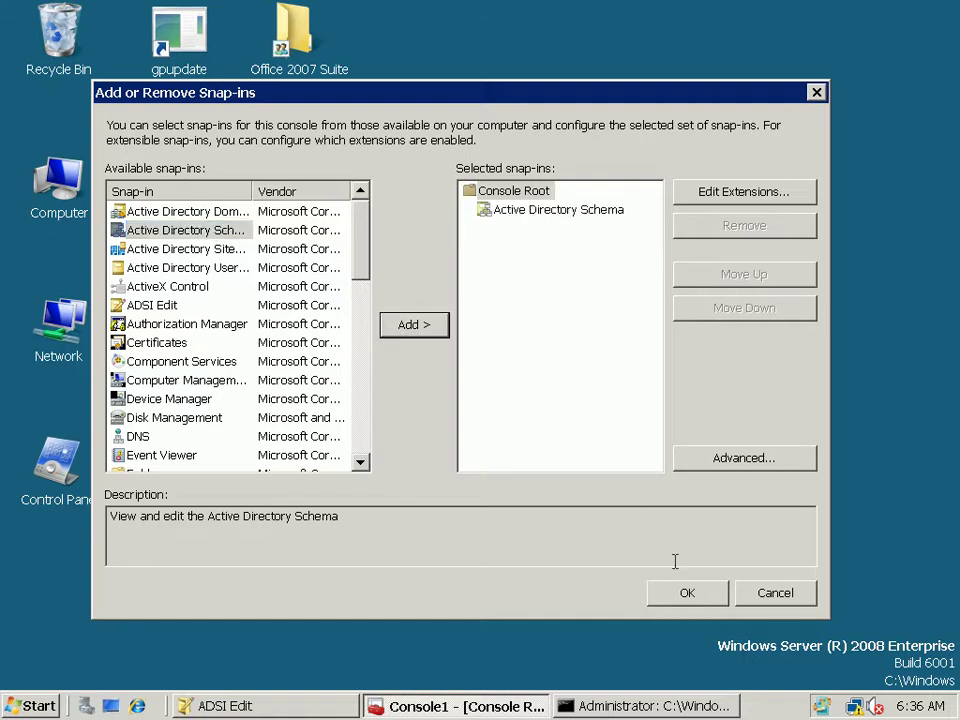
pyautogui.click(687, 593)
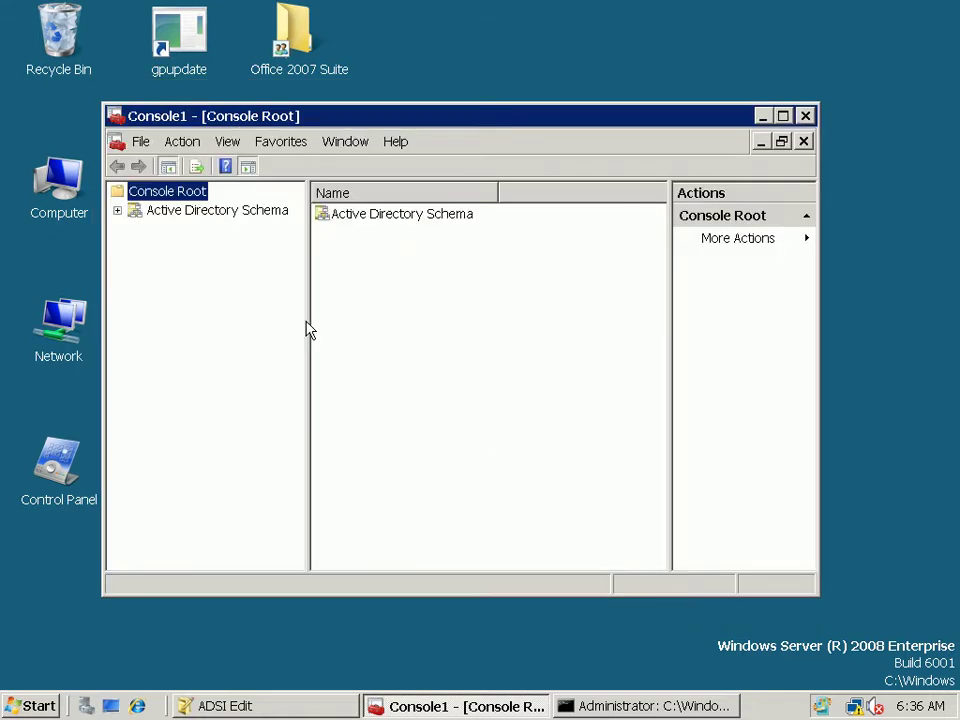
# Open the Active Directory Schema node, maximizing the console and widening its tree area.
pyautogui.click(249, 212)
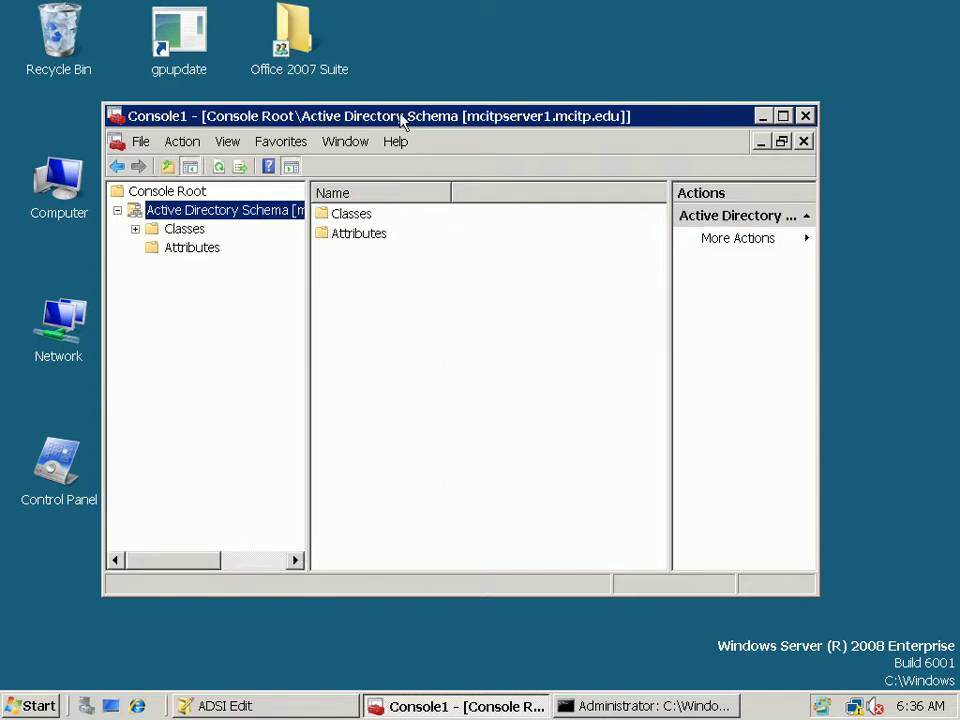
pyautogui.doubleClick(401, 117)
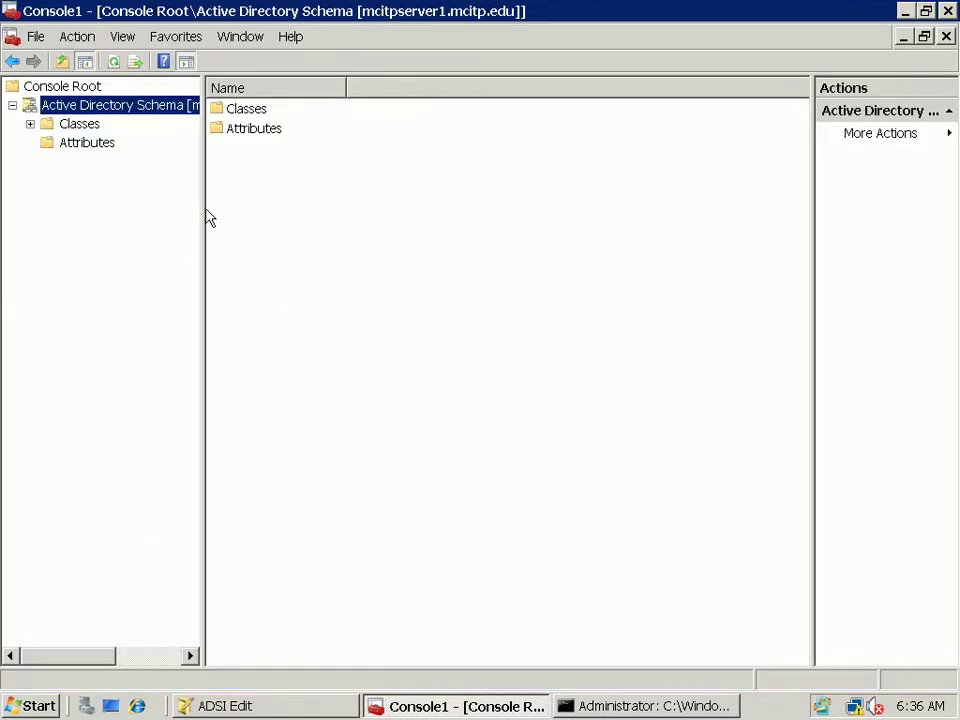
pyautogui.moveTo(203, 208); pyautogui.dragTo(390, 206)
# Examine the contents of the Classes and Attributes containers, widening the name column of the attribute list.
pyautogui.doubleClick(78, 124)
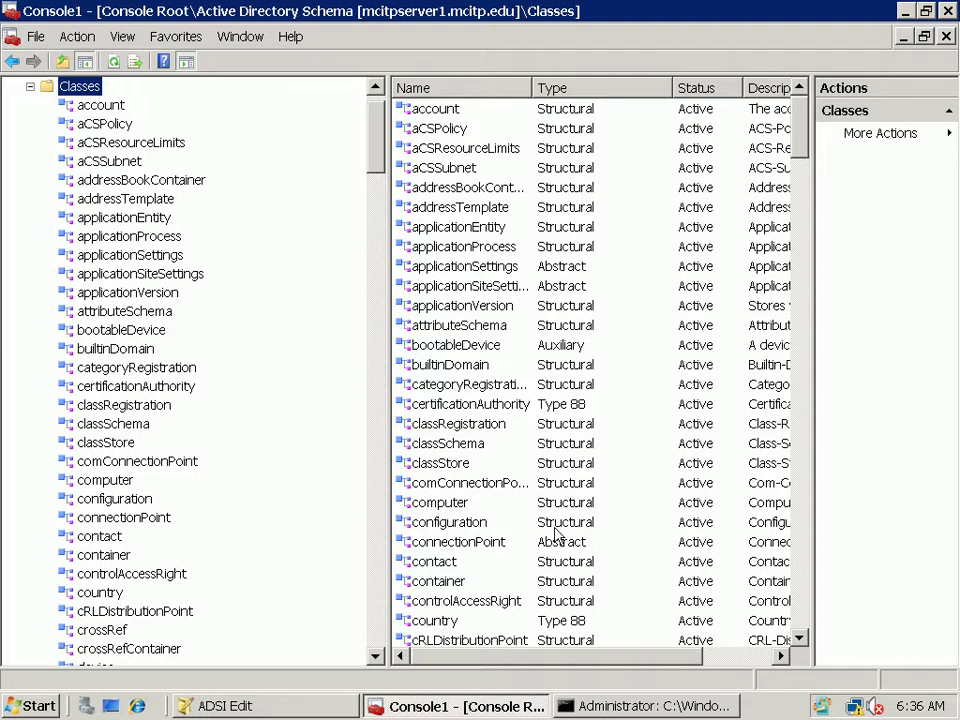
pyautogui.click(30, 86)
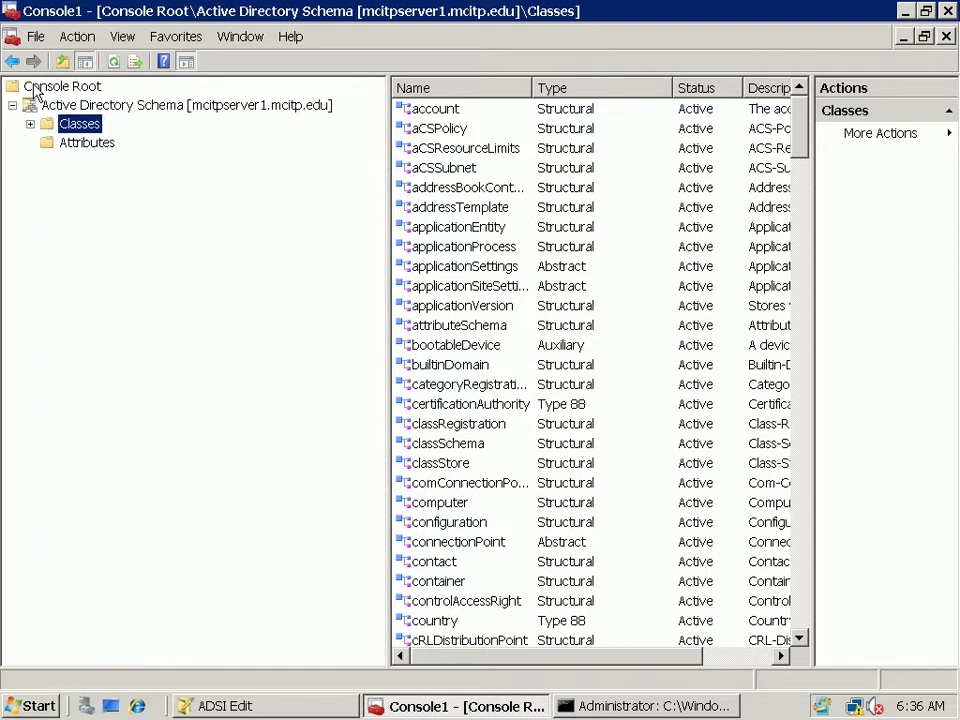
pyautogui.click(98, 145)
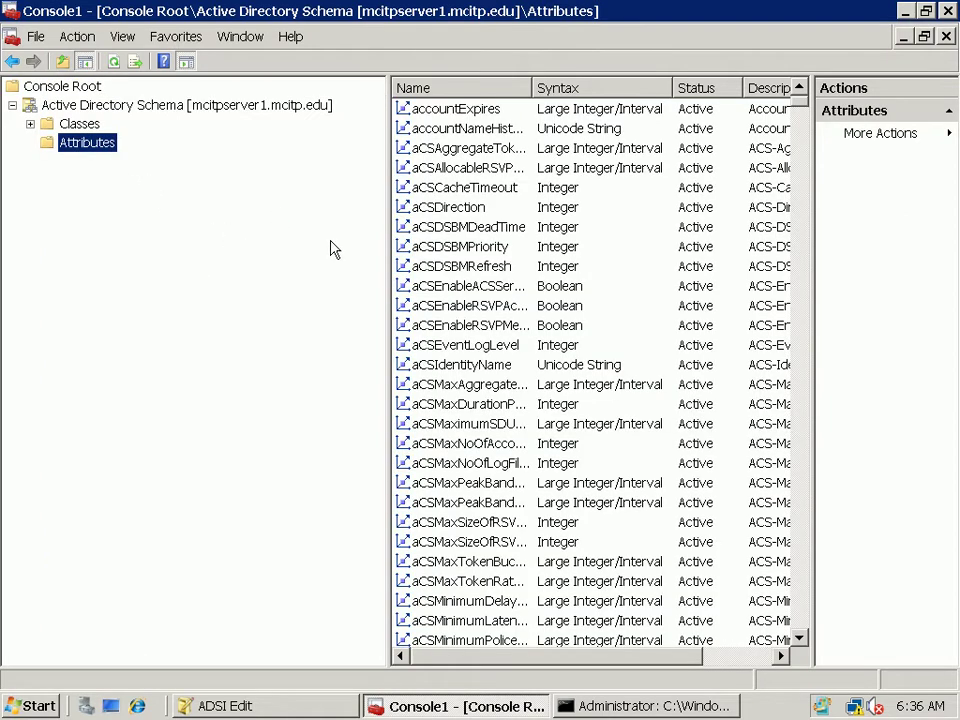
pyautogui.moveTo(672, 88); pyautogui.dragTo(645, 86)
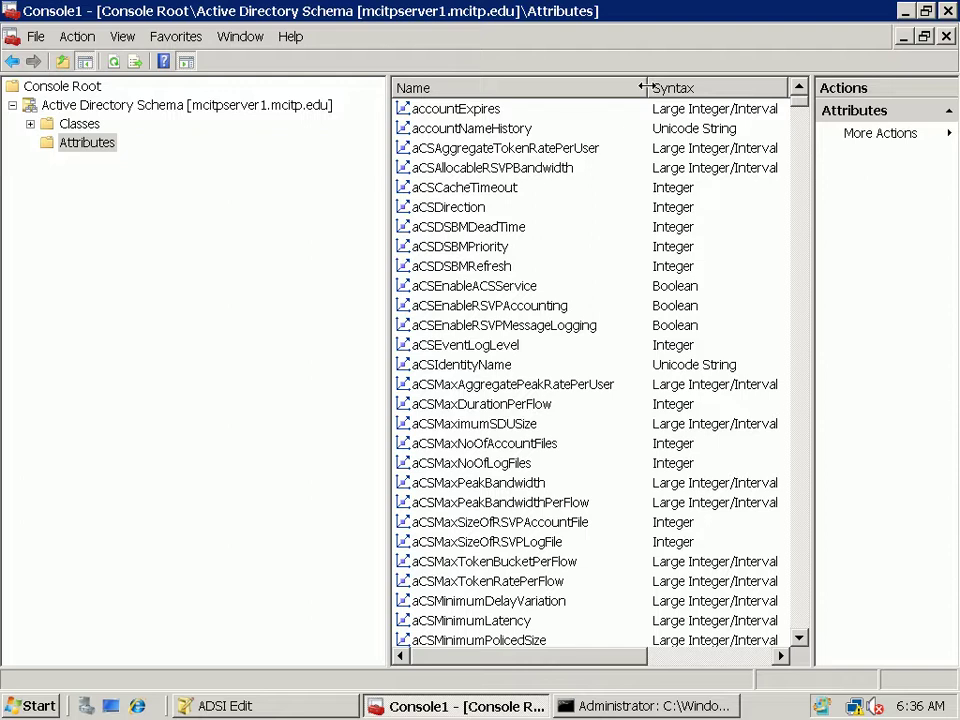
# Return to the Classes list and inspect the contact class.
pyautogui.click(79, 123)
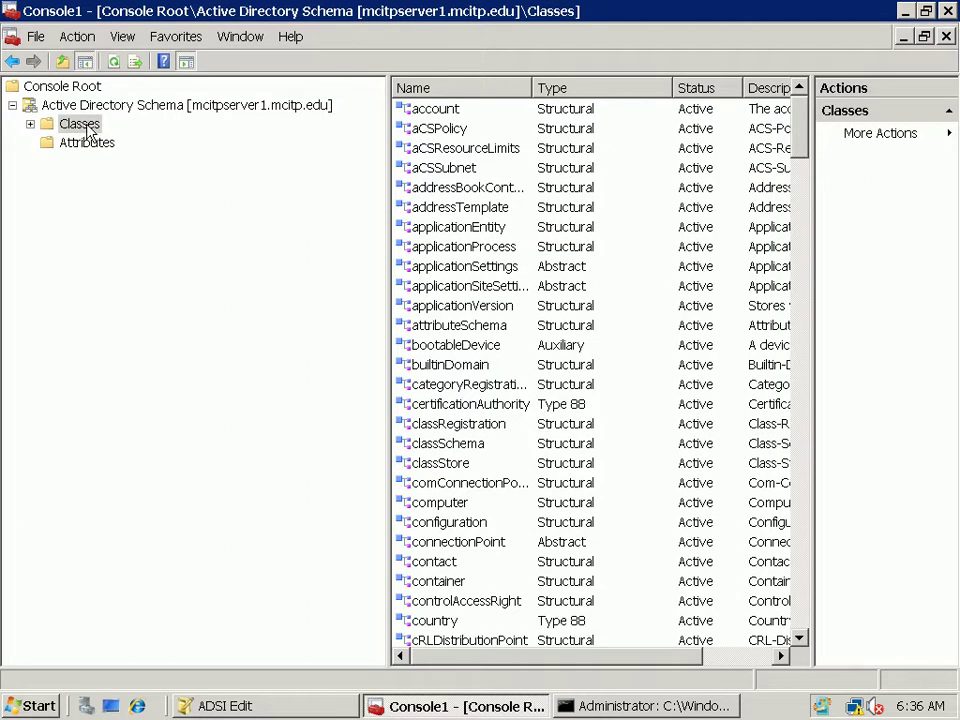
pyautogui.click(470, 390)
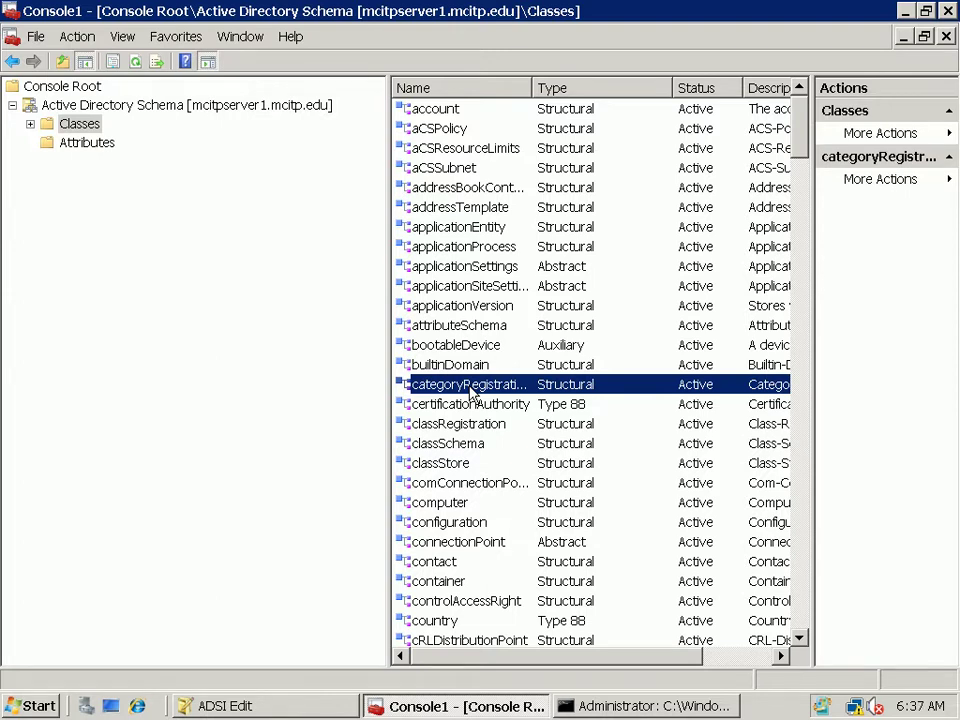
pyautogui.click(420, 576)
pyautogui.doubleClick(443, 563)
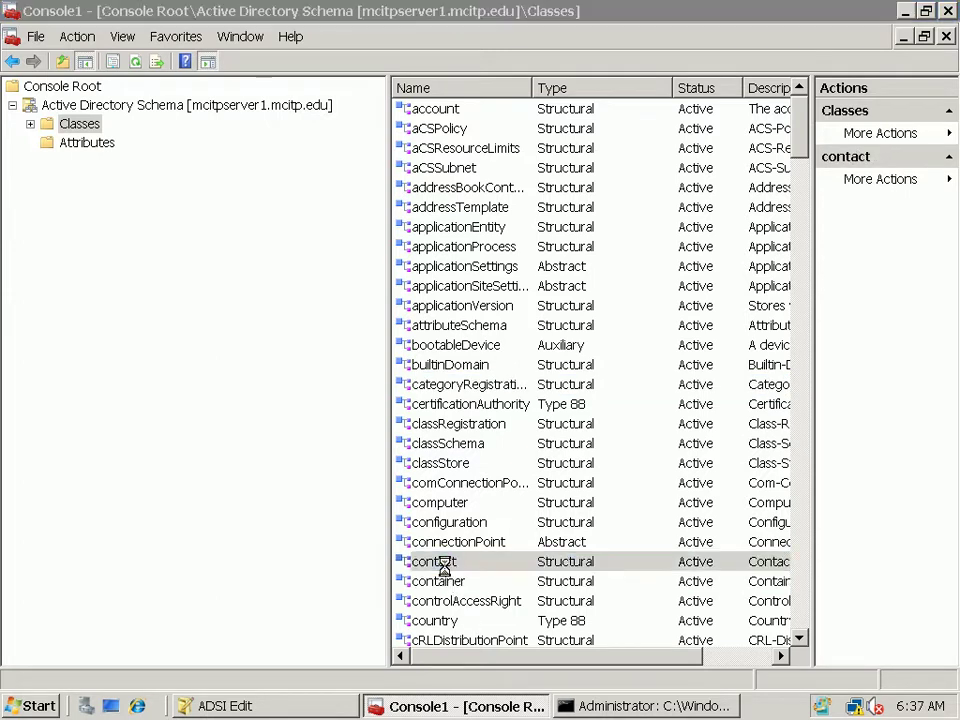
pyautogui.click(455, 578)
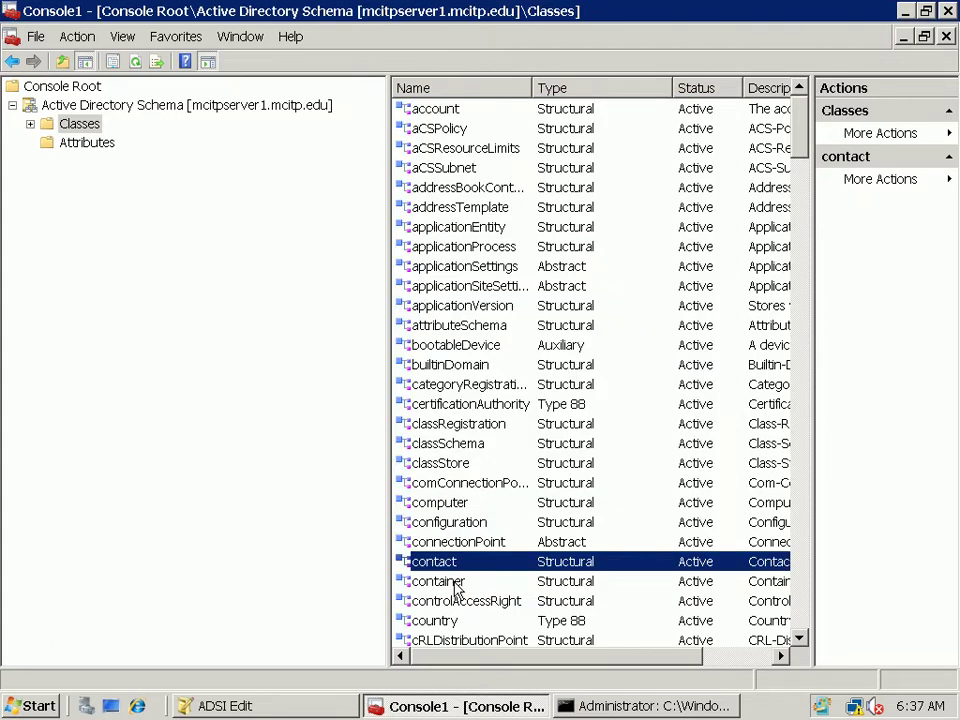
# Minimize the remote session and reconnect to 10.0.0.1 by entering the administrator account's password.
pyautogui.moveTo(540, 10)
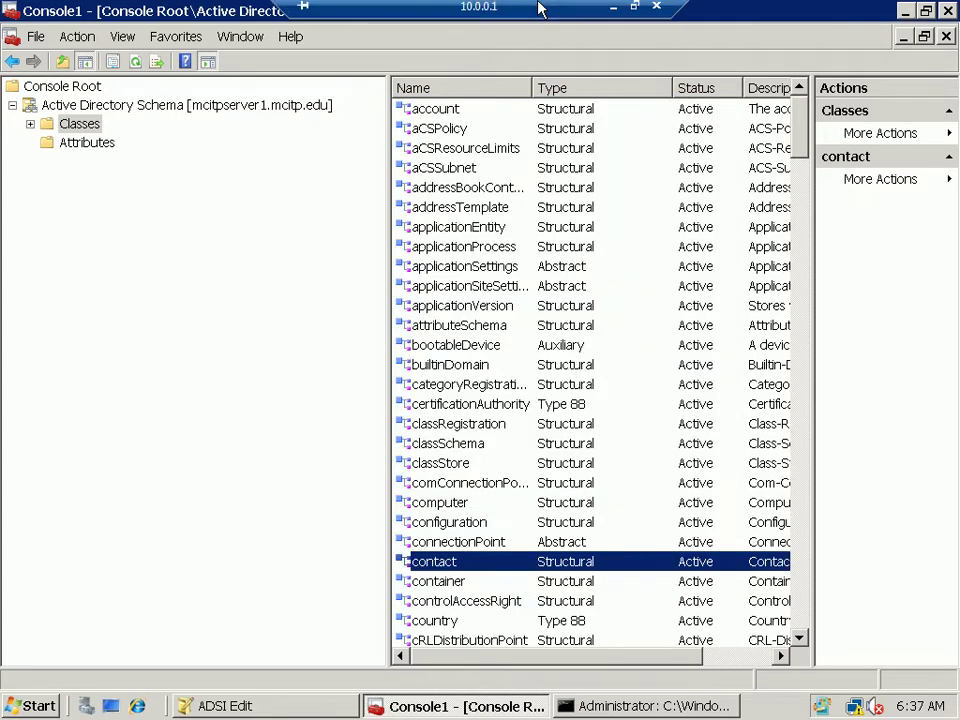
pyautogui.click(612, 13)
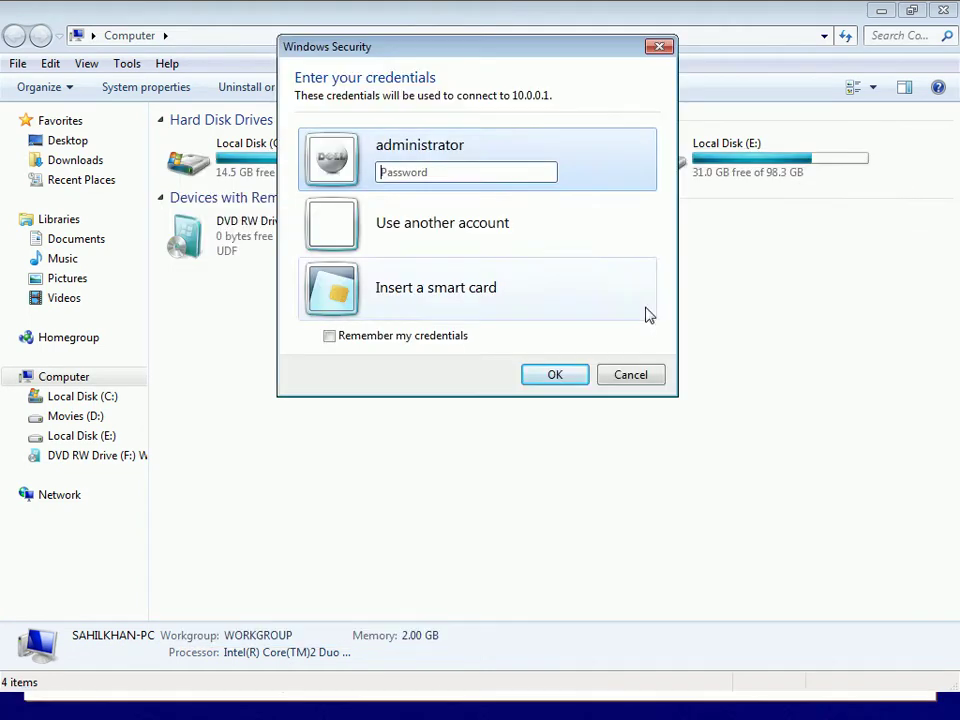
pyautogui.write('••')
pyautogui.press('BackSpace')
pyautogui.press('BackSpace')
pyautogui.write('••••••••')
pyautogui.press('Return')
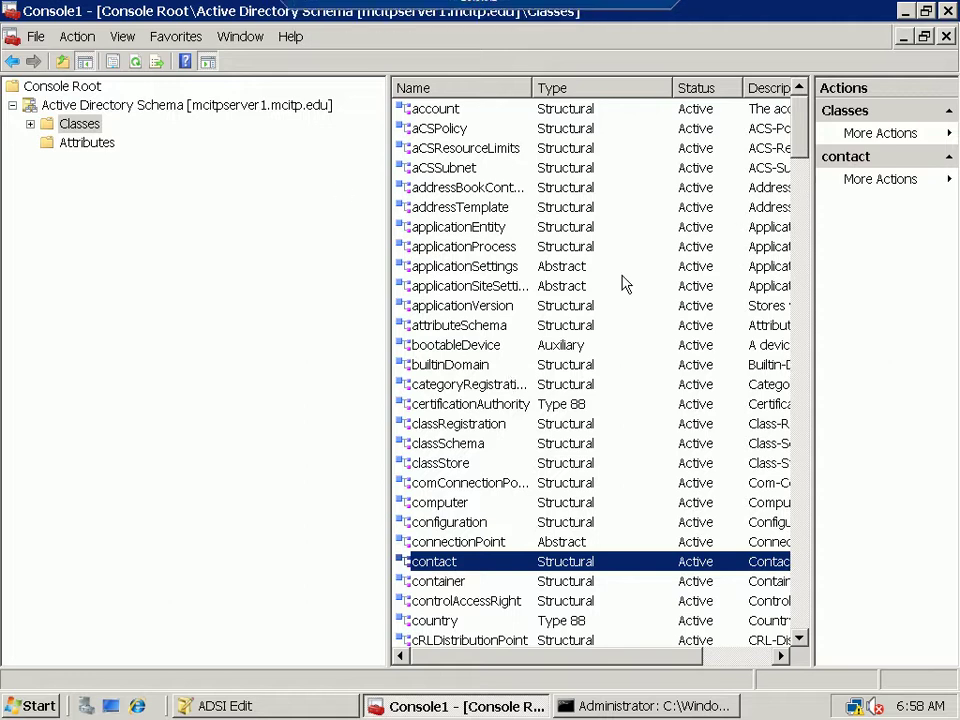
# Expand the Classes node in the schema tree and view the Attributes container, selecting the aCSIdentityName attribute.
pyautogui.doubleClick(68, 123)
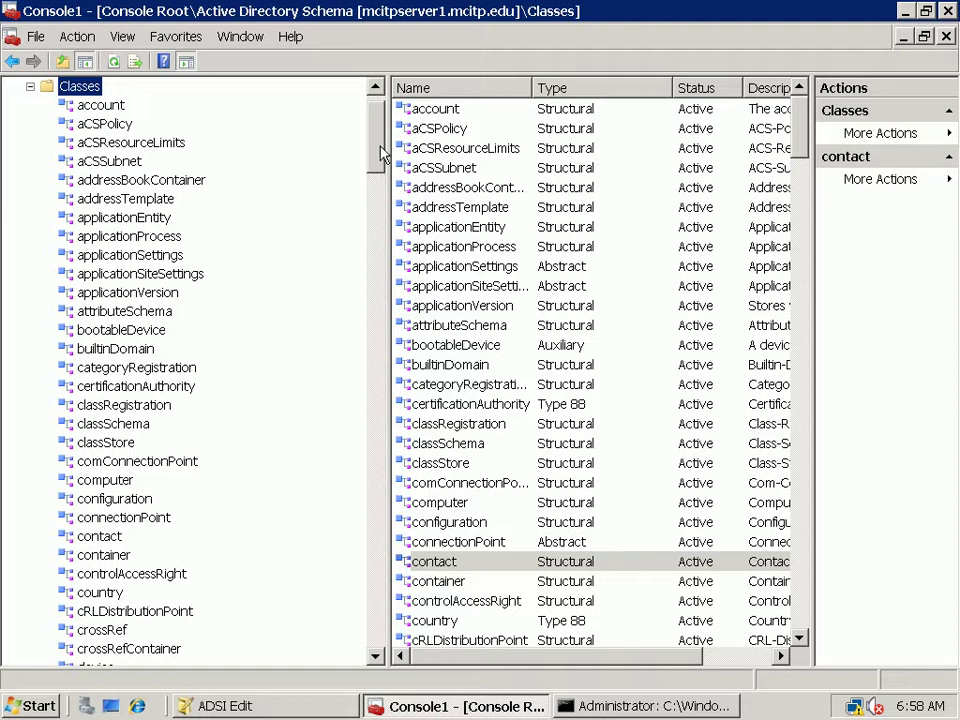
pyautogui.moveTo(382, 152); pyautogui.dragTo(391, 626)
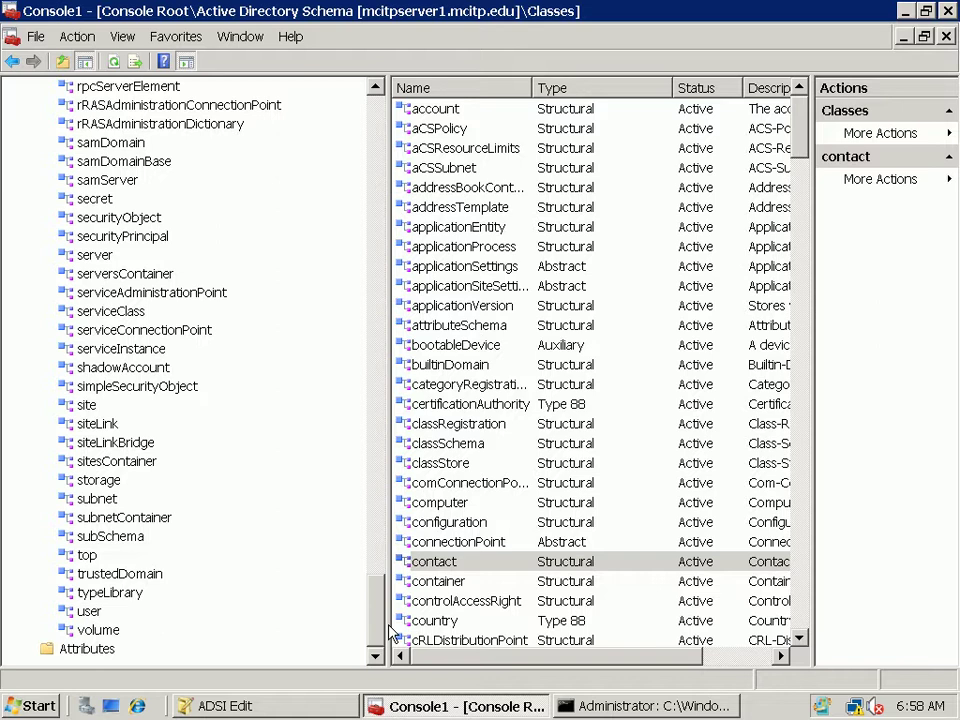
pyautogui.click(96, 652)
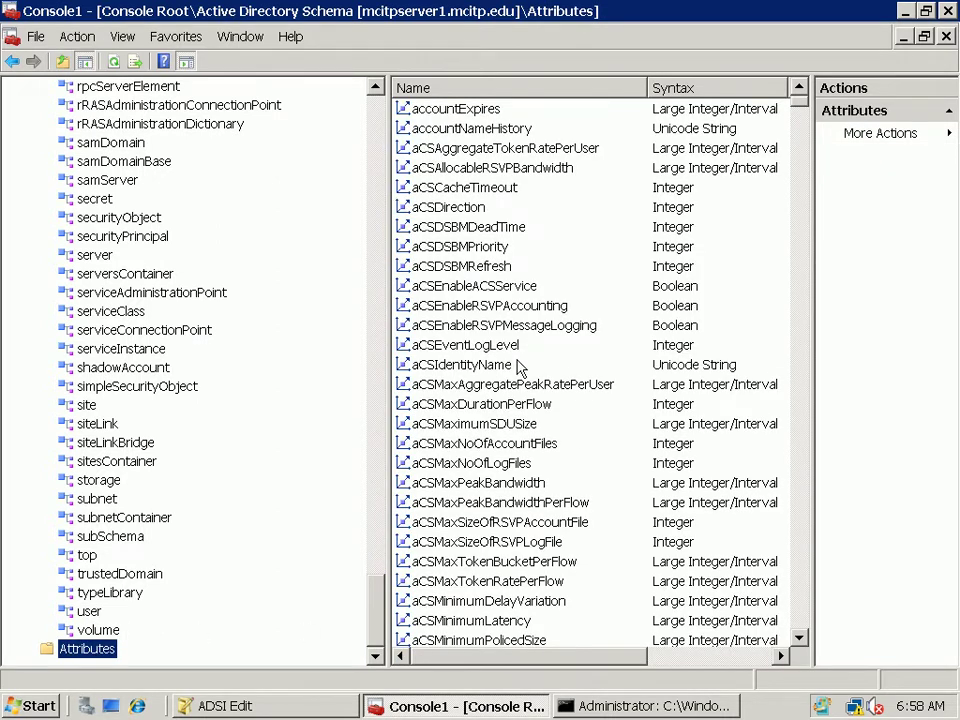
pyautogui.click(462, 365)
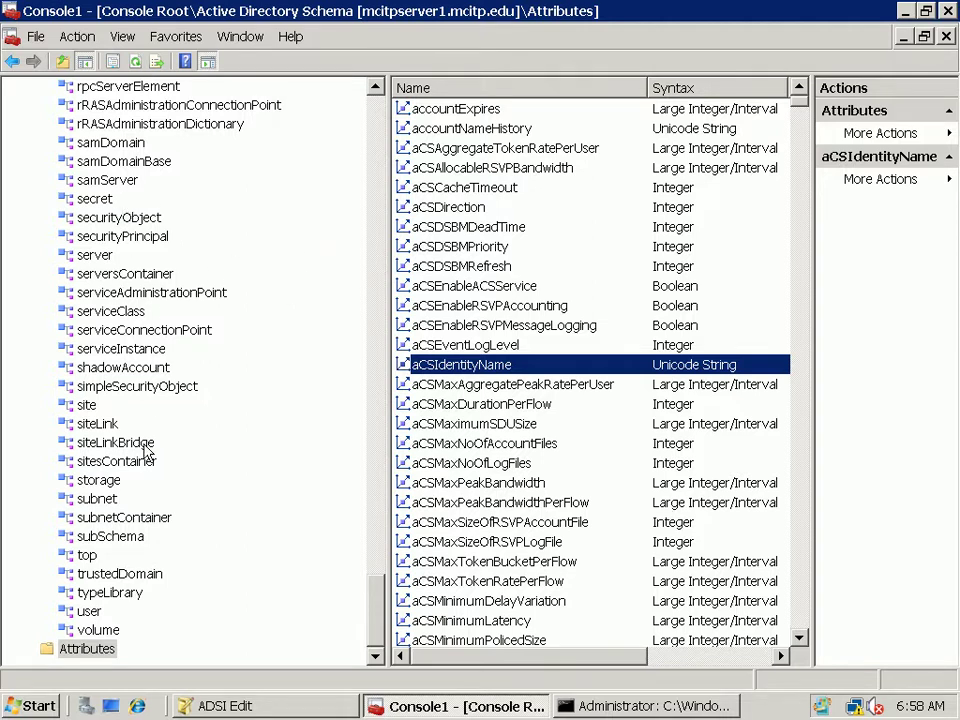
# Examine the attributes of the user class, widening the name column and selecting the mail attribute.
pyautogui.click(90, 612)
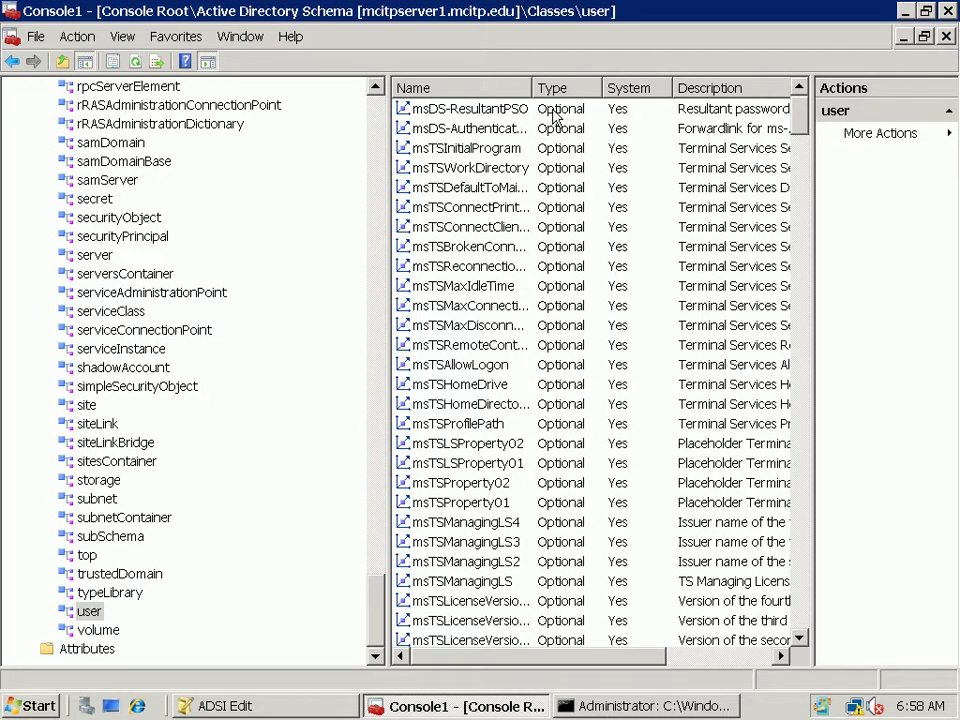
pyautogui.moveTo(601, 88); pyautogui.dragTo(605, 107)
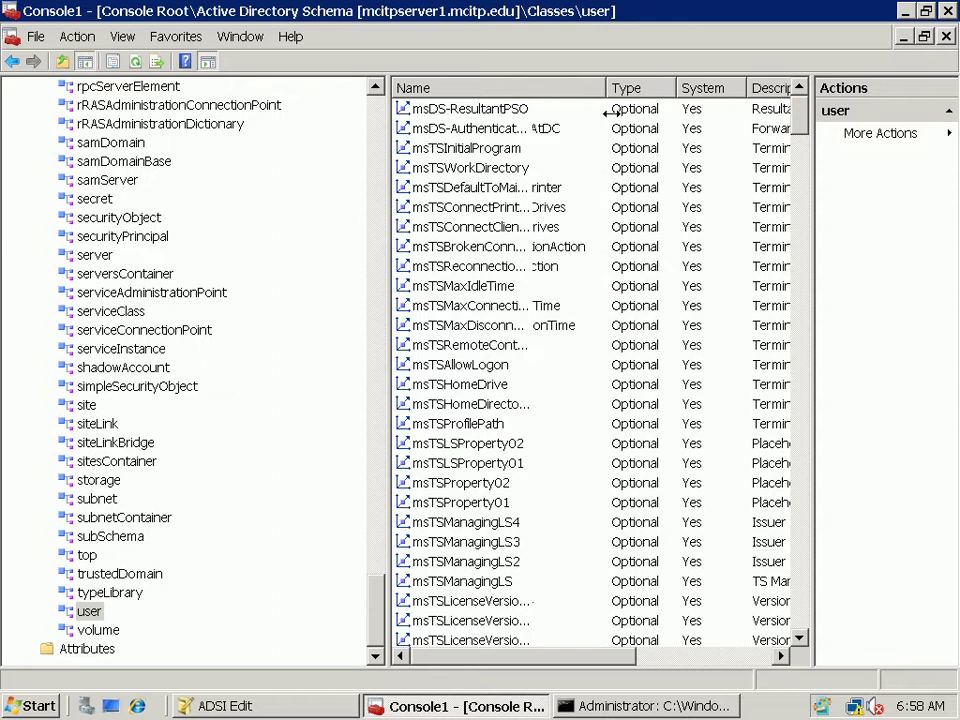
pyautogui.moveTo(806, 116); pyautogui.dragTo(824, 448)
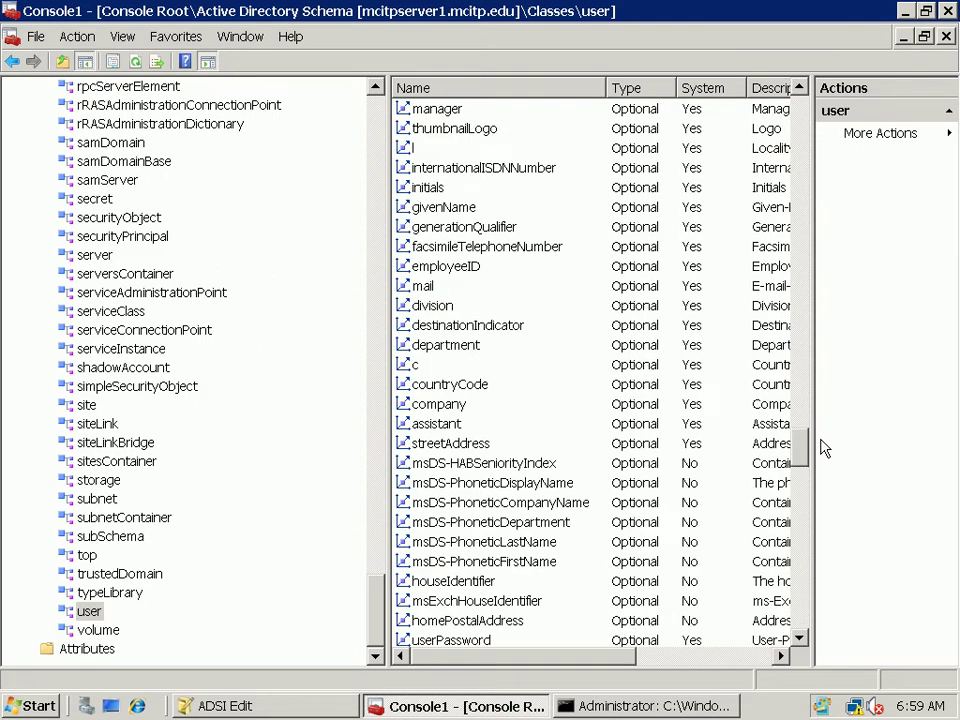
pyautogui.click(423, 285)
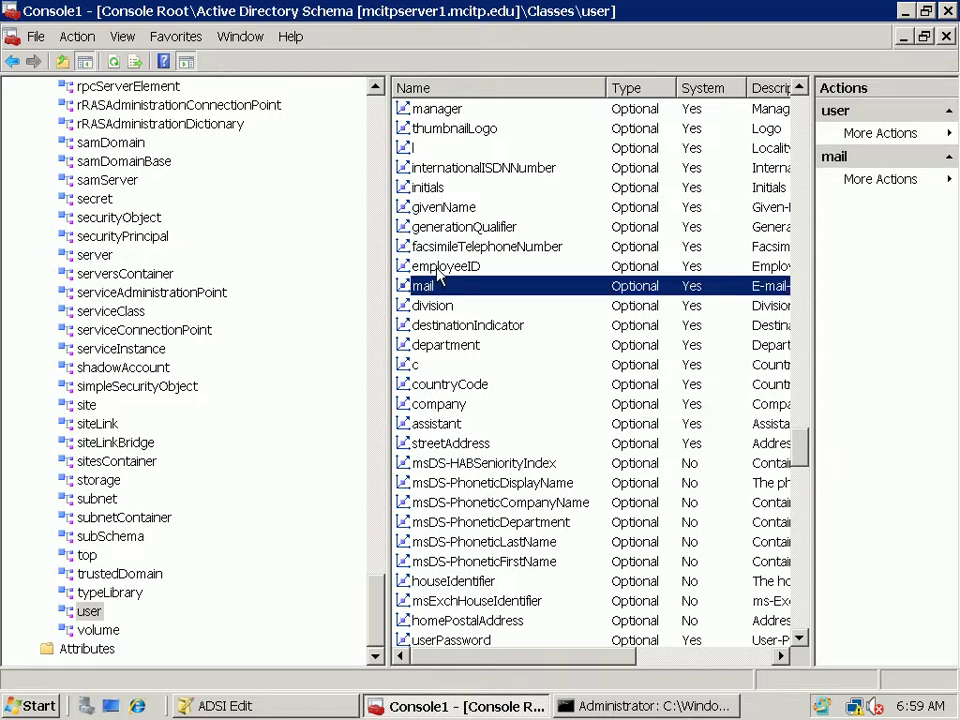
# Refresh the view from the user class's employeeID attribute and select the computer class in the Classes list.
pyautogui.click(439, 268)
pyautogui.rightClick(439, 276)
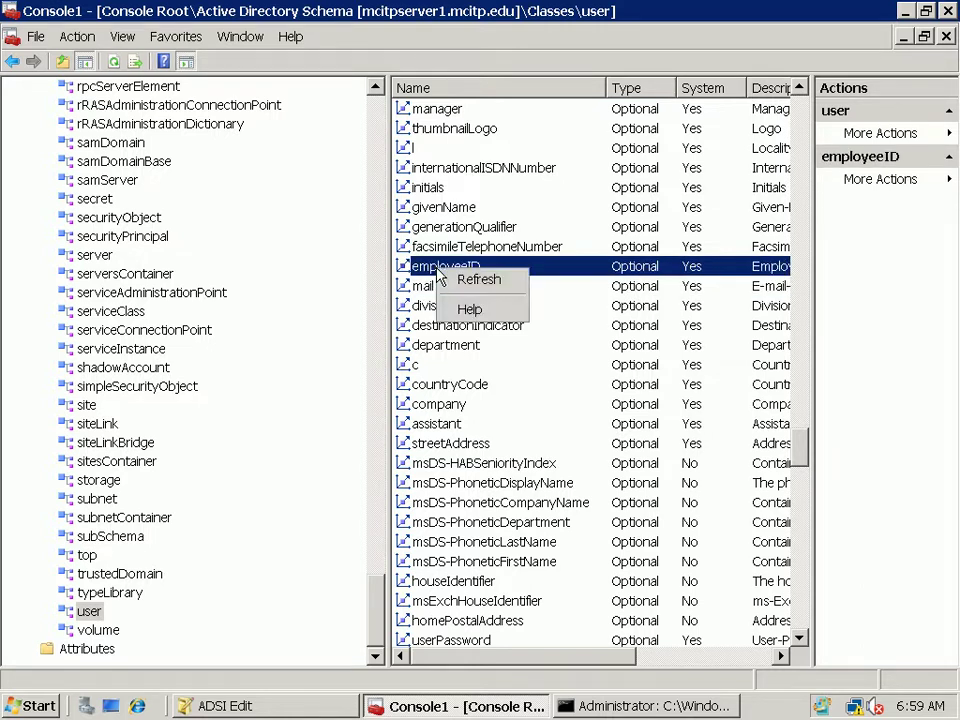
pyautogui.click(460, 277)
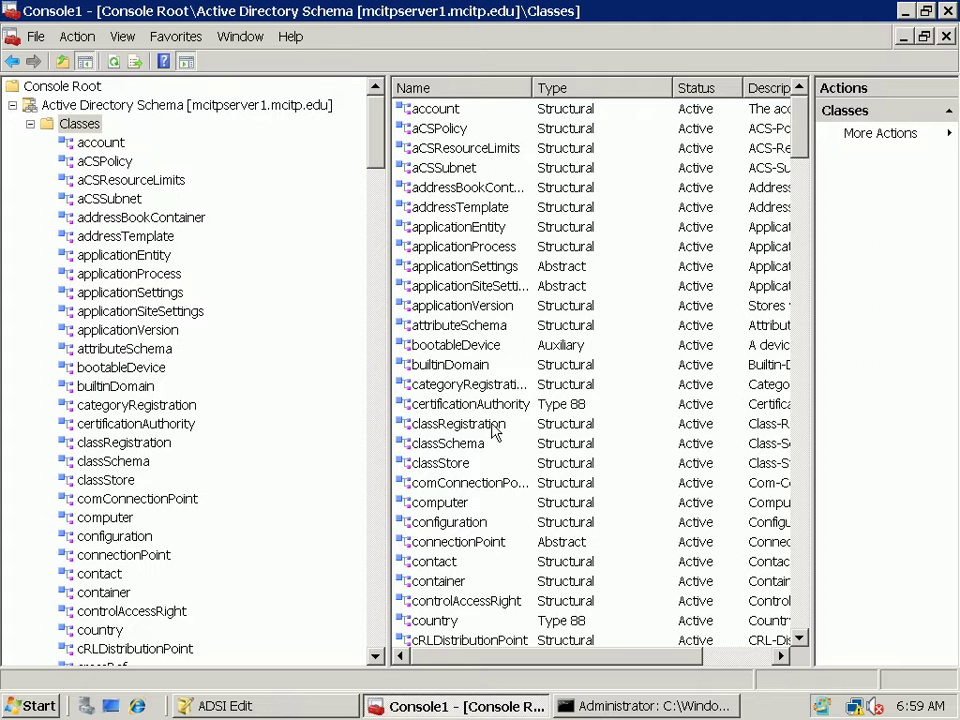
pyautogui.click(430, 503)
# Open Active Directory Users and Computers, expand the mcitp.edu domain and display its Users container.
pyautogui.click(40, 706)
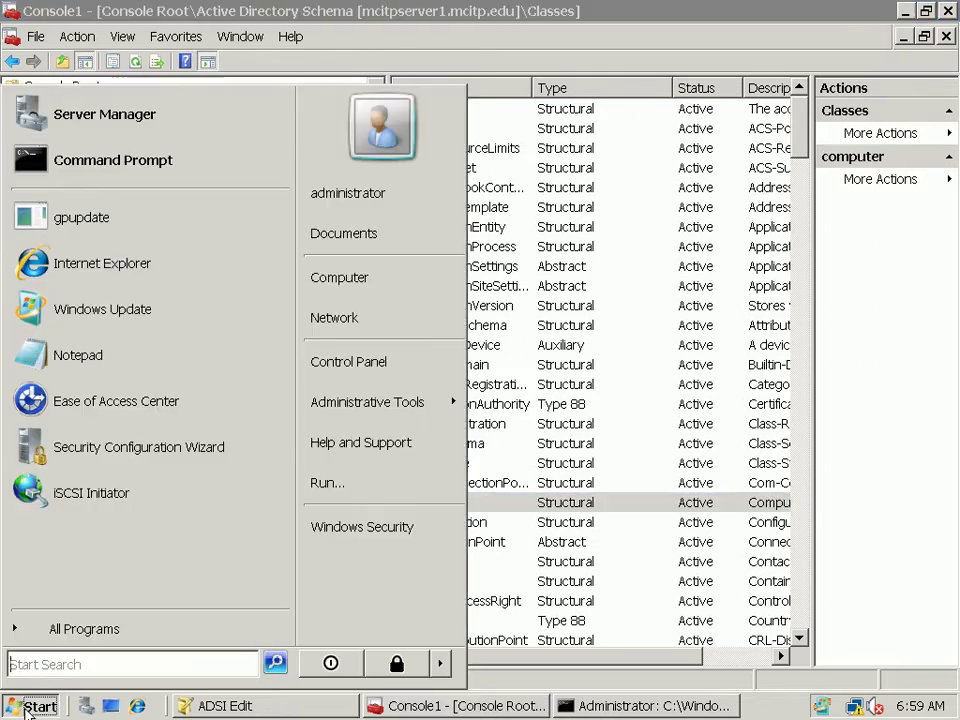
pyautogui.moveTo(412, 418)
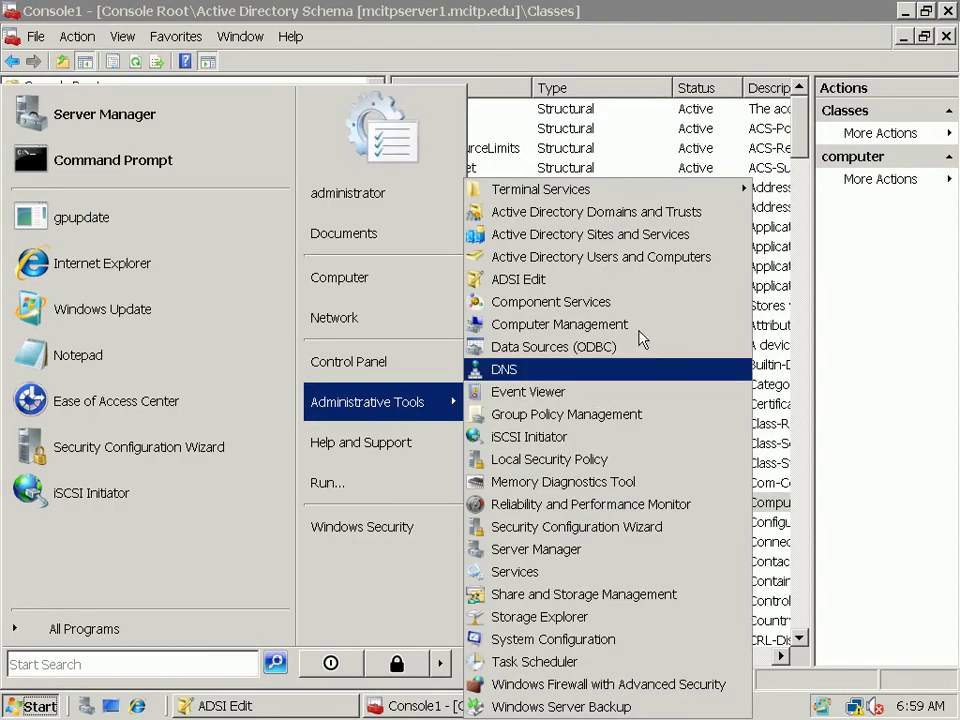
pyautogui.click(639, 257)
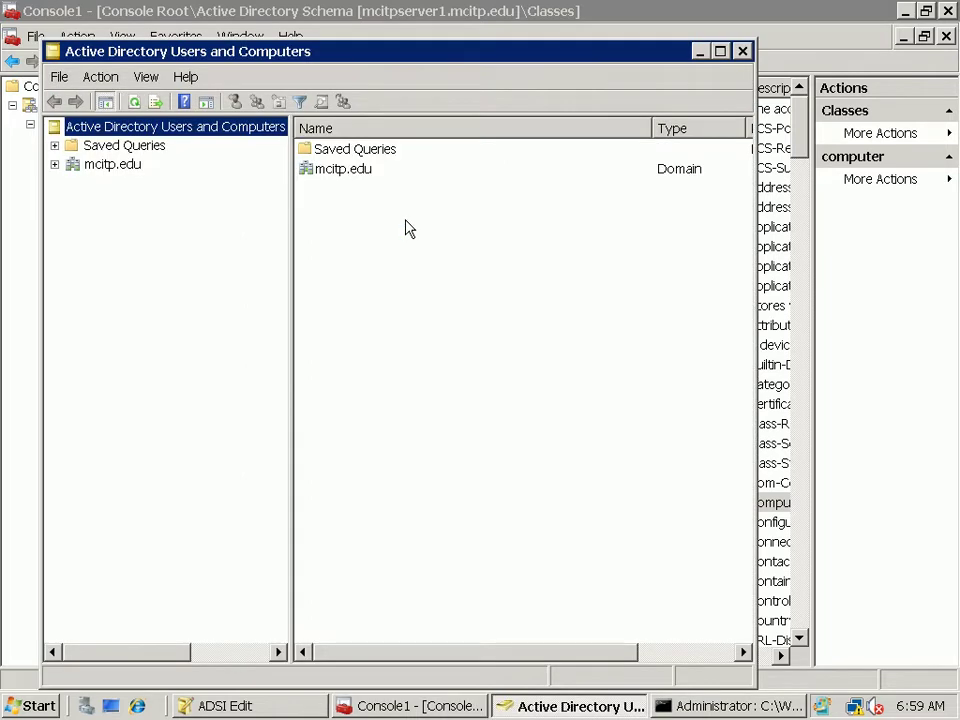
pyautogui.click(100, 166)
pyautogui.doubleClick(100, 168)
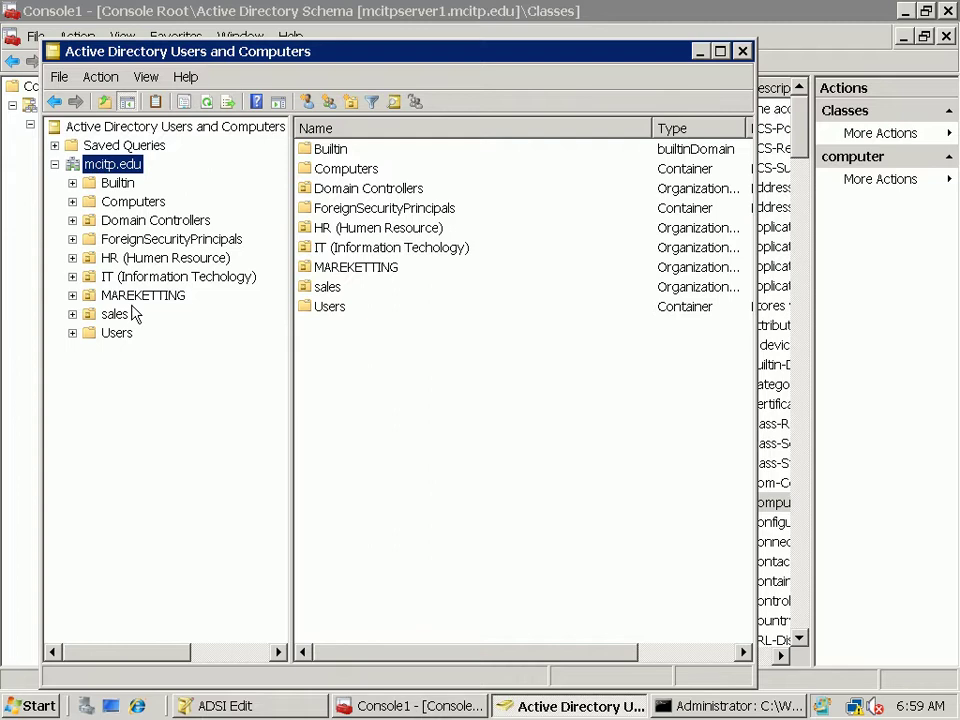
pyautogui.click(115, 335)
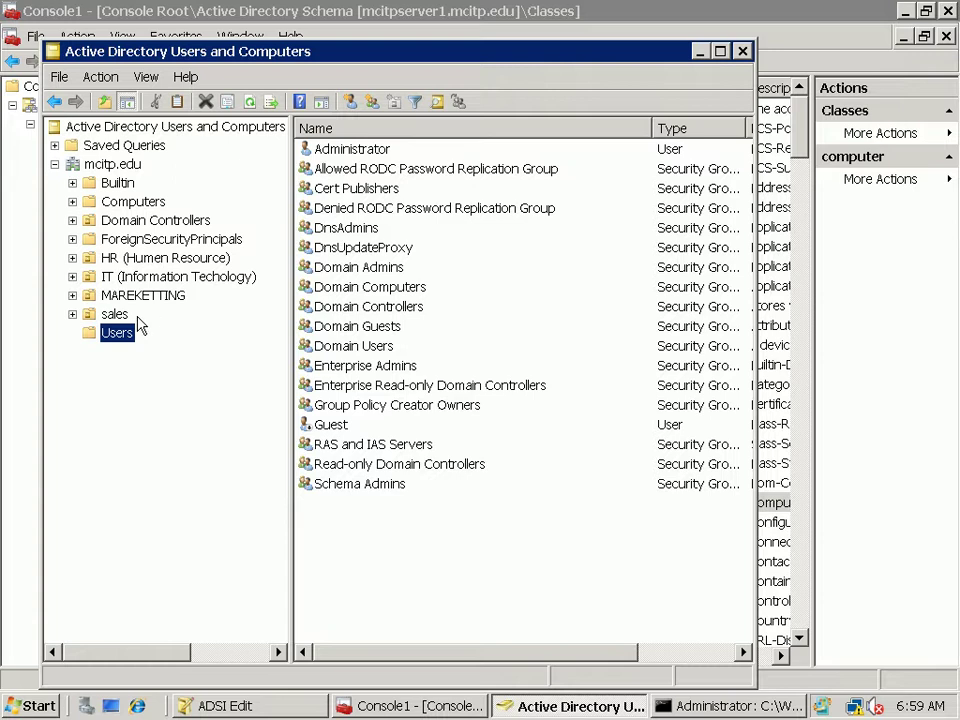
# Open the Guest account's properties and inspect its general fields, such as last name and office.
pyautogui.click(328, 424)
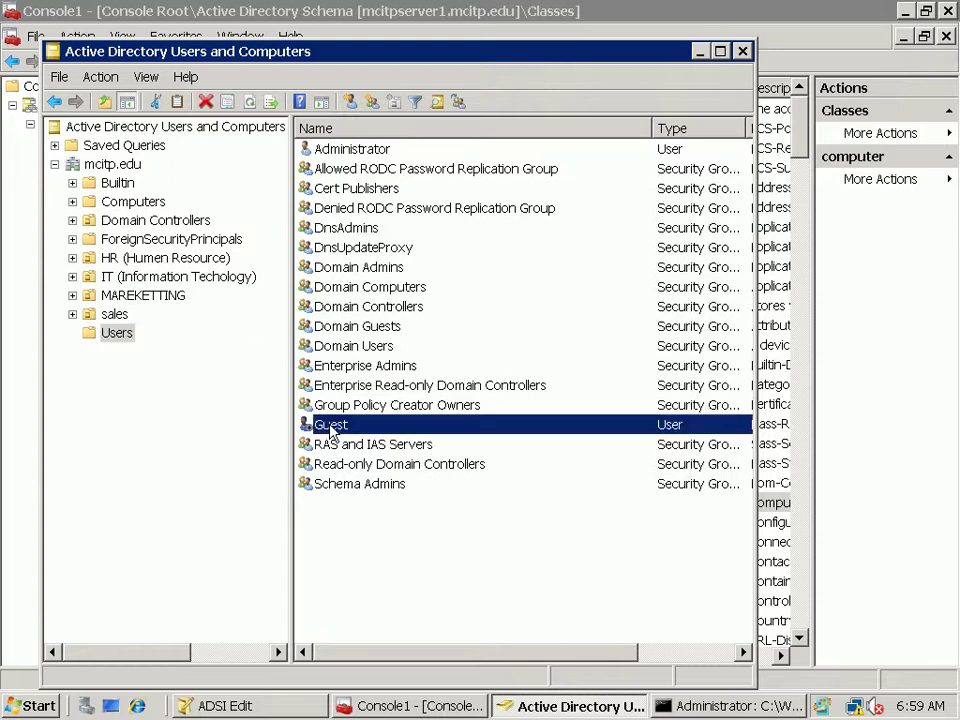
pyautogui.rightClick(330, 424)
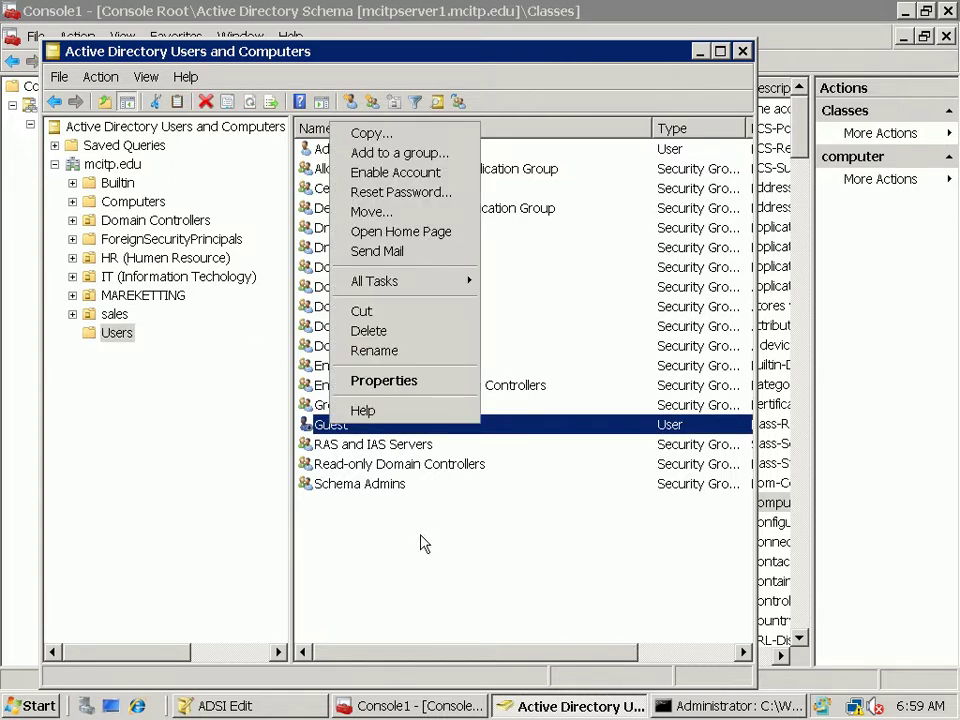
pyautogui.click(404, 384)
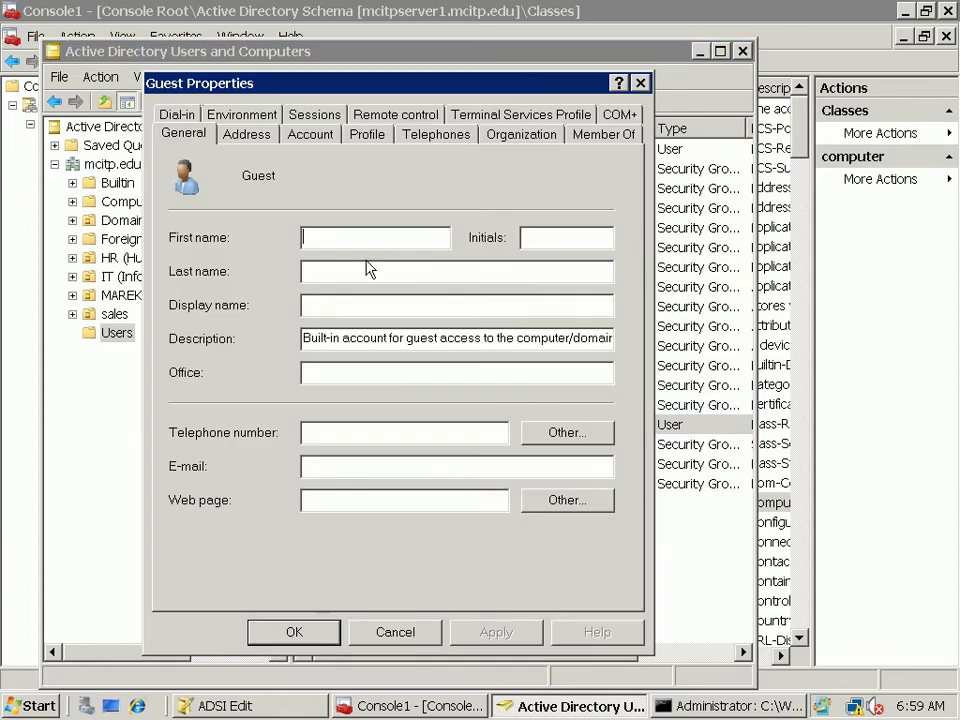
pyautogui.click(470, 276)
pyautogui.click(331, 372)
# Review the Guest account's address, account, profile, telephone, organization and group membership properties, closing them without changes.
pyautogui.click(250, 134)
pyautogui.click(311, 134)
pyautogui.click(370, 134)
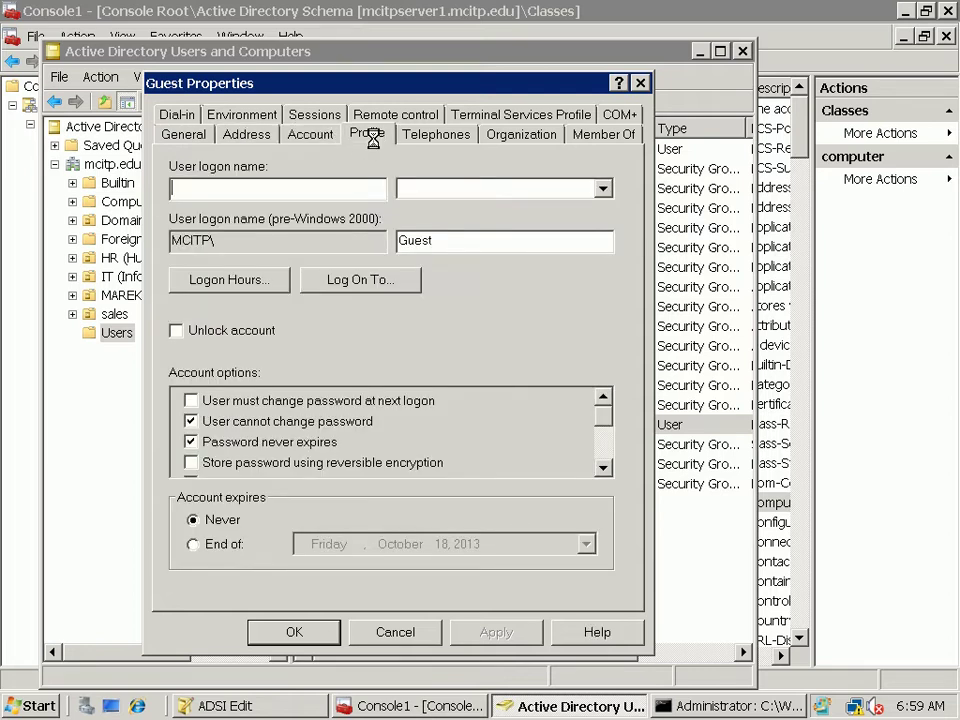
pyautogui.click(442, 136)
pyautogui.click(528, 138)
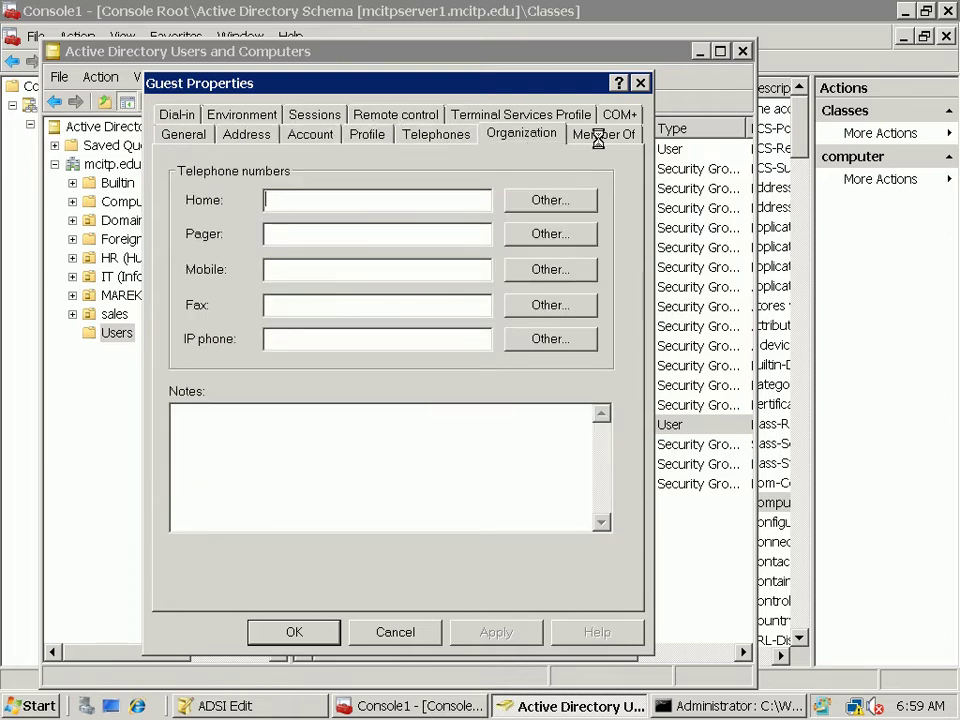
pyautogui.click(597, 136)
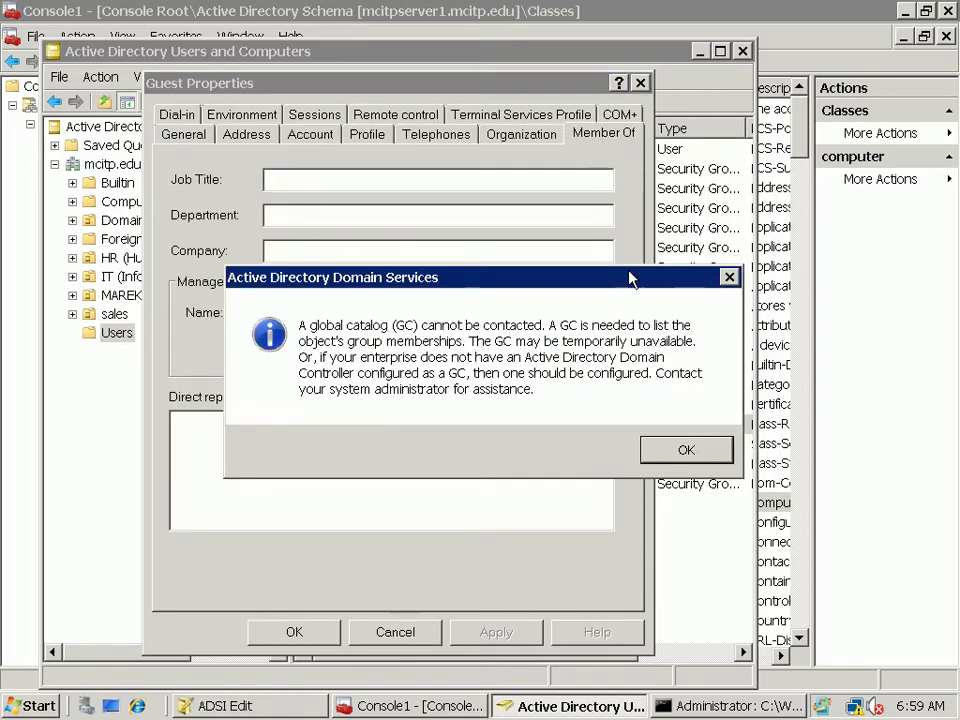
pyautogui.click(703, 446)
pyautogui.click(414, 636)
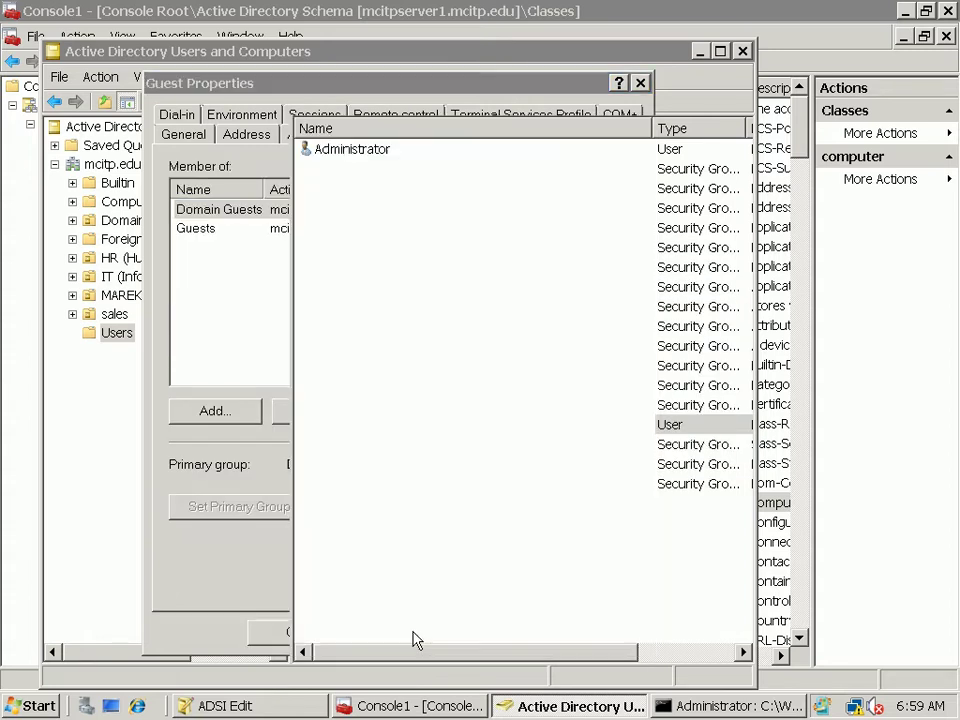
# Inspect the general properties of the user in the MAREKETTING unit, discard them and close Active Directory Users and Computers.
pyautogui.click(143, 296)
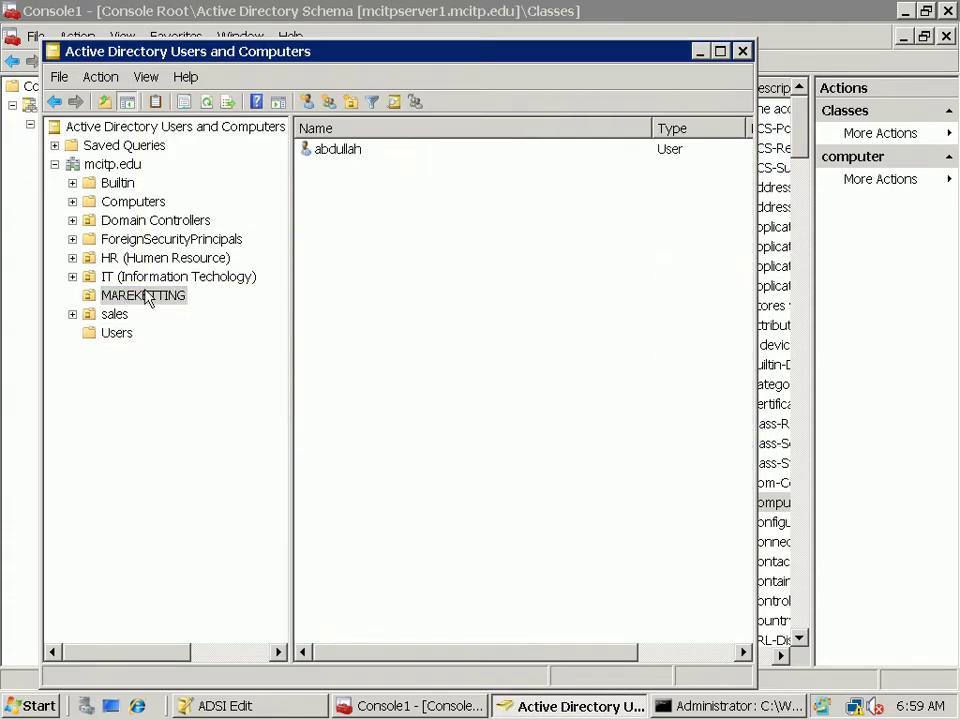
pyautogui.rightClick(323, 154)
pyautogui.click(381, 414)
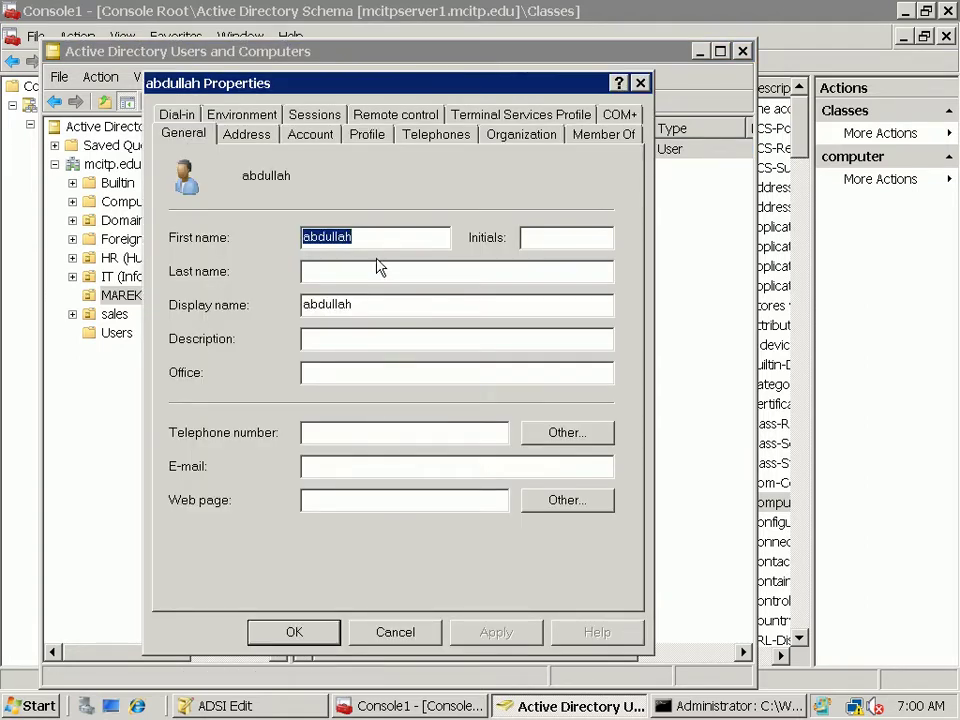
pyautogui.click(371, 340)
pyautogui.click(375, 636)
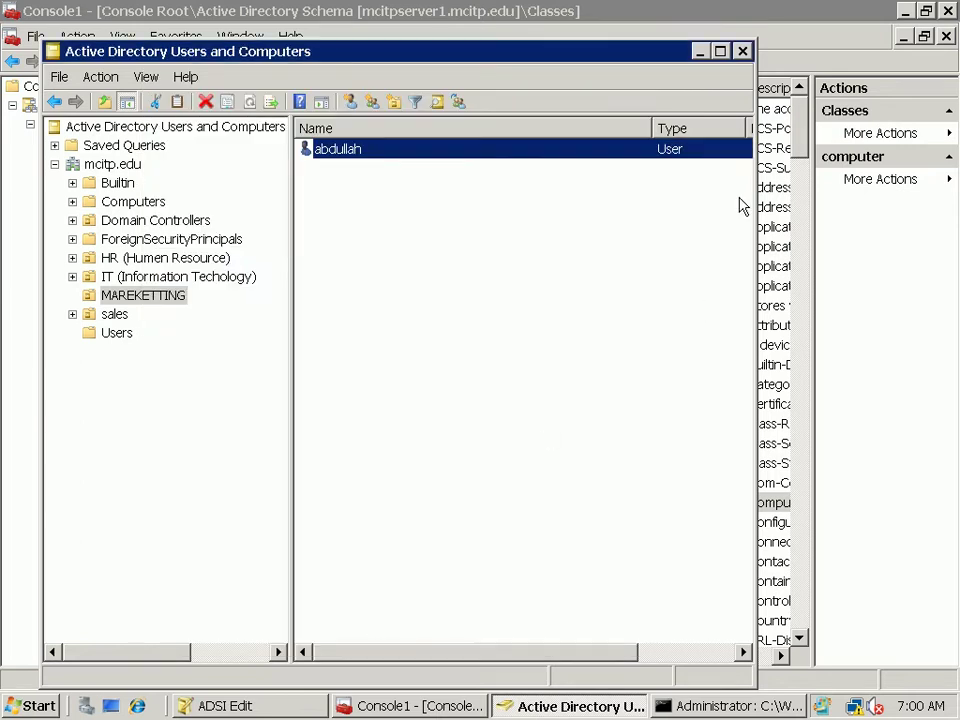
pyautogui.click(745, 55)
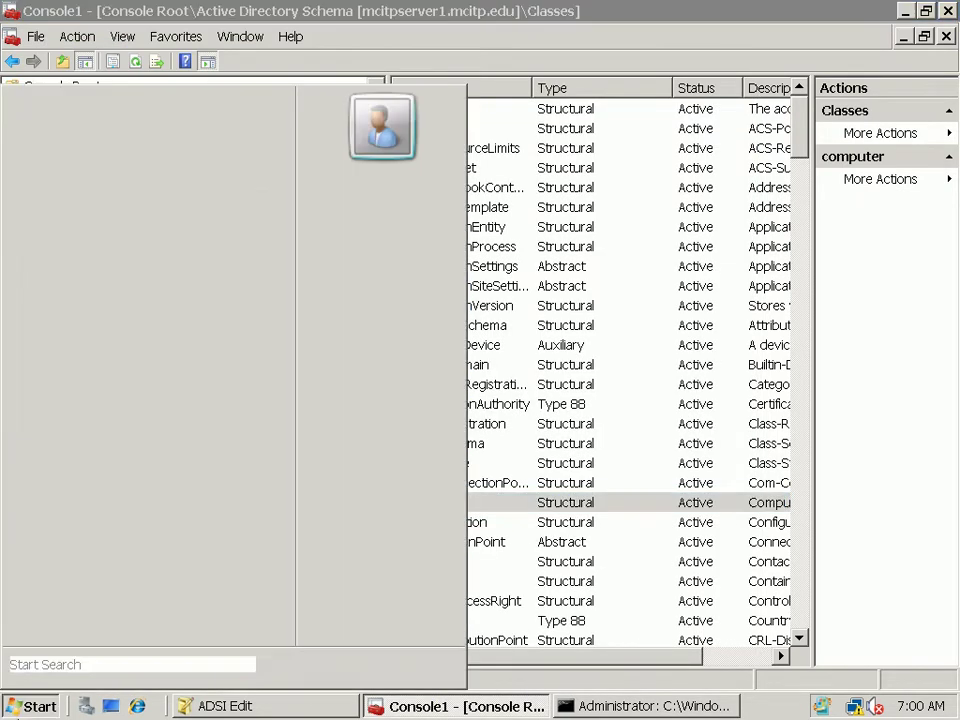
# Reopen Active Directory Users and Computers and browse the IT (Information Techology) unit and the Builtin container.
pyautogui.click(40, 700)
pyautogui.moveTo(398, 400)
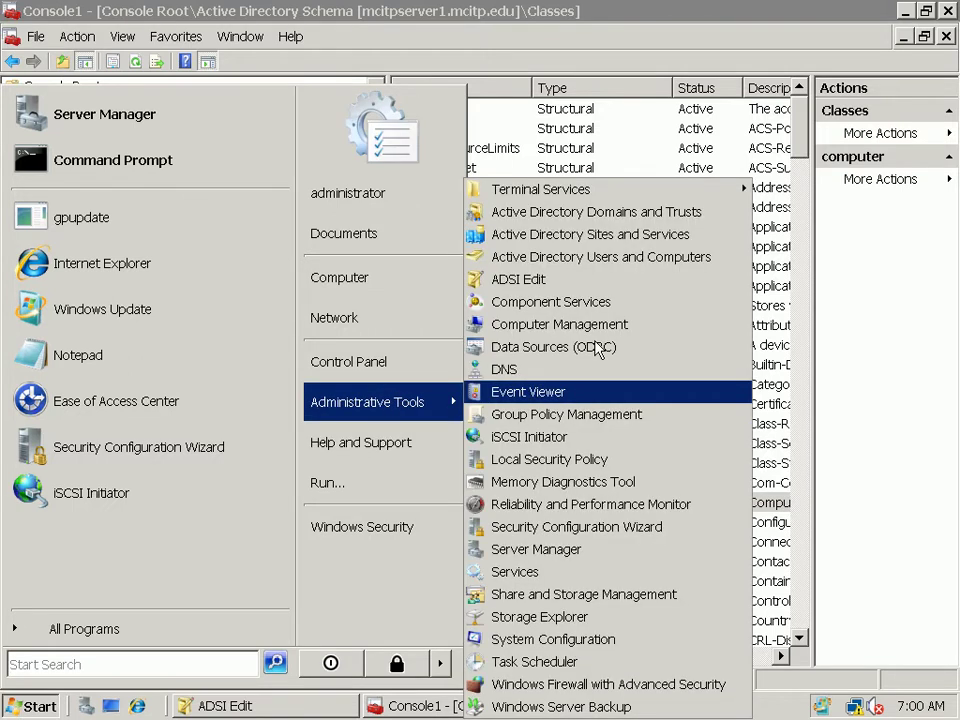
pyautogui.click(616, 278)
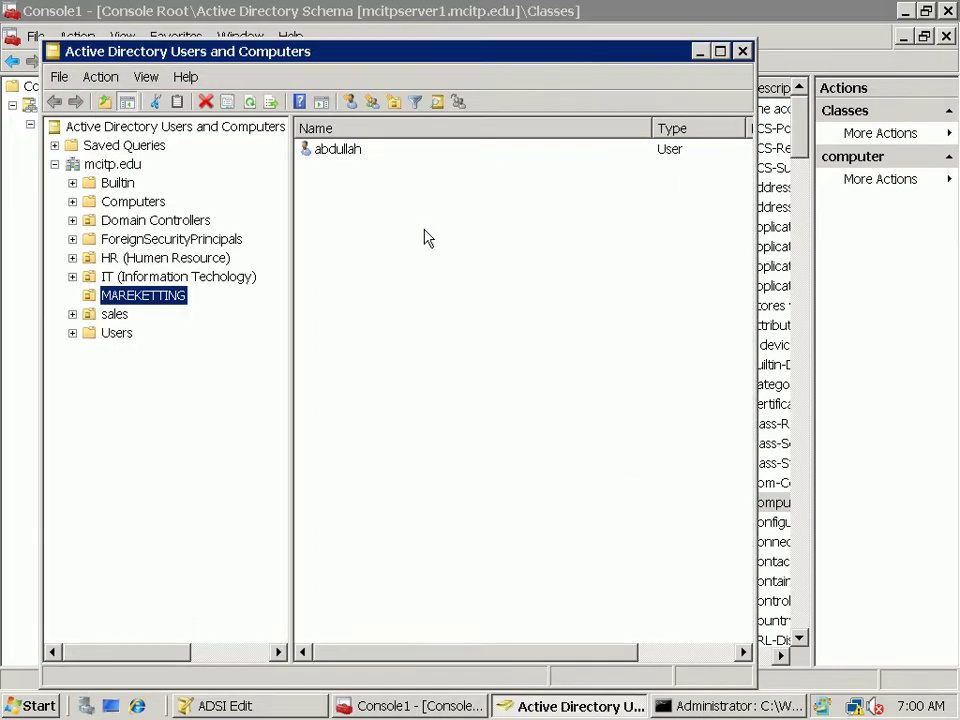
pyautogui.click(178, 279)
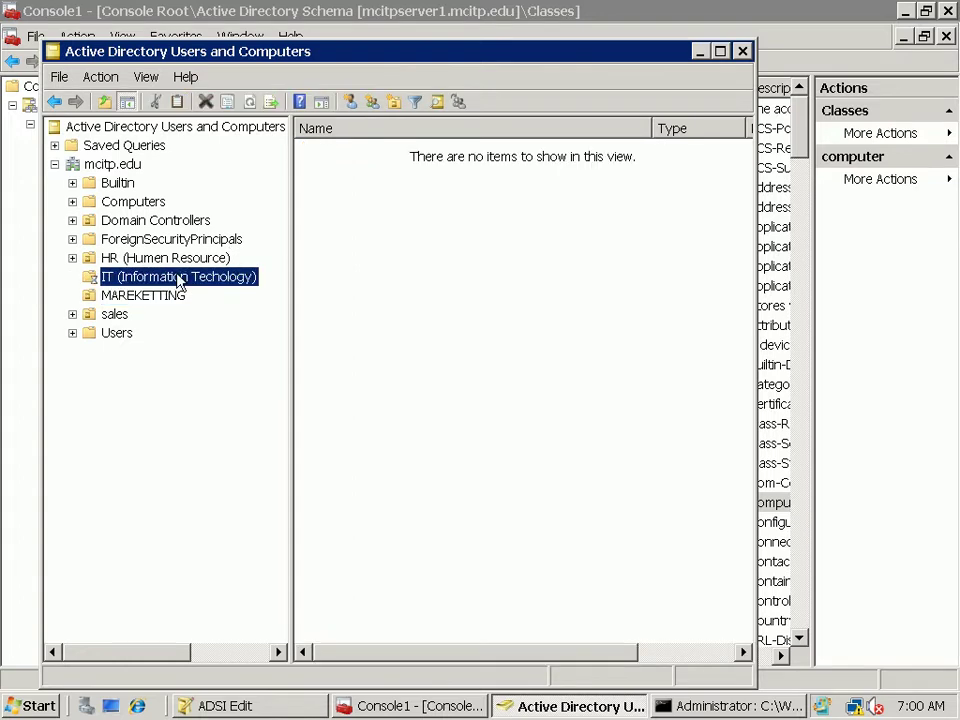
pyautogui.click(134, 186)
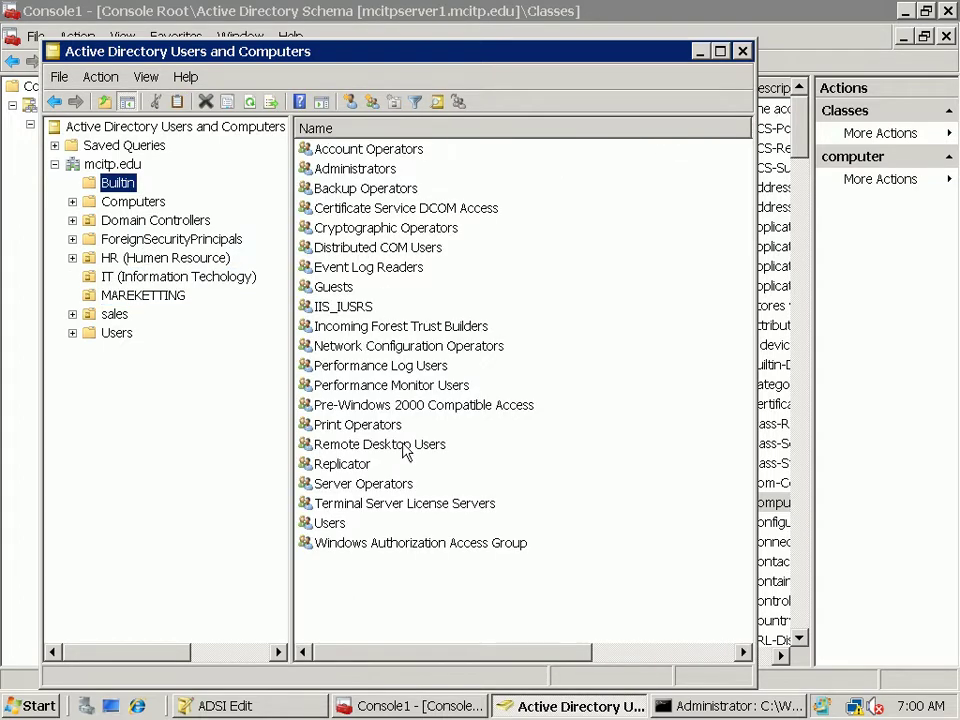
# Inspect the general properties of the Backup Operators group, including its e-mail field, and close them without changes.
pyautogui.click(382, 193)
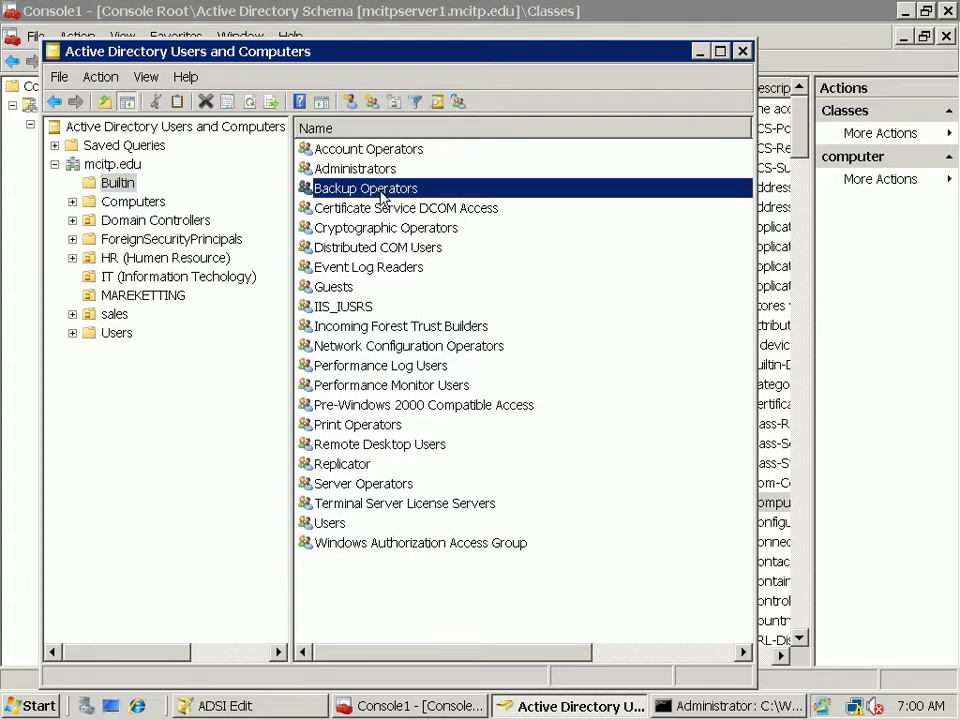
pyautogui.rightClick(383, 196)
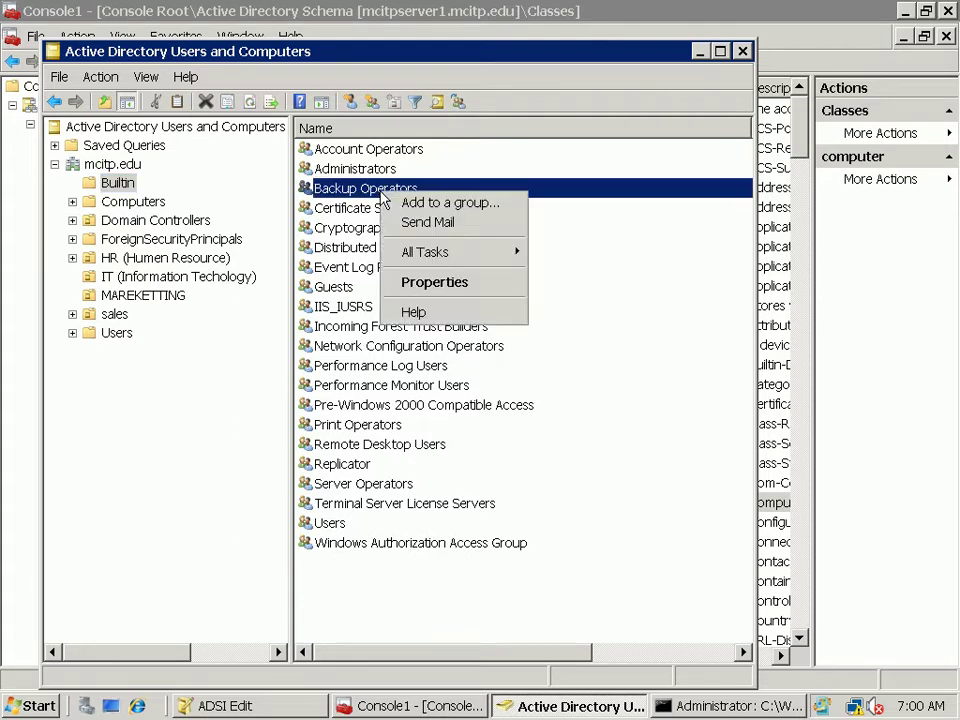
pyautogui.click(440, 282)
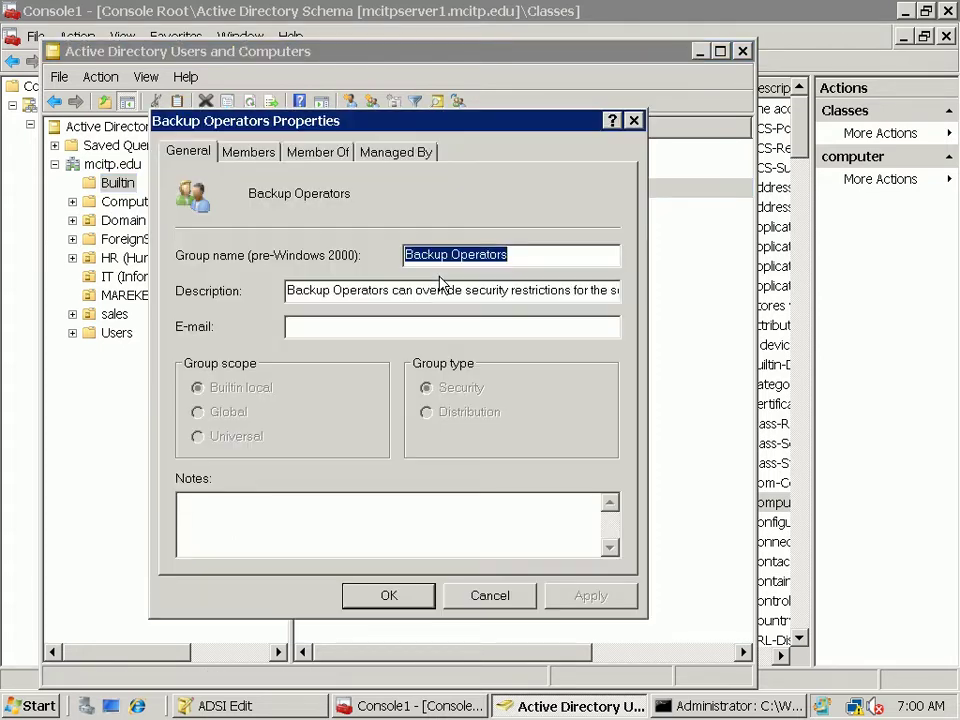
pyautogui.click(374, 330)
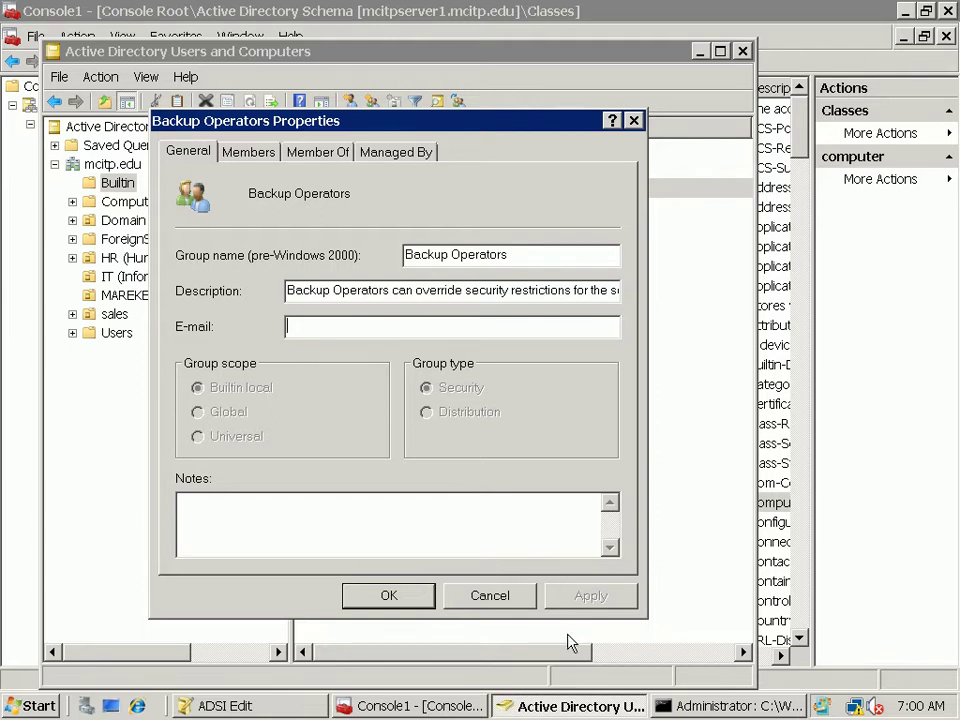
pyautogui.click(490, 596)
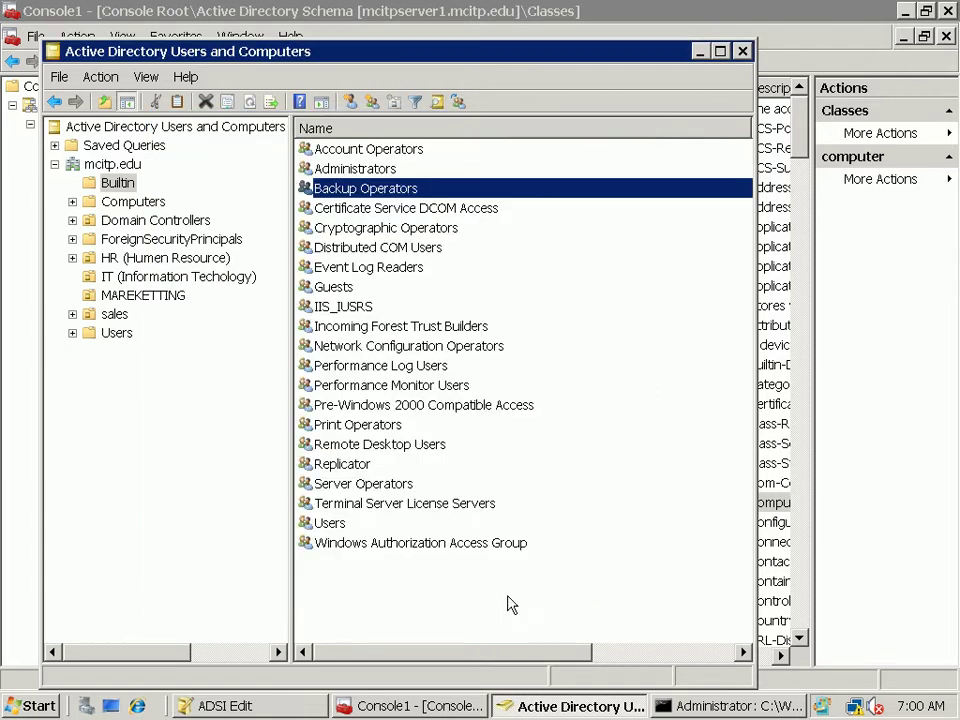
# Close Active Directory Users and Computers, inspect the classSchema class's general properties in the schema console, and cancel them.
pyautogui.click(744, 50)
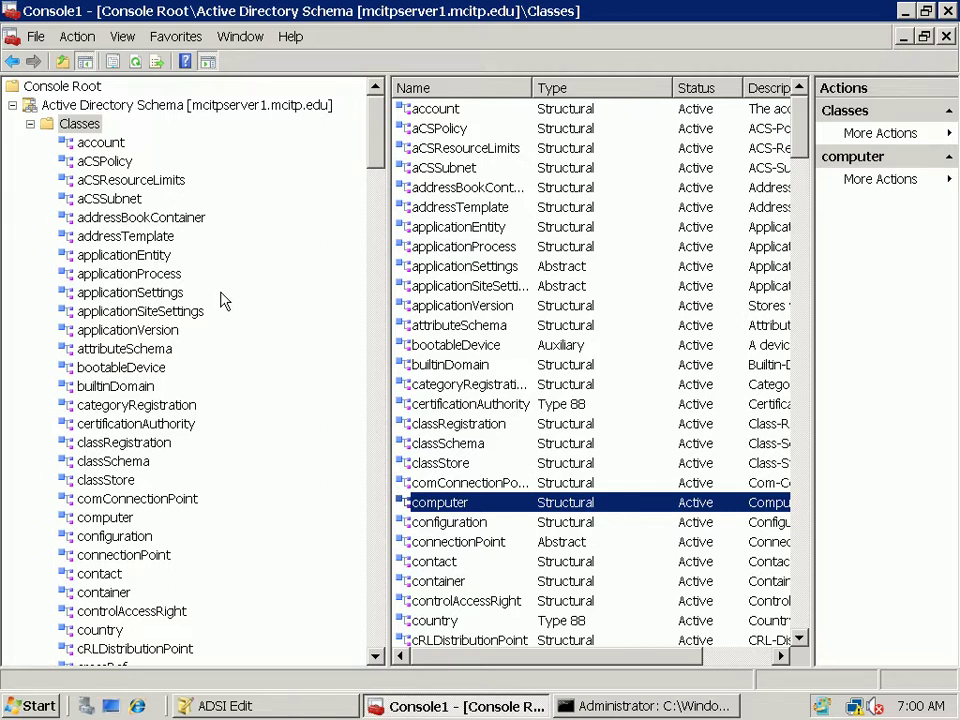
pyautogui.click(430, 452)
pyautogui.doubleClick(432, 452)
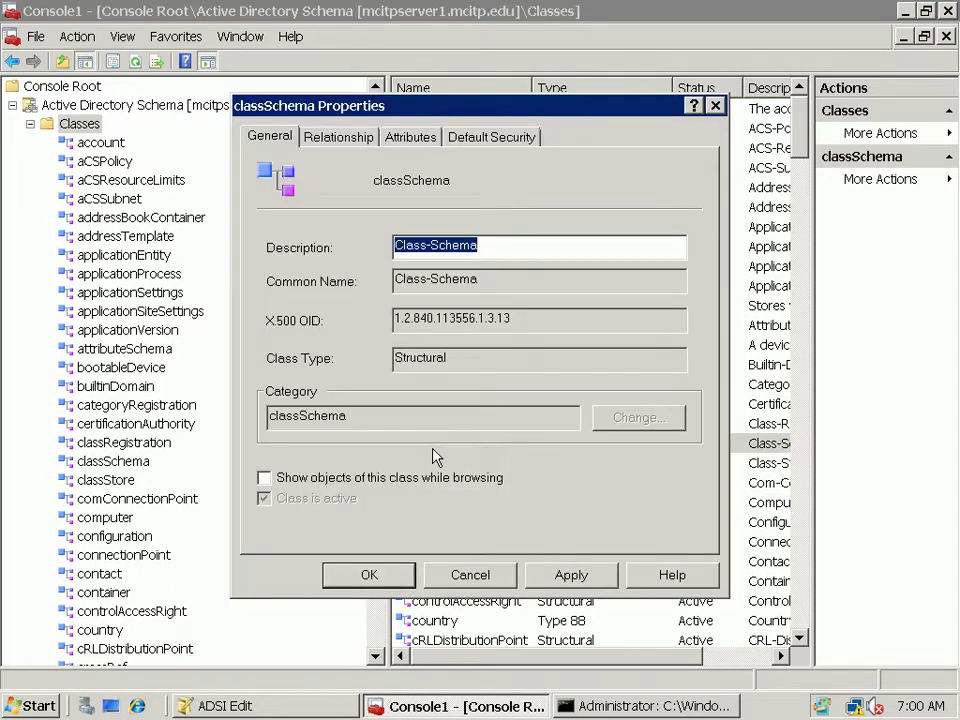
pyautogui.click(489, 585)
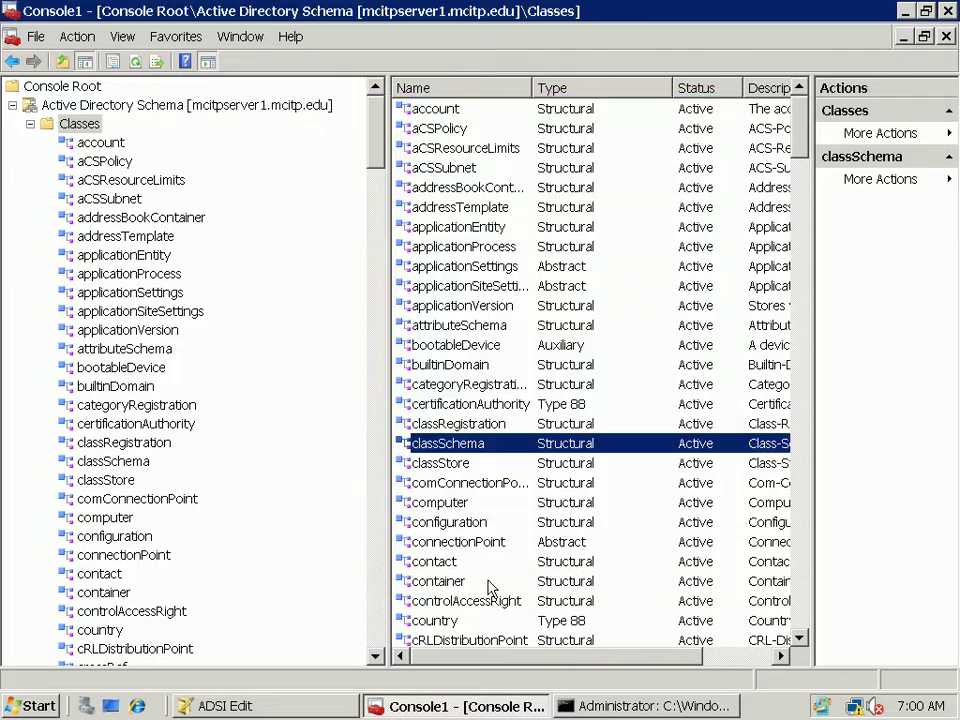
# Examine the attribute lists of the applicationProcess and account classes, including the cn attribute.
pyautogui.click(122, 273)
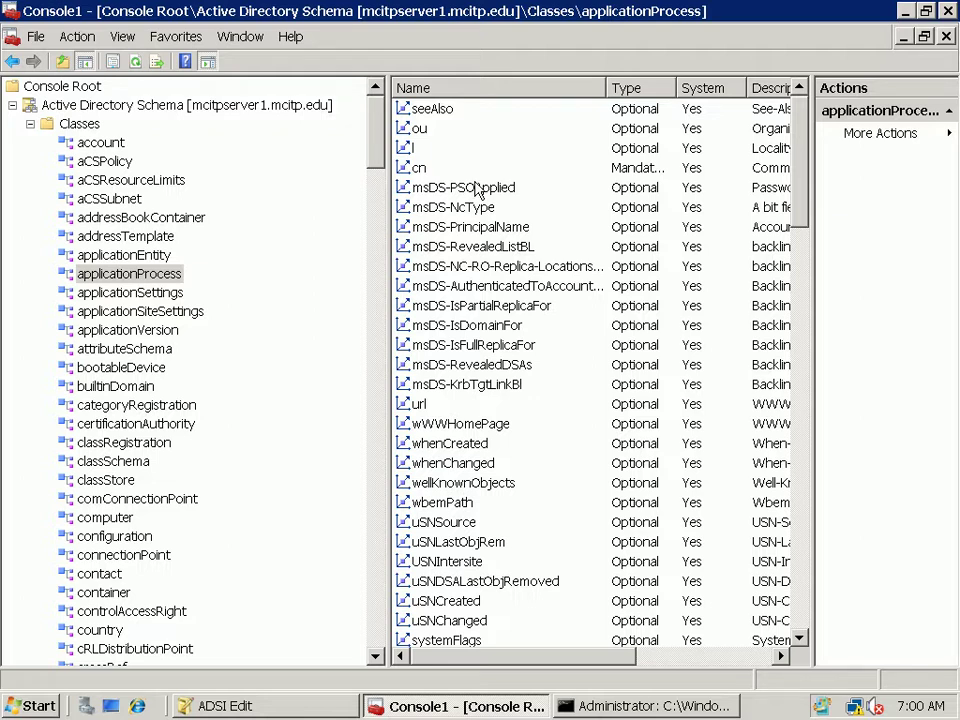
pyautogui.click(413, 170)
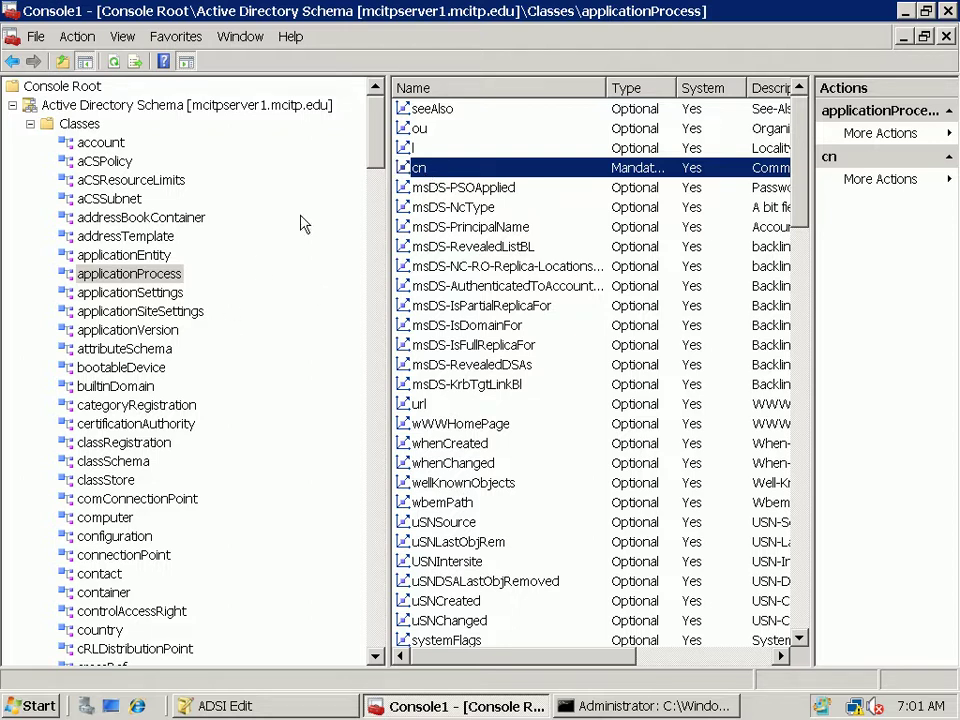
pyautogui.click(100, 142)
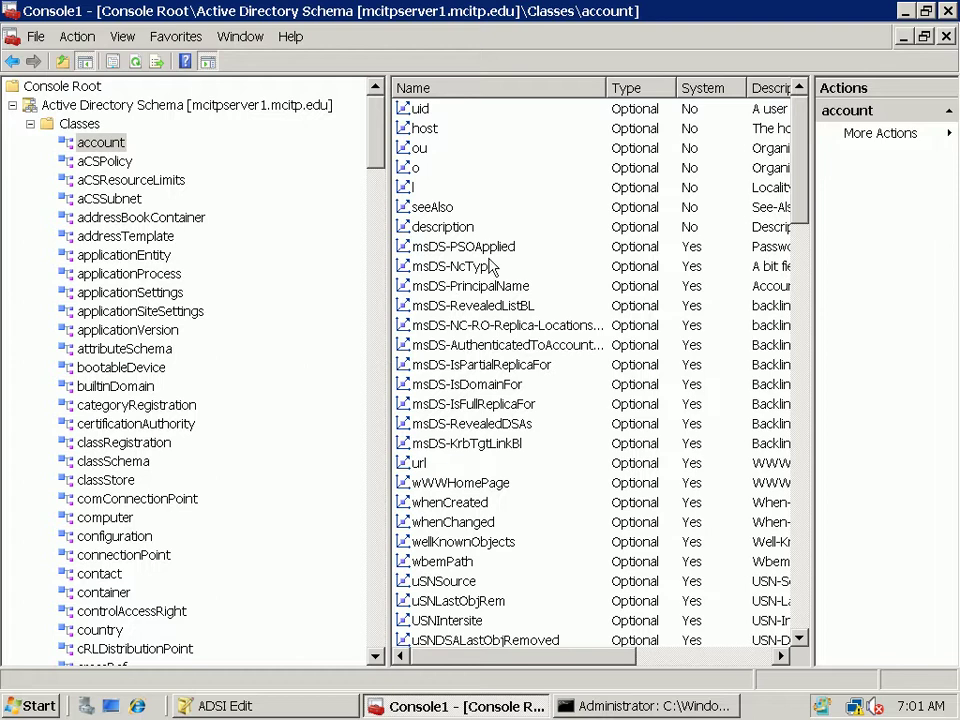
pyautogui.moveTo(803, 259); pyautogui.dragTo(645, 243)
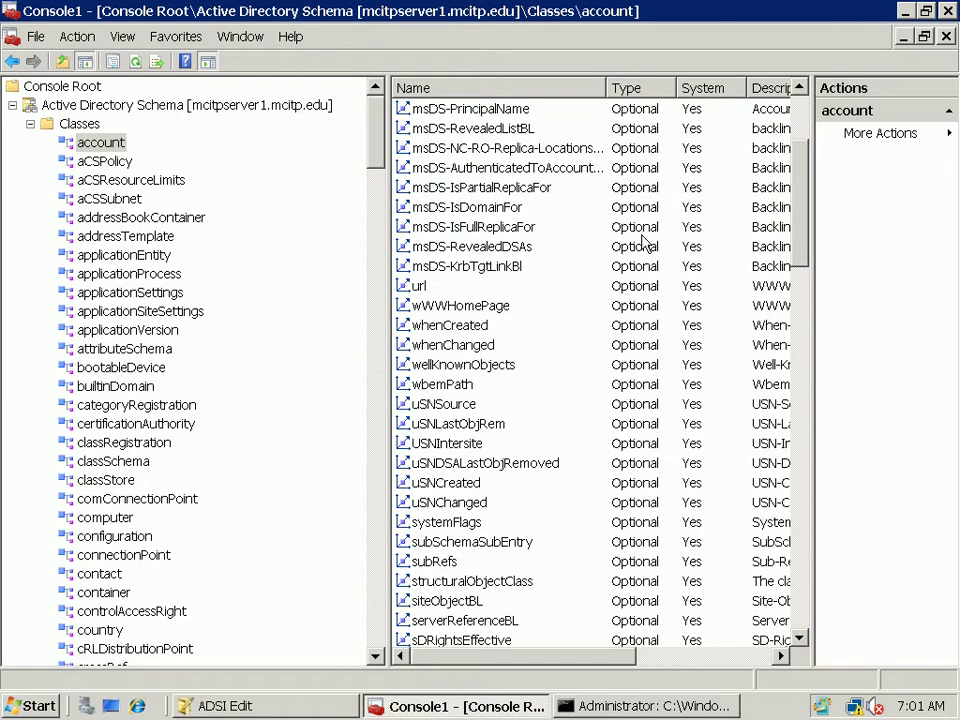
# Browse the attributes of the schema classes from aCSPolicy and aCSResourceLimits through addressTemplate to attributeSchema.
pyautogui.click(106, 162)
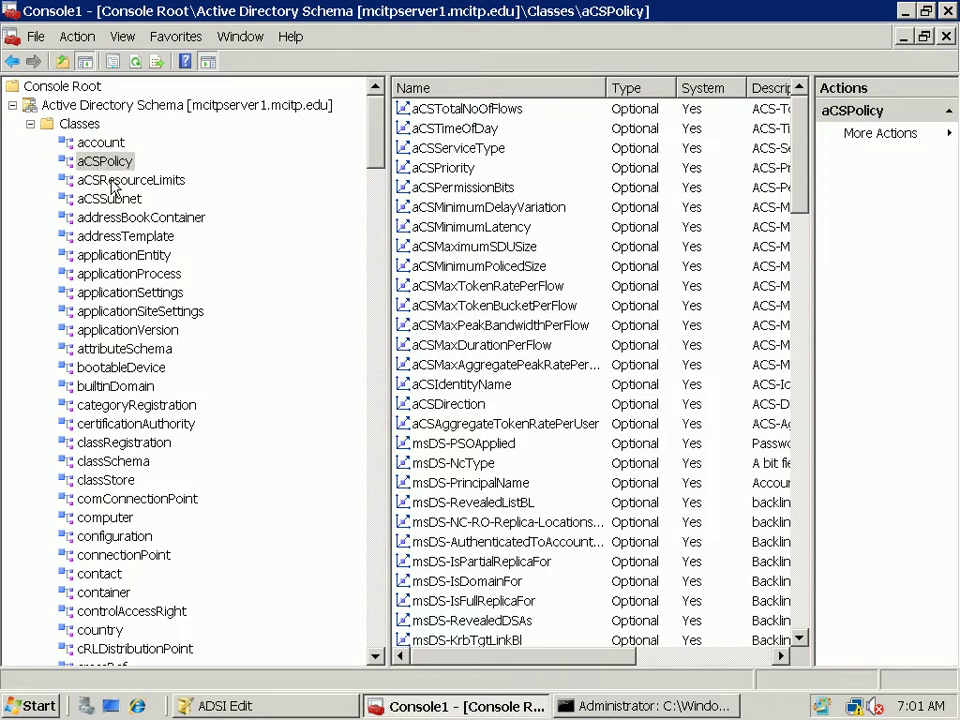
pyautogui.click(112, 182)
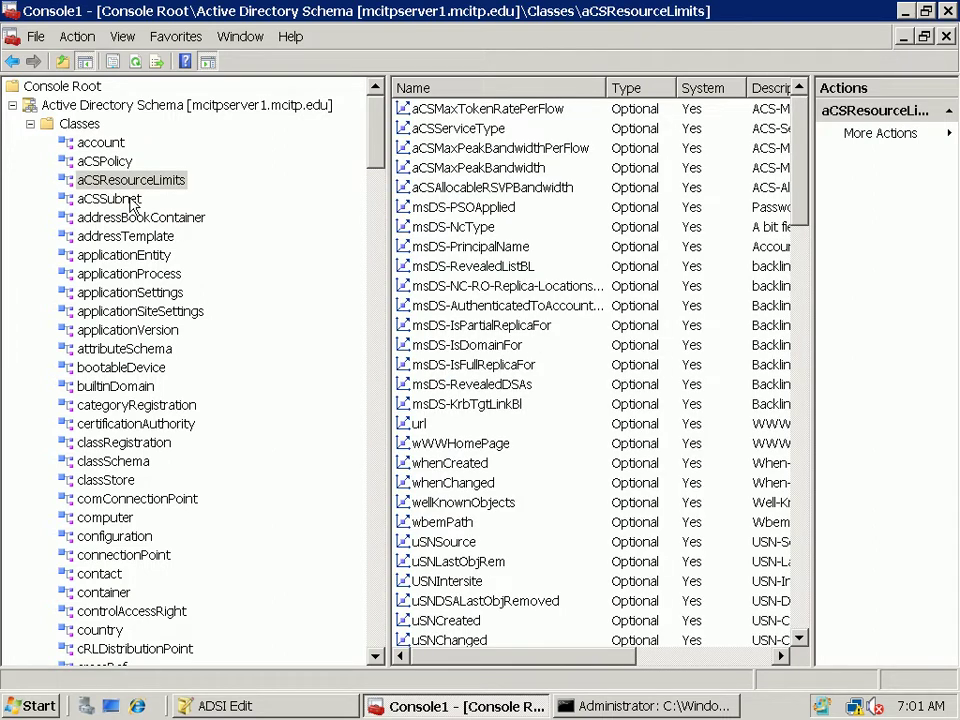
pyautogui.press('Down')
pyautogui.press('Down')
pyautogui.press('Down')
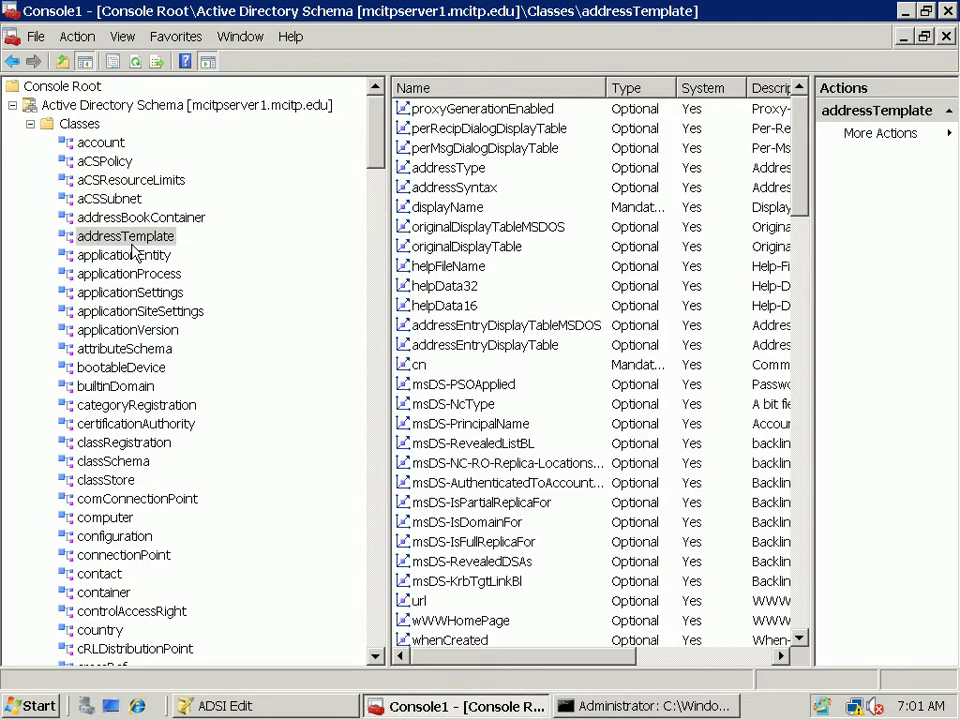
pyautogui.click(155, 294)
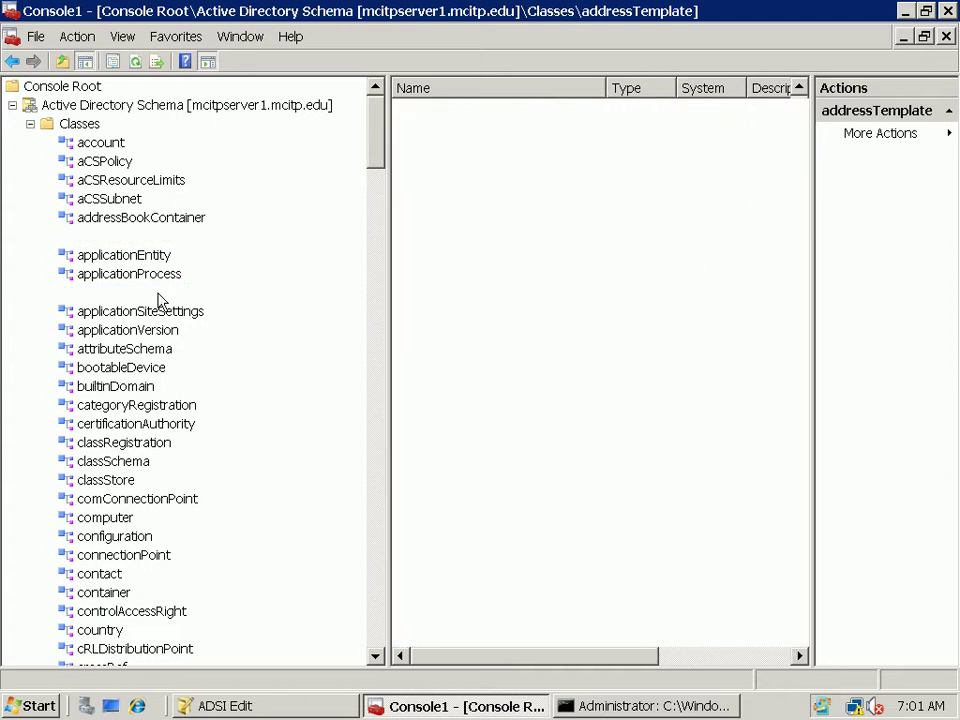
pyautogui.click(161, 348)
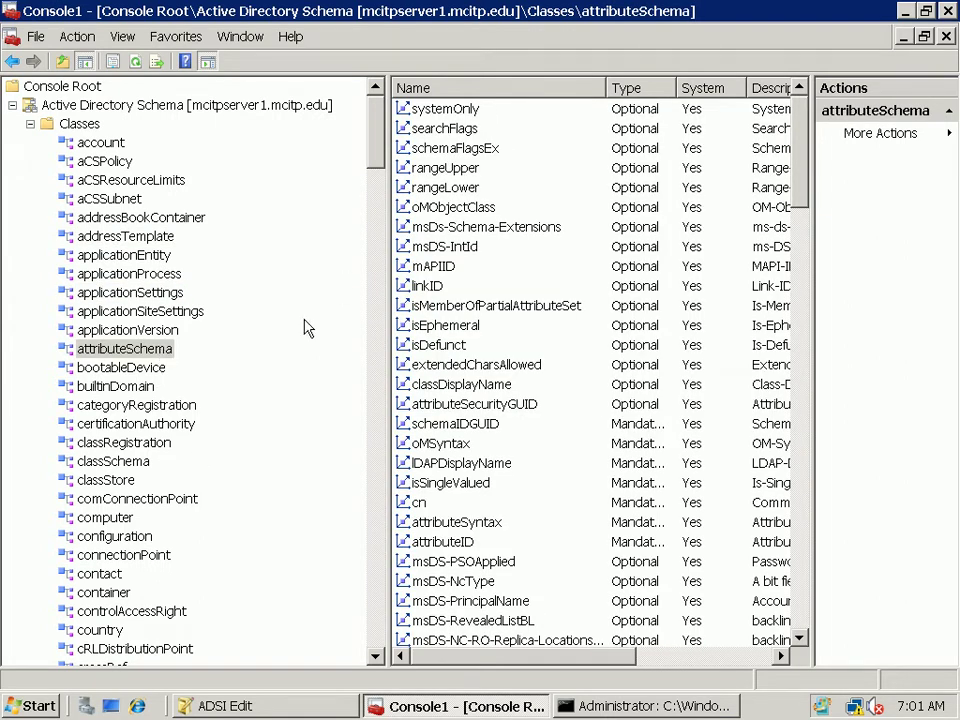
# Compare the attributes of the computer, classRegistration and classStore classes.
pyautogui.click(118, 518)
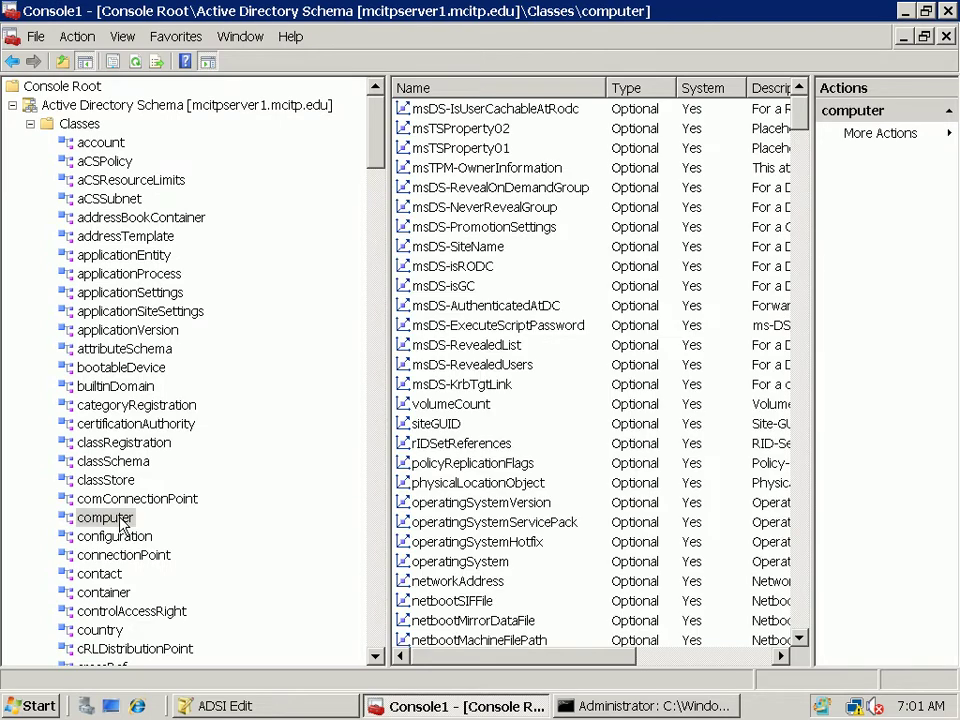
pyautogui.click(105, 480)
pyautogui.click(120, 442)
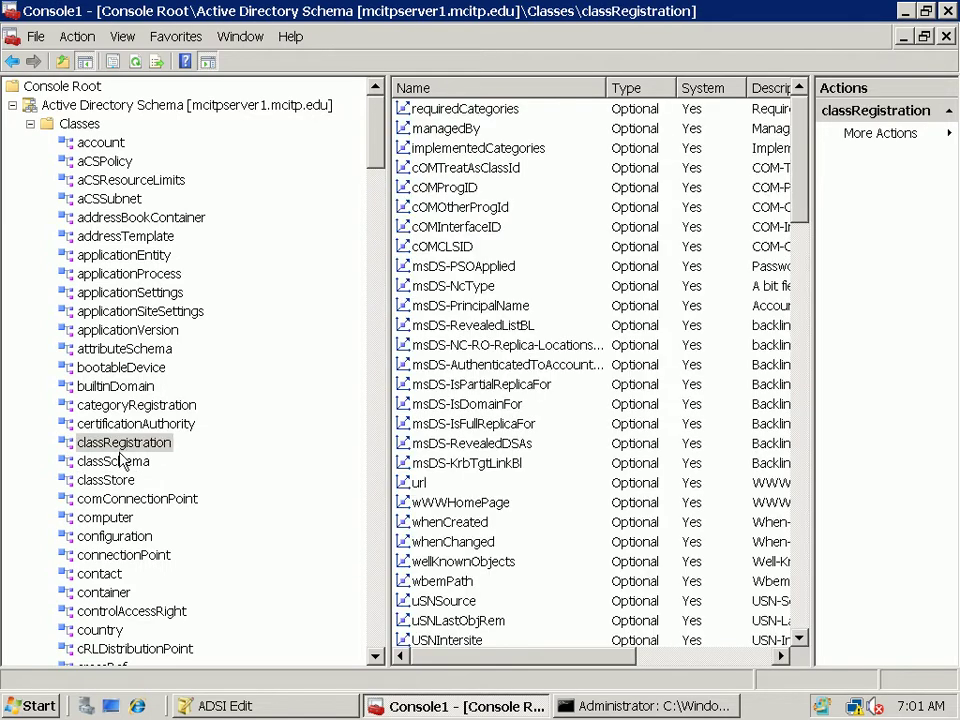
pyautogui.click(113, 481)
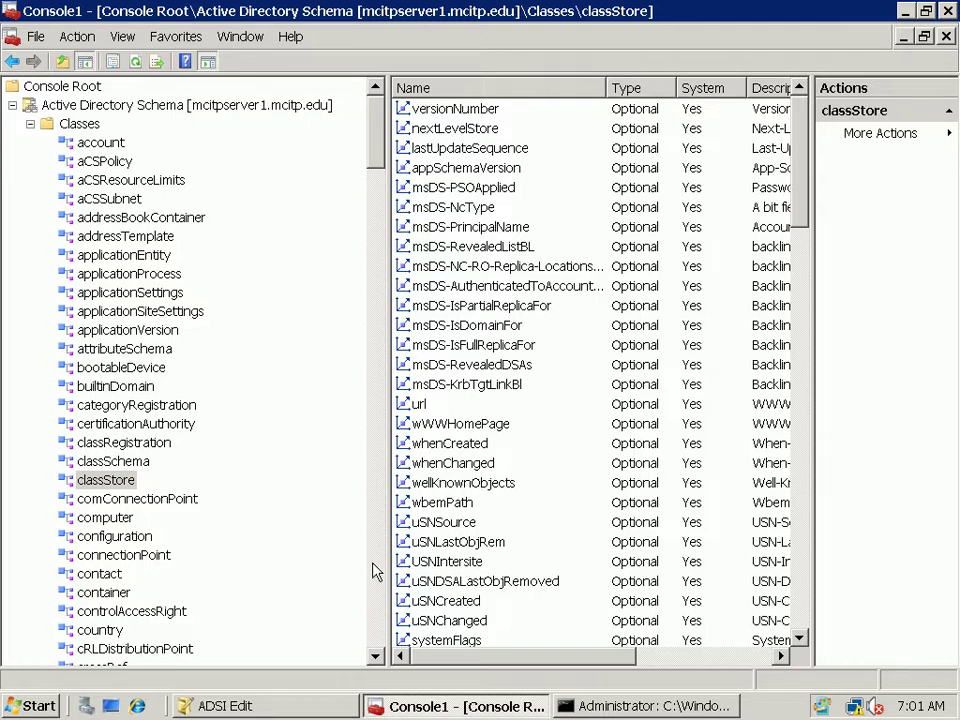
# Switch to ADSI Edit and browse the user in the IT (Information Techology) unit and the LostAndFound container.
pyautogui.click(246, 707)
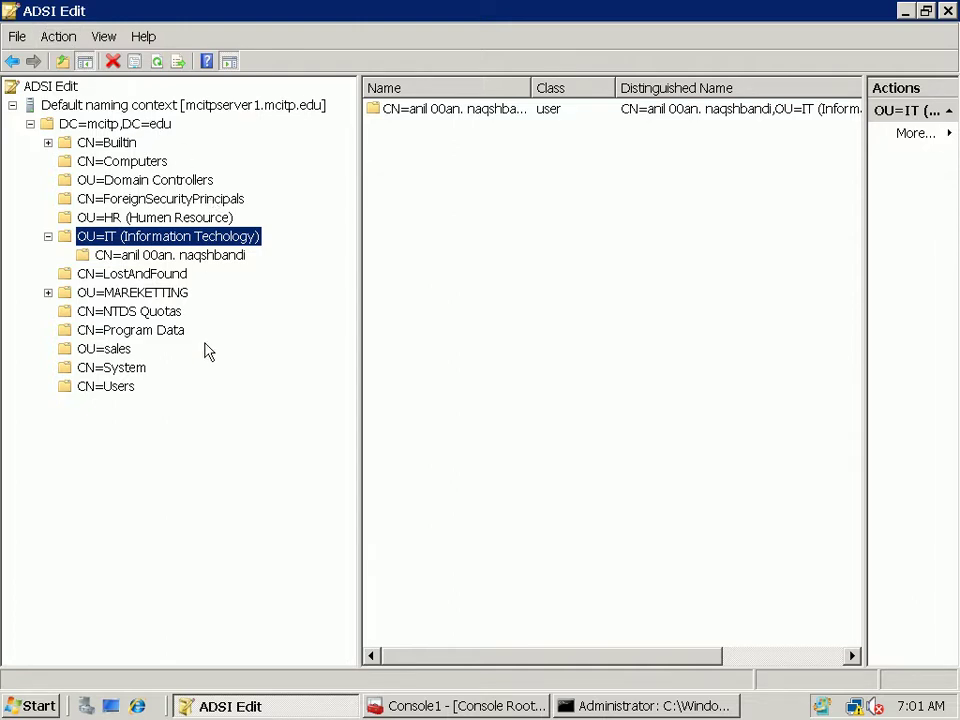
pyautogui.click(152, 260)
pyautogui.press('Down')
pyautogui.press('Down')
pyautogui.press('Down')
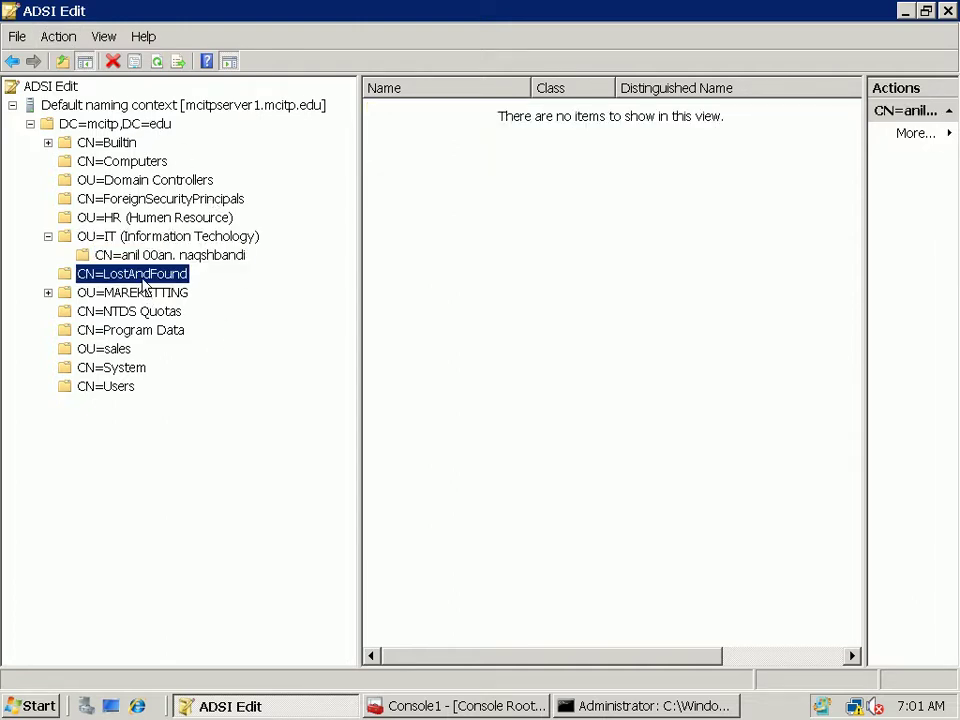
pyautogui.press('Up')
pyautogui.press('Up')
pyautogui.press('Up')
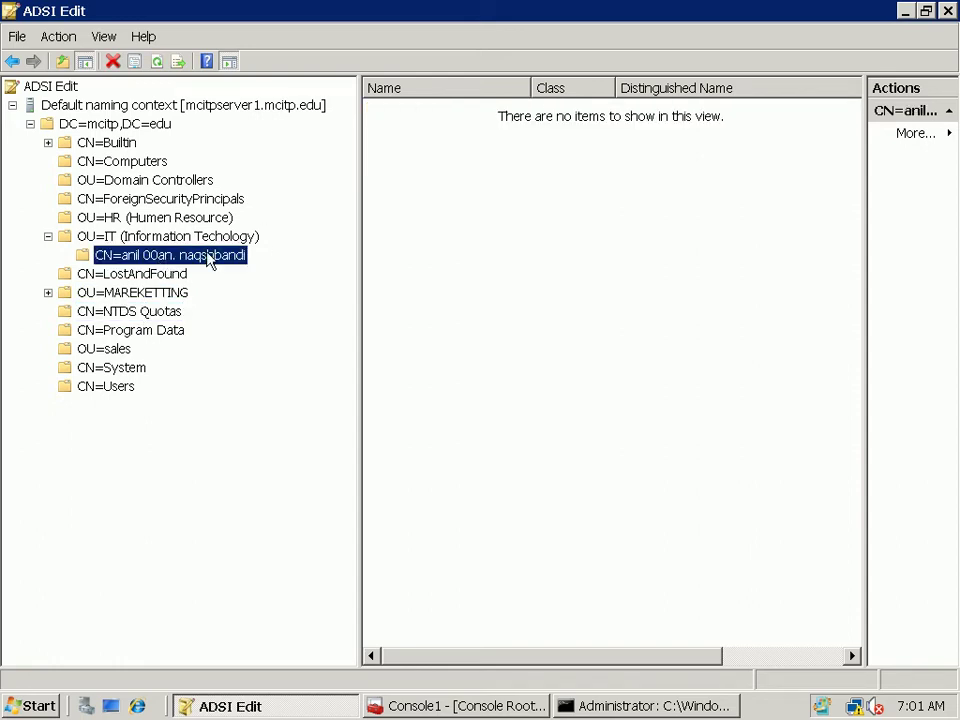
pyautogui.rightClick(209, 257)
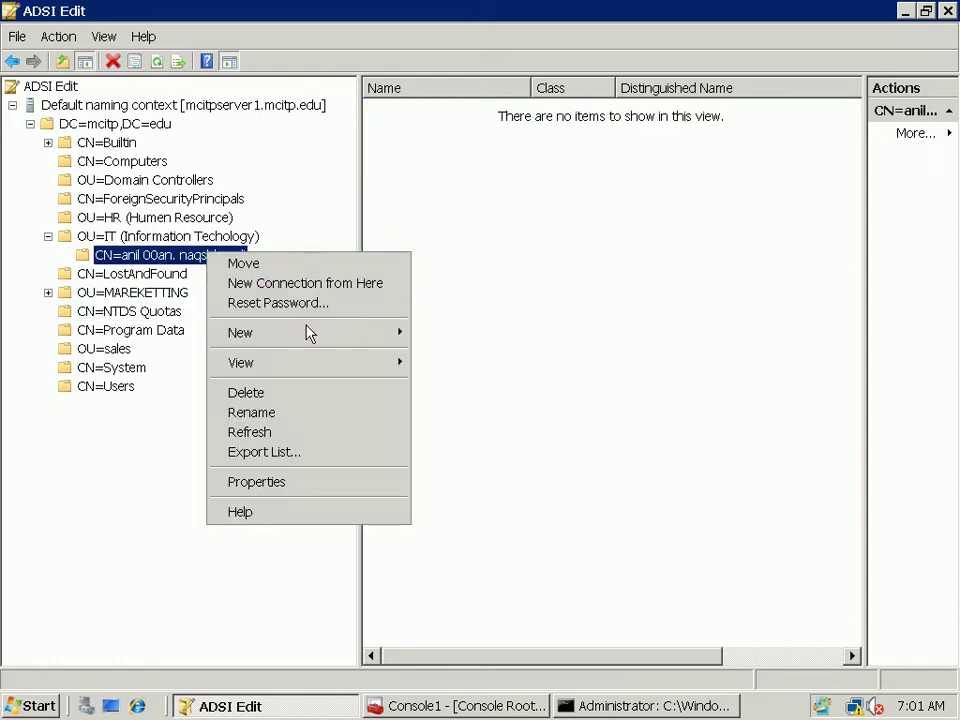
pyautogui.moveTo(302, 334)
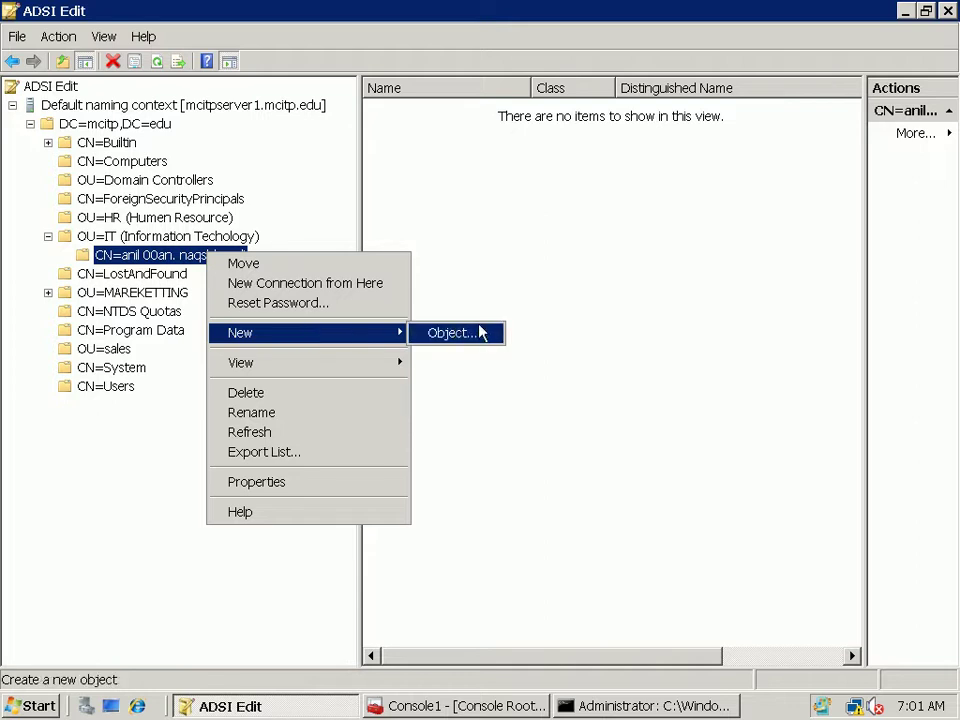
pyautogui.click(146, 277)
# Expand the MAREKETTING organizational unit and view the user entry inside it.
pyautogui.rightClick(128, 293)
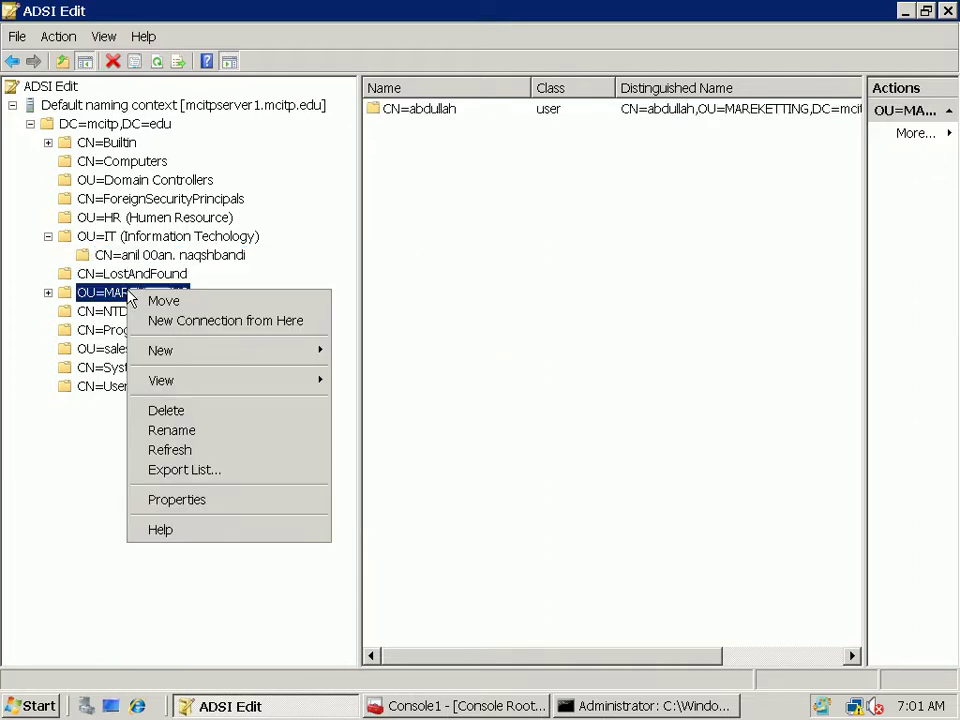
pyautogui.doubleClick(100, 293)
pyautogui.click(140, 313)
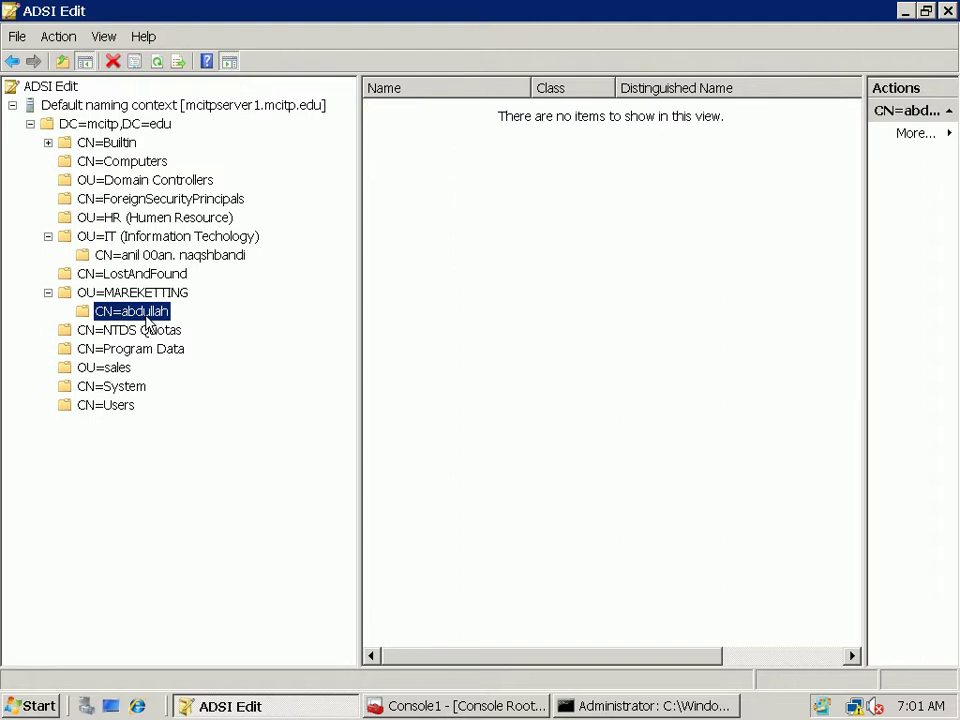
pyautogui.click(150, 293)
pyautogui.click(143, 313)
pyautogui.click(140, 293)
# Create a new object of class account in the MAREKETTING unit, entering the person's name as its cn value.
pyautogui.rightClick(141, 295)
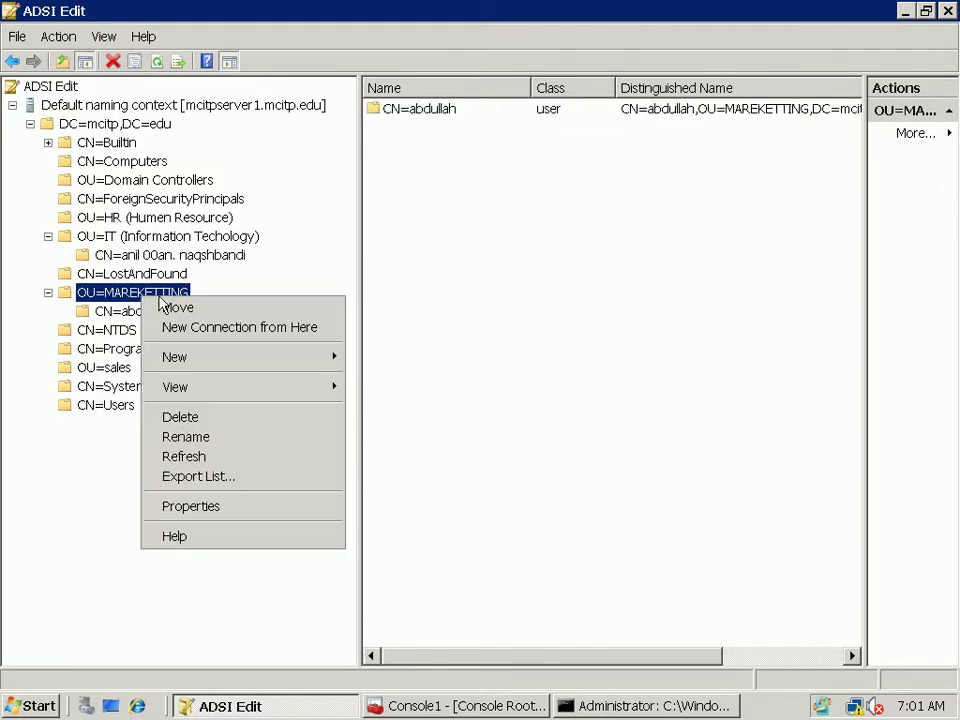
pyautogui.moveTo(229, 360)
pyautogui.click(399, 362)
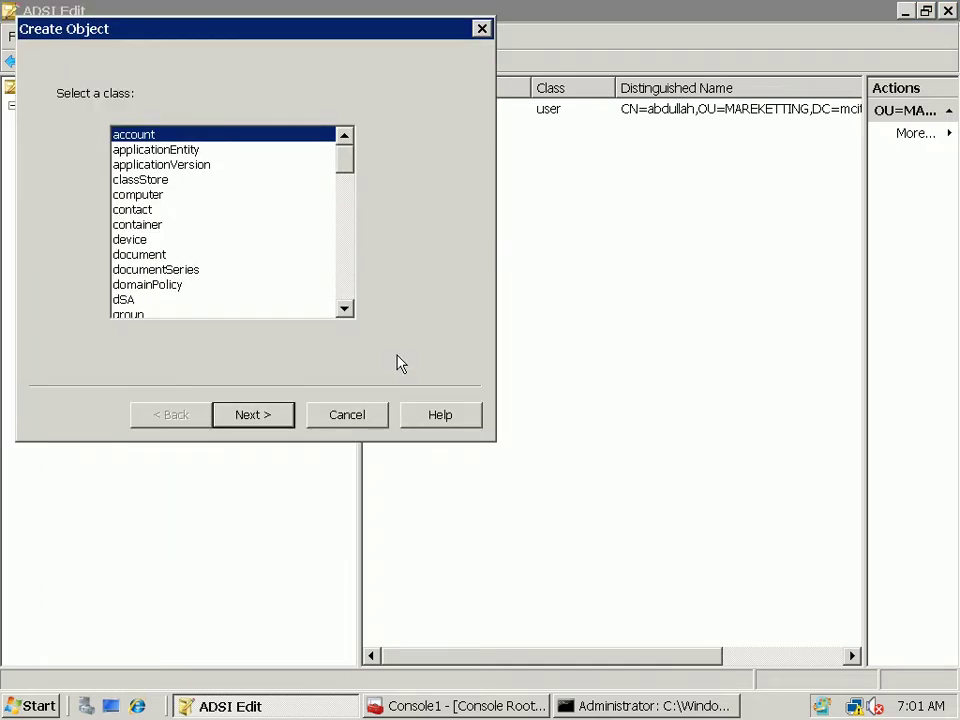
pyautogui.moveTo(345, 156); pyautogui.dragTo(345, 117)
pyautogui.click(253, 412)
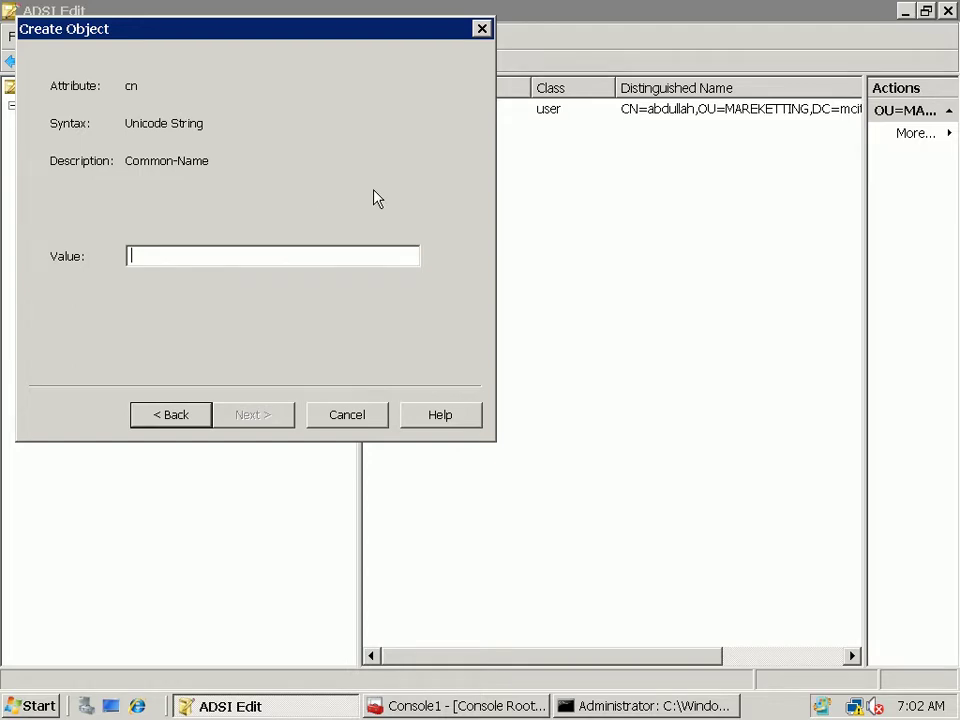
pyautogui.write('asif')
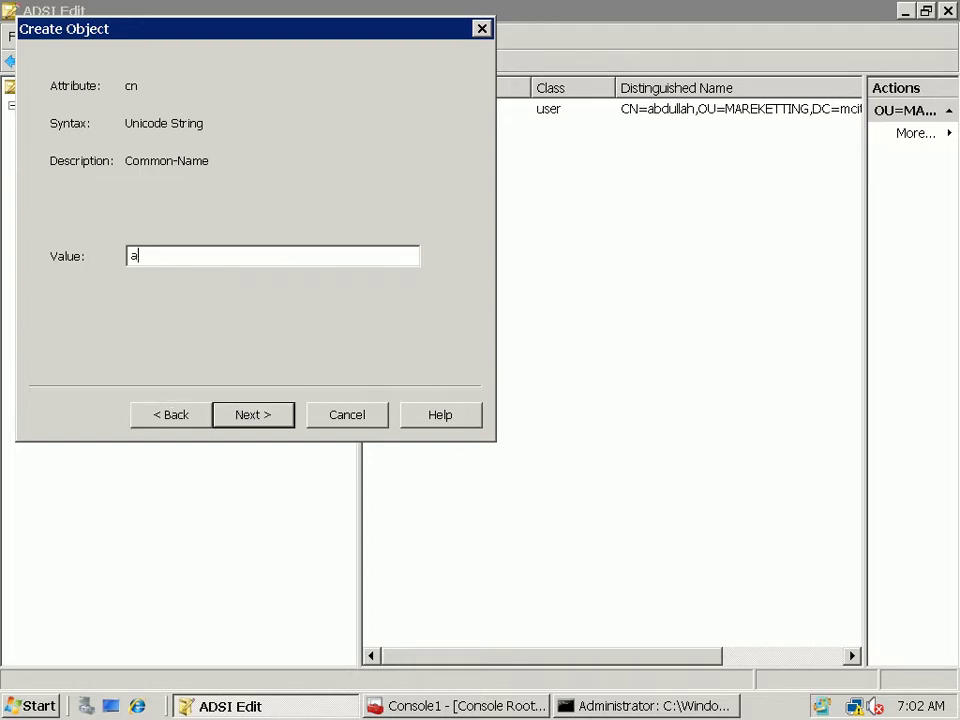
pyautogui.click(251, 419)
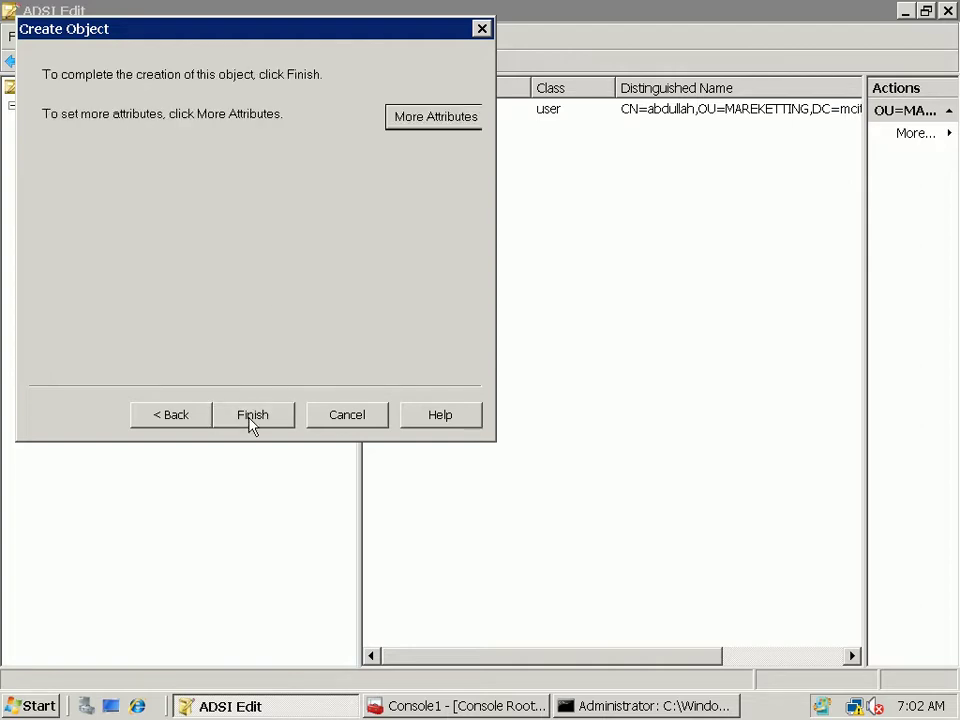
pyautogui.click(251, 418)
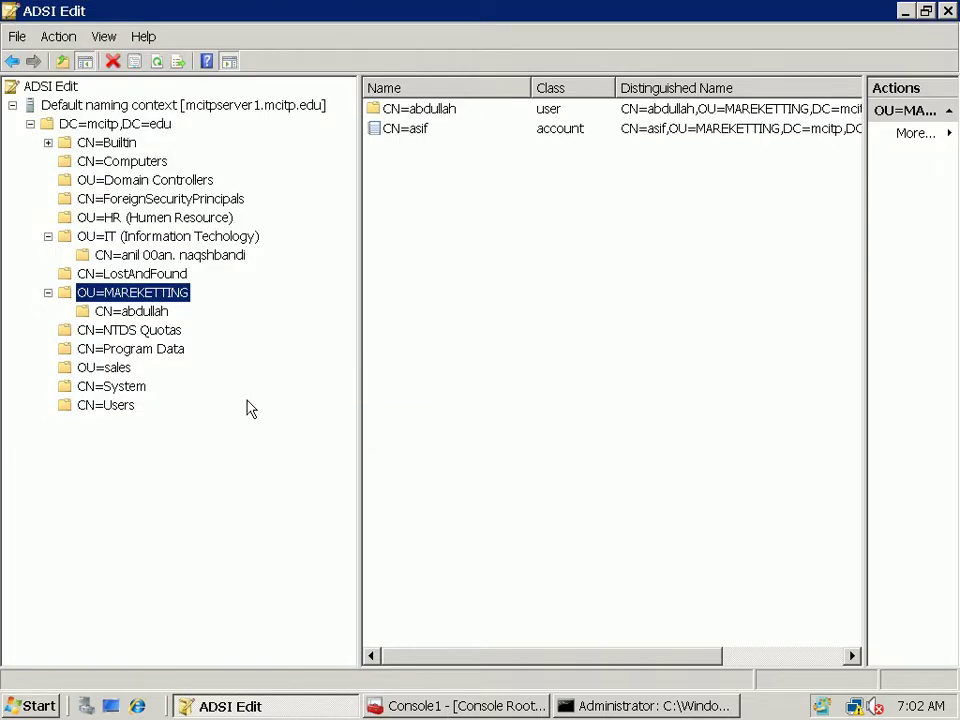
# Refresh the directory view and check the MAREKETTING user, NTDS Quotas and LostAndFound entries.
pyautogui.click(140, 312)
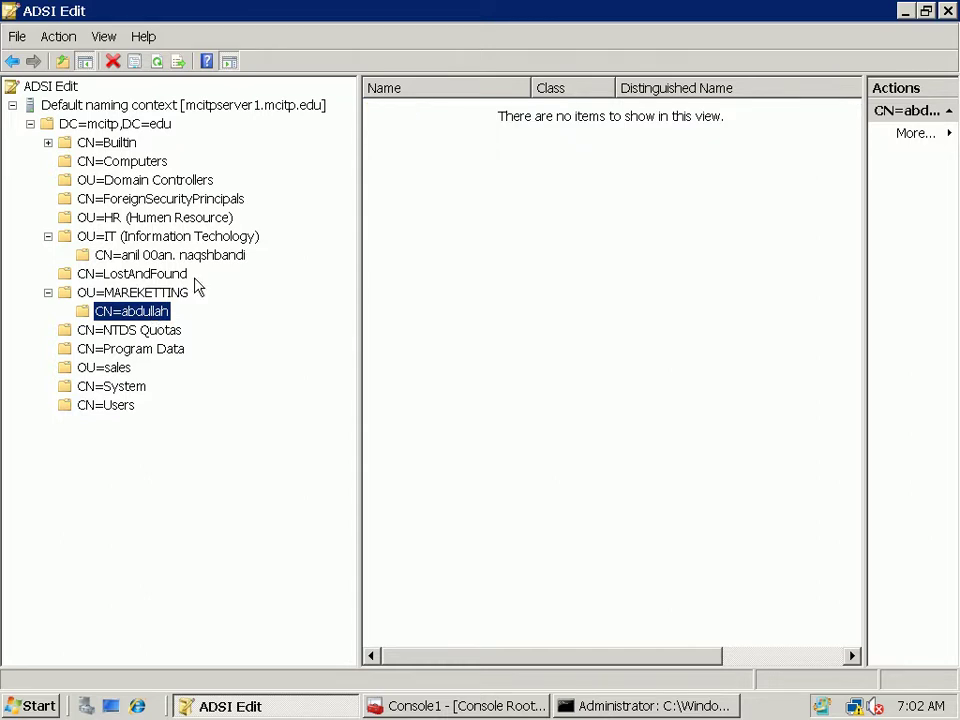
pyautogui.click(141, 329)
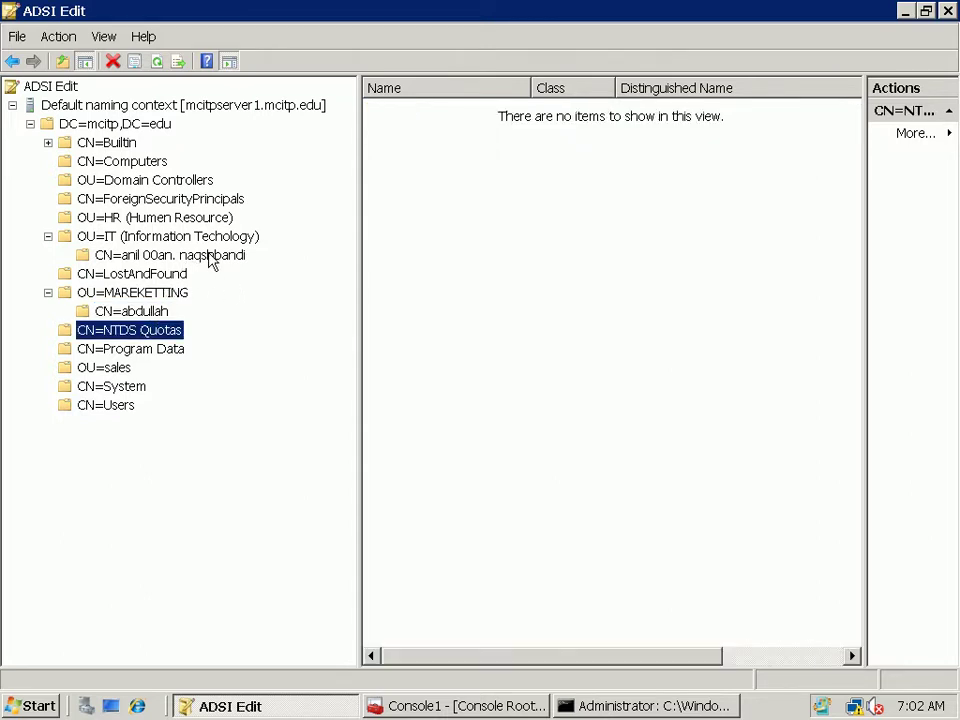
pyautogui.click(156, 62)
pyautogui.click(127, 312)
pyautogui.click(130, 276)
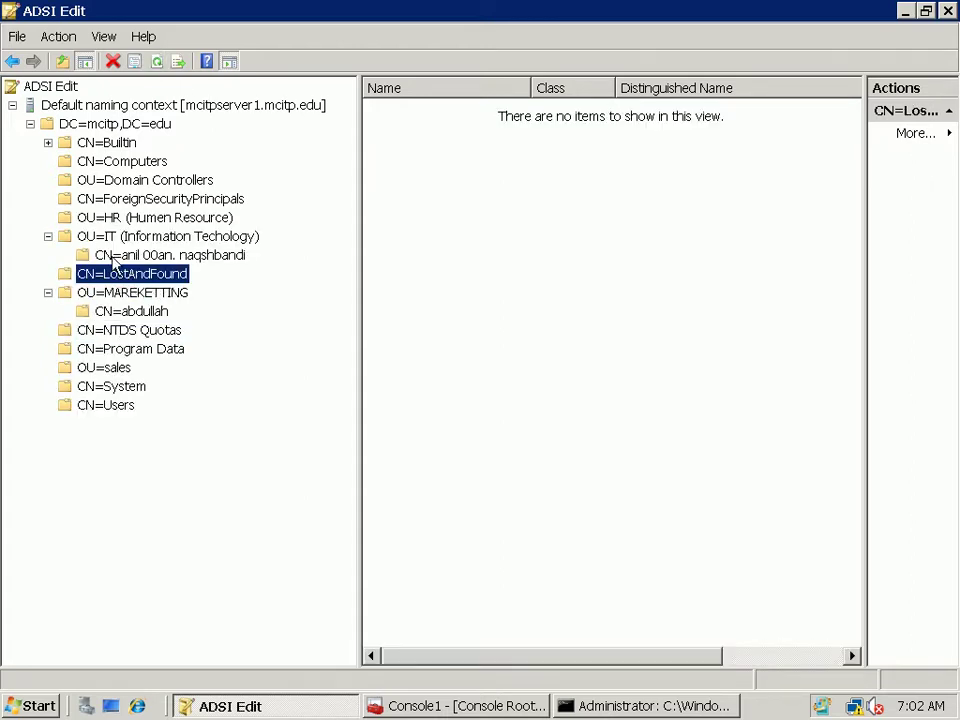
# Check the users under the IT and MAREKETTING units and select the new account object in MAREKETTING.
pyautogui.click(112, 256)
pyautogui.click(117, 296)
pyautogui.press('Down')
pyautogui.press('Down')
pyautogui.press('Up')
pyautogui.press('Up')
pyautogui.click(122, 312)
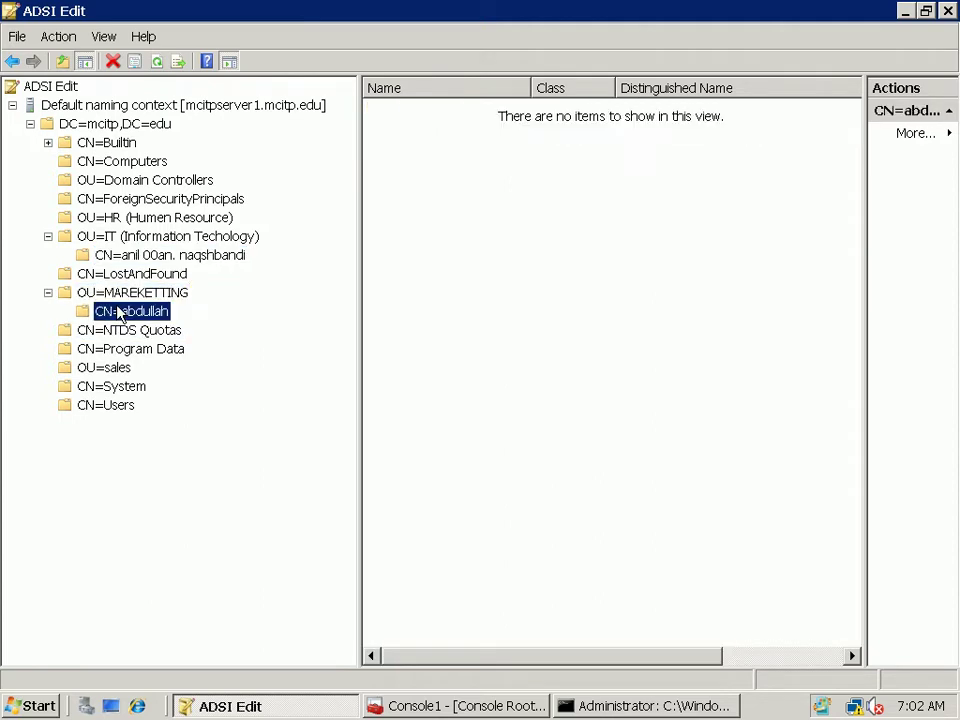
pyautogui.click(156, 294)
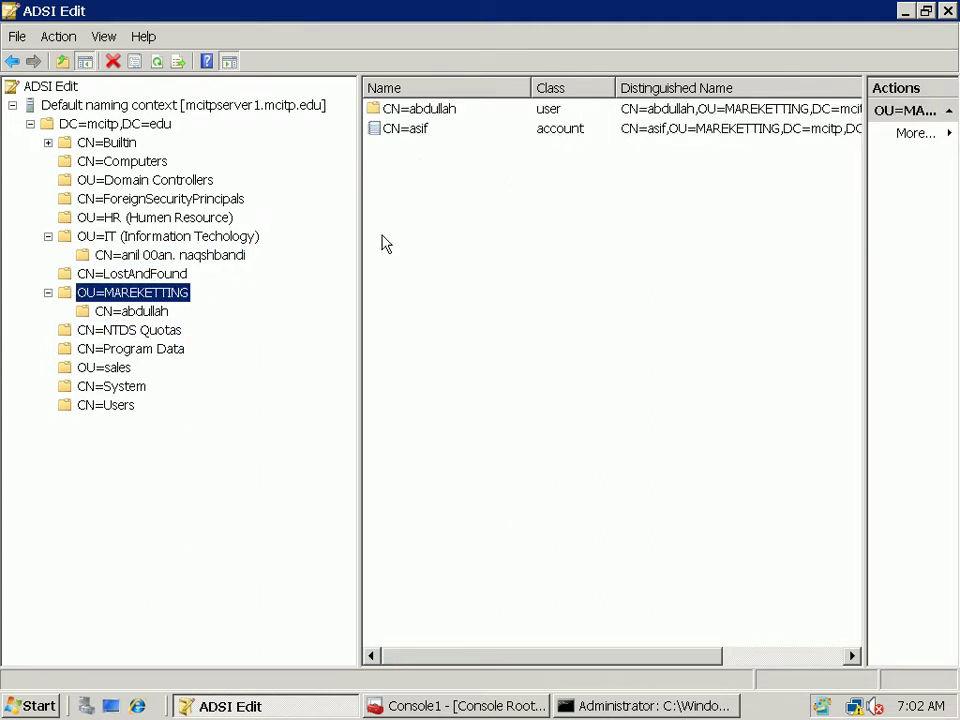
pyautogui.click(415, 133)
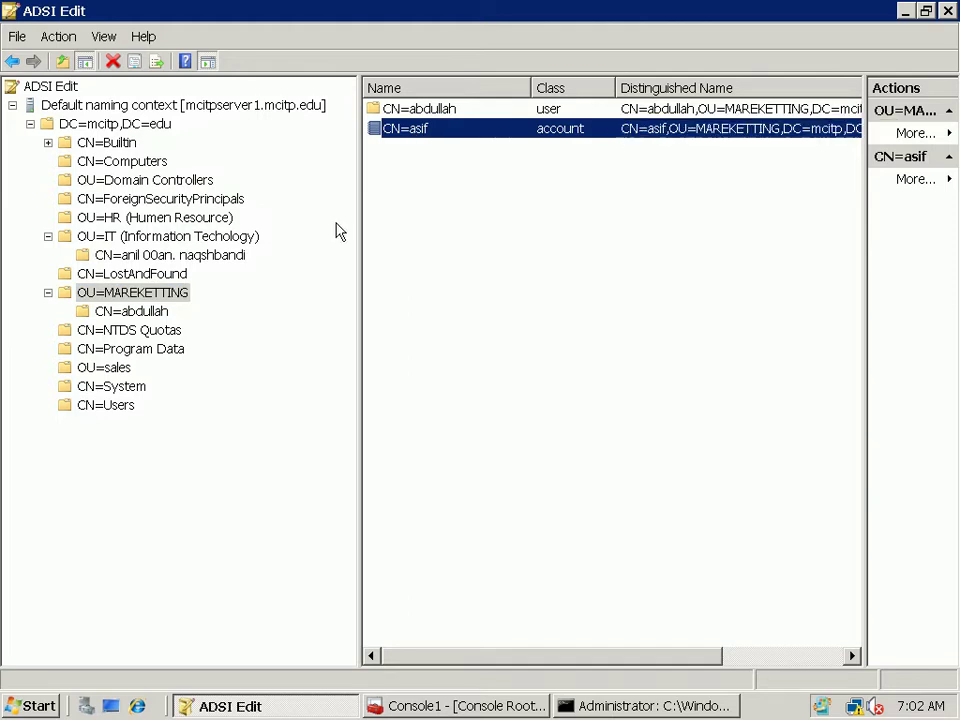
# Start creating a new object in the MAREKETTING organizational unit and choose the class user for it.
pyautogui.click(130, 298)
pyautogui.rightClick(130, 298)
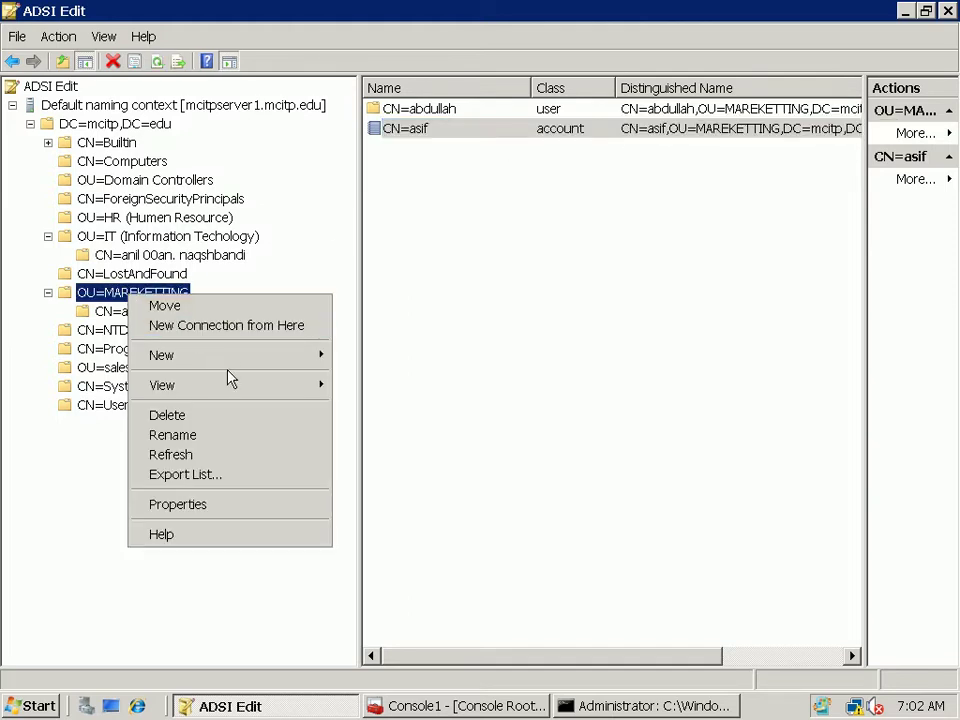
pyautogui.click(398, 355)
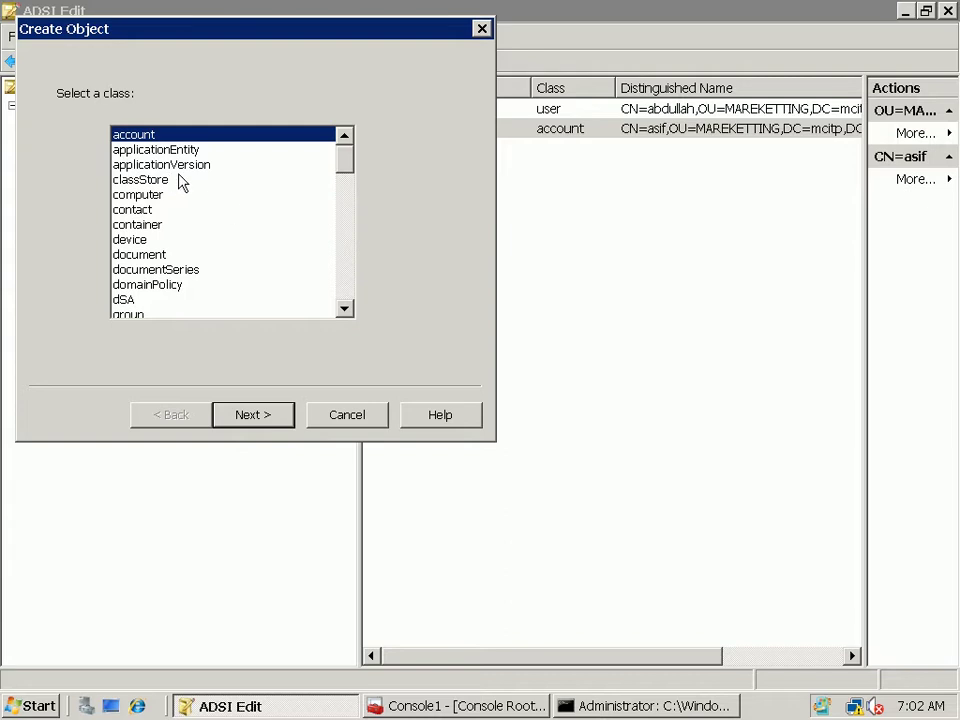
pyautogui.moveTo(344, 176); pyautogui.dragTo(349, 300)
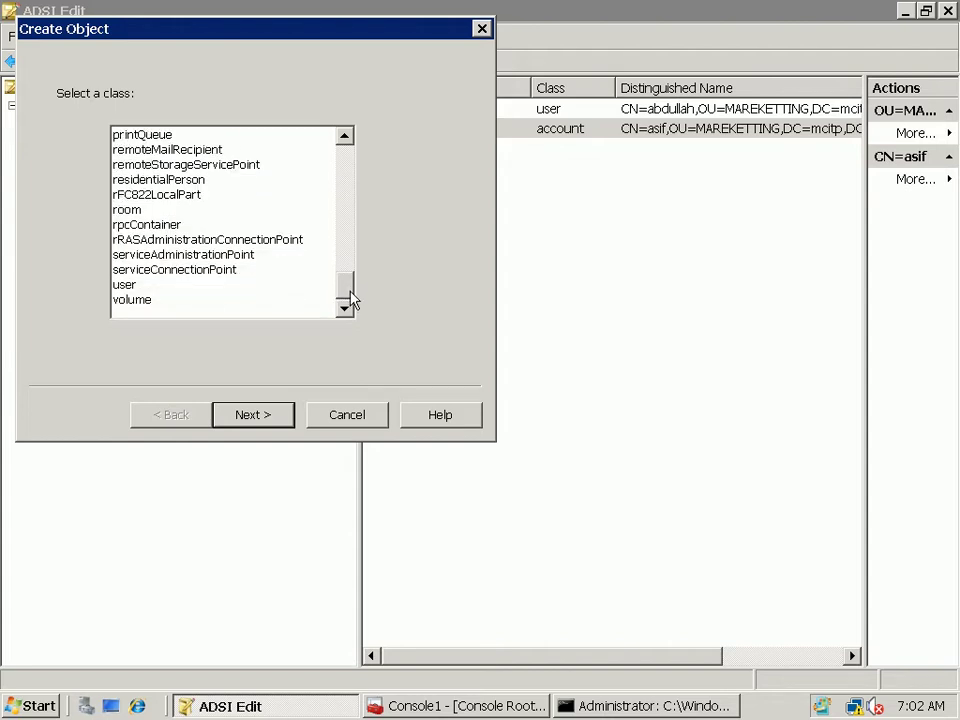
pyautogui.click(137, 286)
pyautogui.click(270, 422)
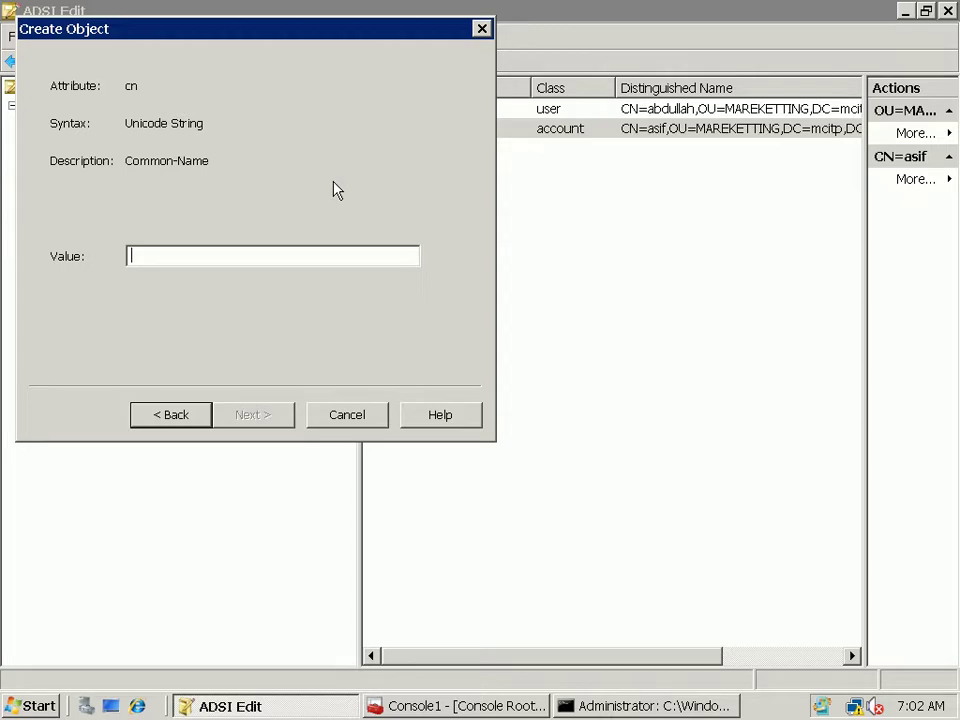
# Enter the person's name as both cn and sAMAccountName, finish creating the user object, and select its new entry under MAREKETTING.
pyautogui.write('lala')
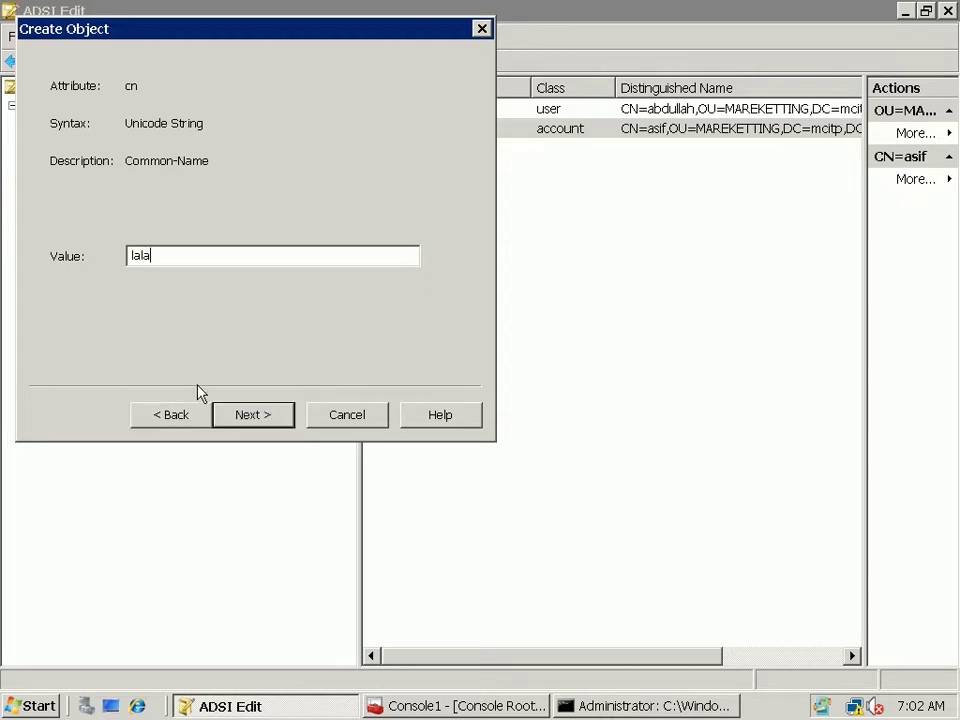
pyautogui.click(257, 424)
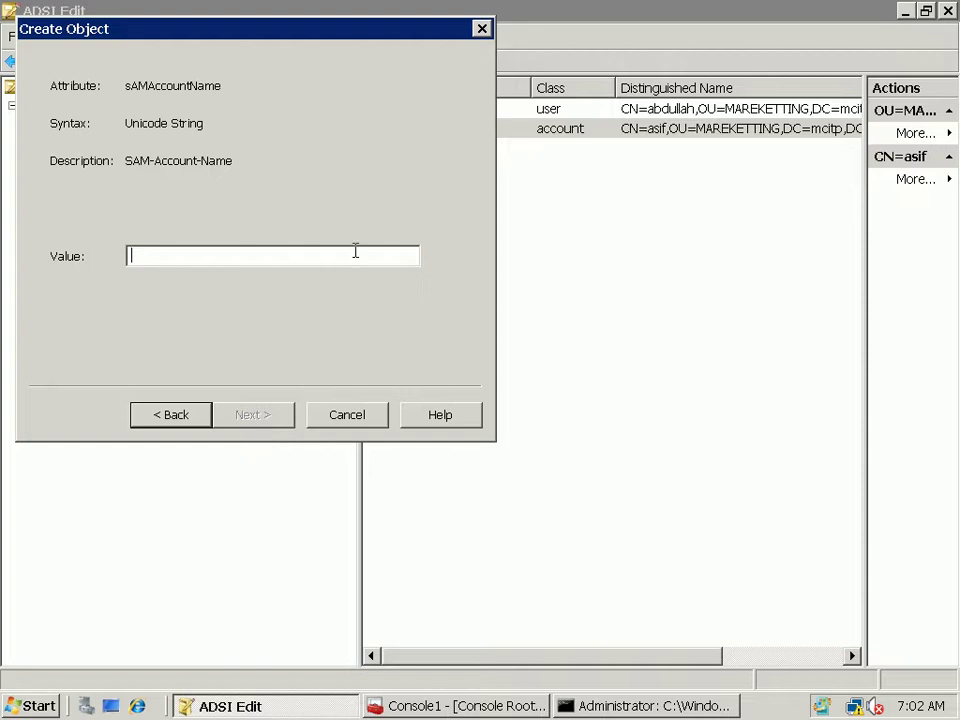
pyautogui.click(197, 418)
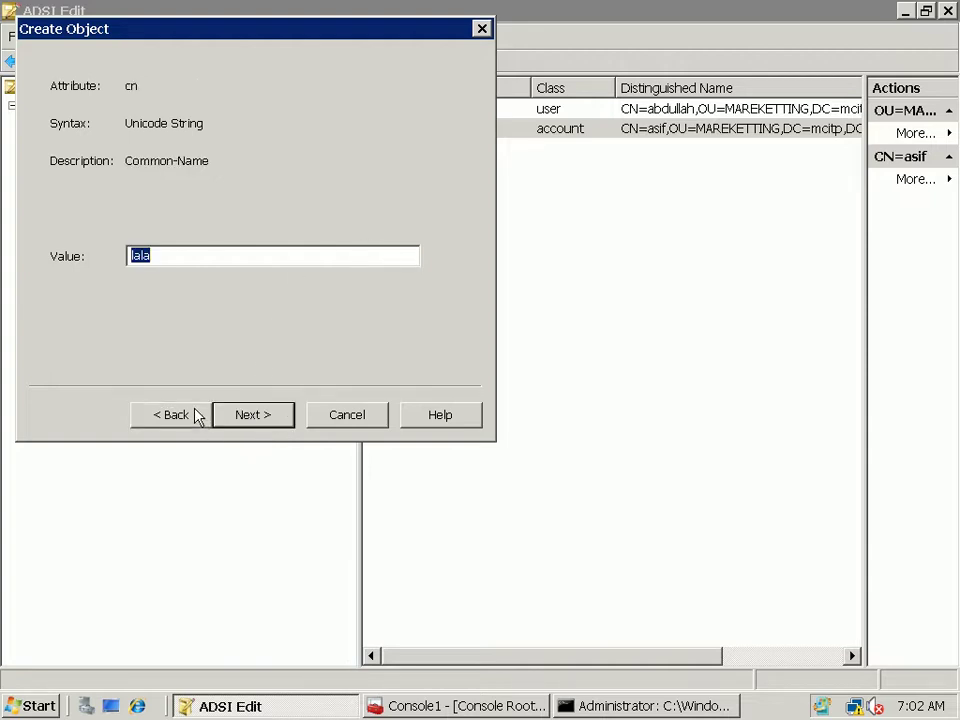
pyautogui.click(266, 414)
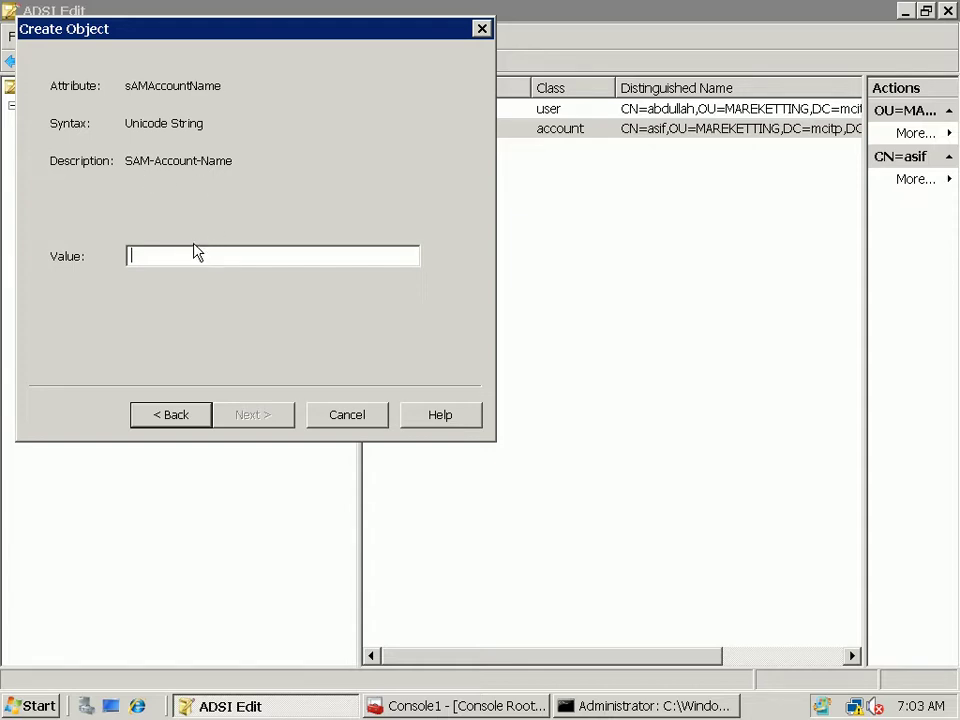
pyautogui.write('lala')
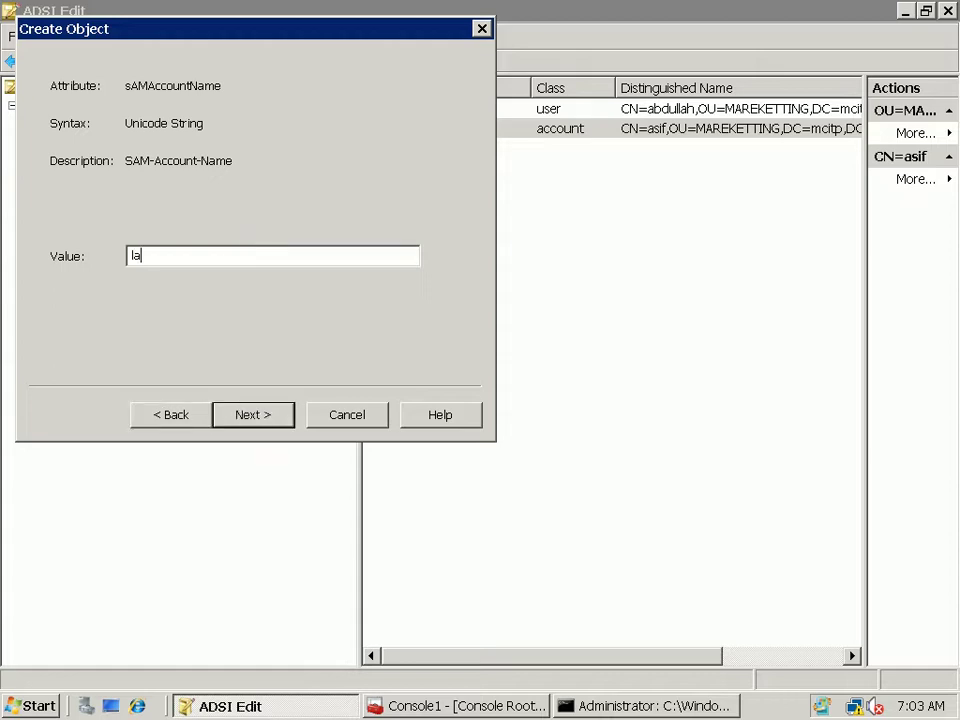
pyautogui.click(252, 414)
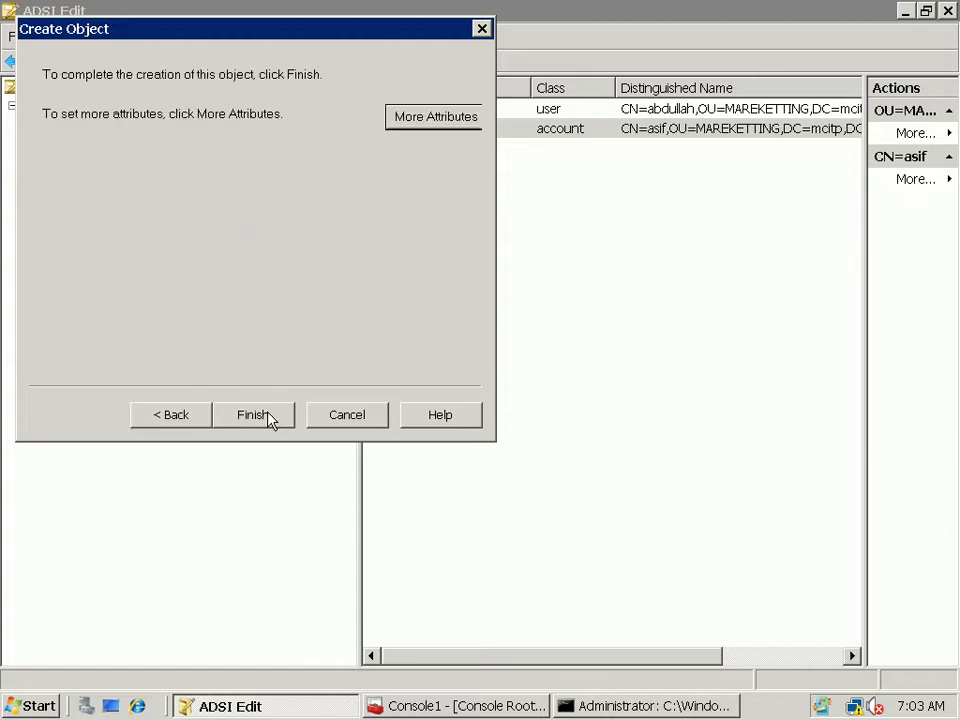
pyautogui.click(253, 414)
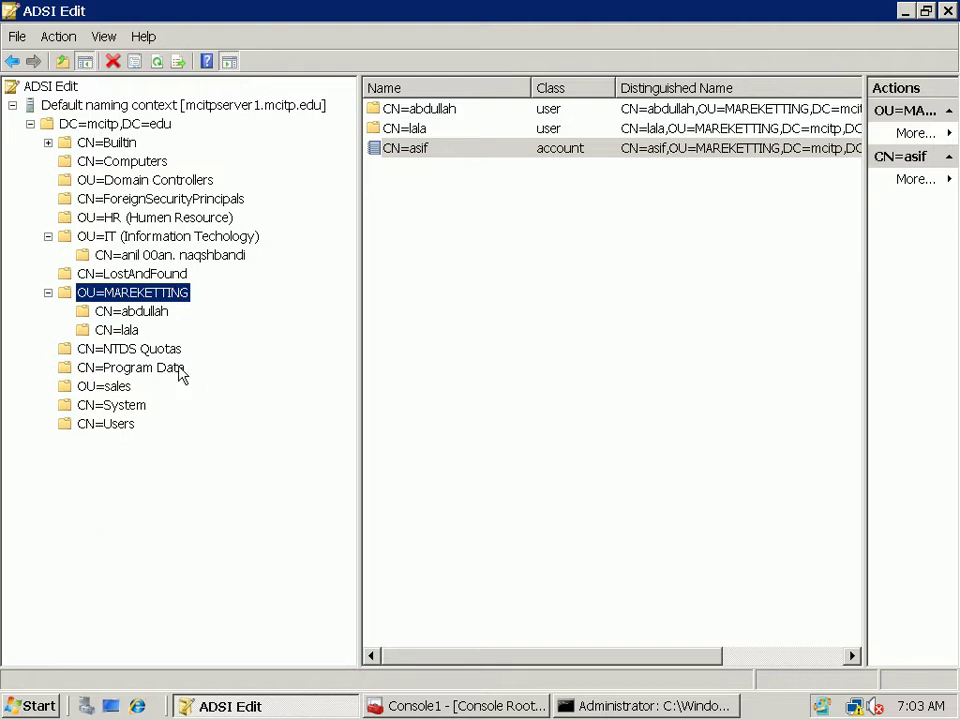
pyautogui.click(120, 330)
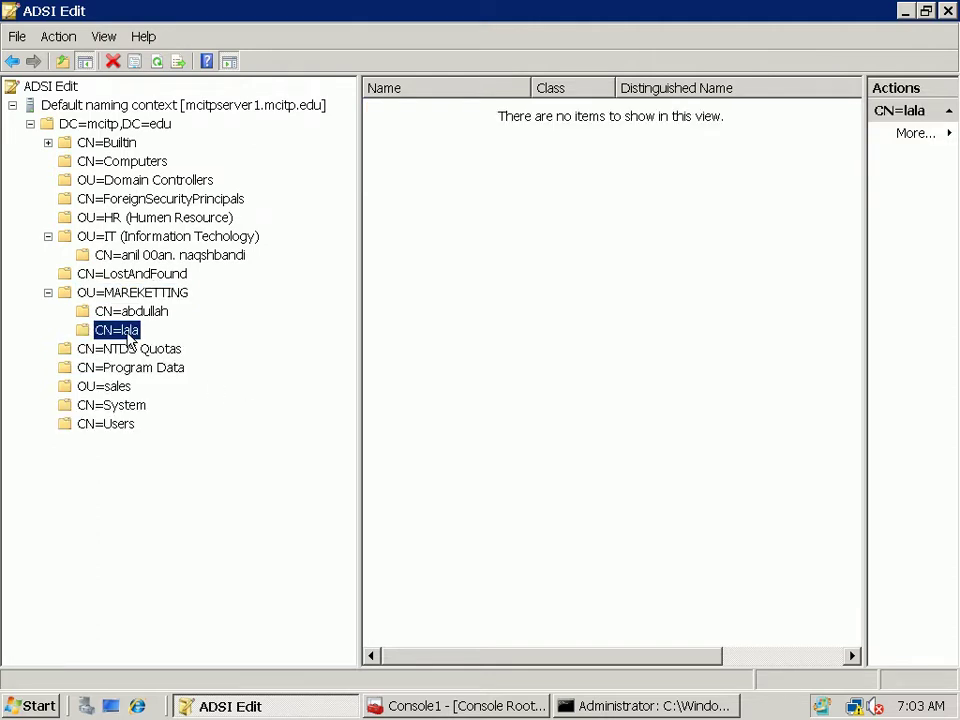
# Close ADSI Edit and minimize the Active Directory Schema console and the 10.0.0.1 remote session.
pyautogui.click(948, 10)
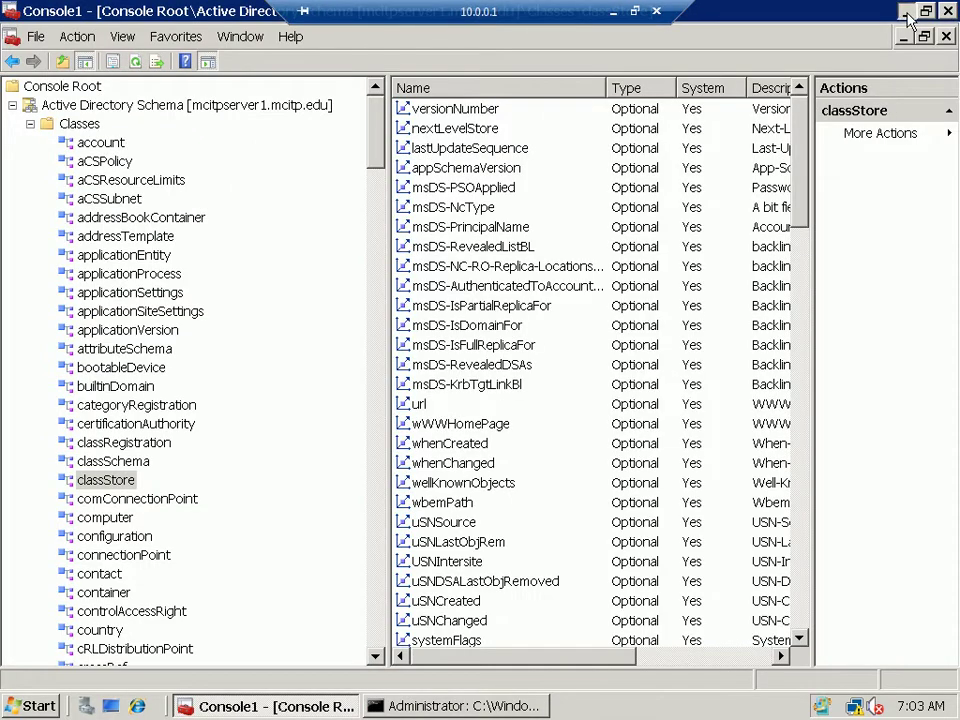
pyautogui.click(905, 12)
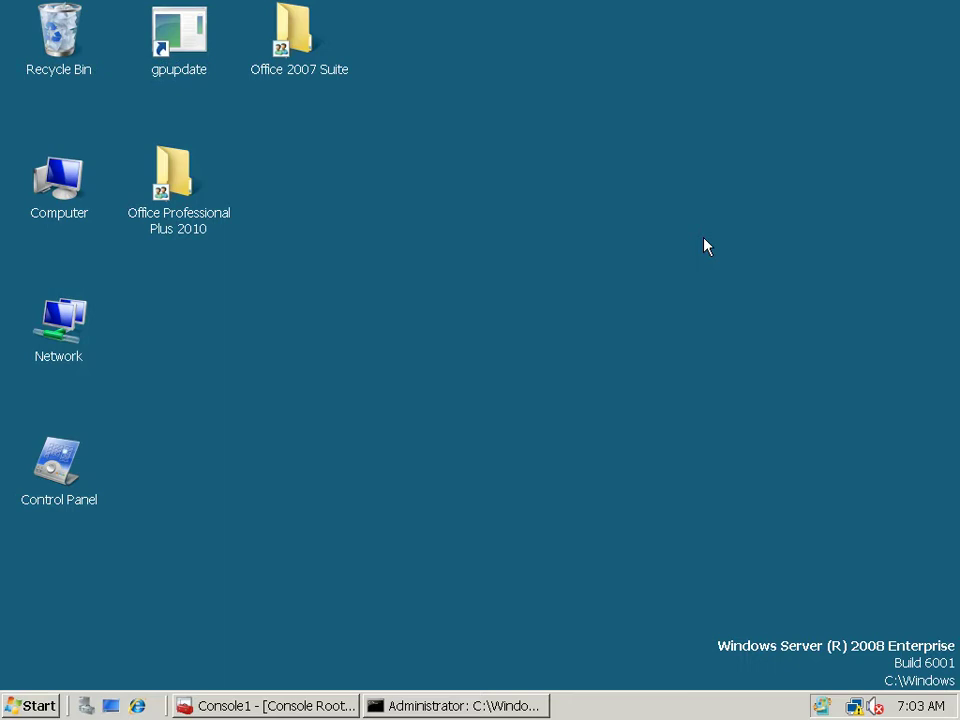
pyautogui.moveTo(536, 11)
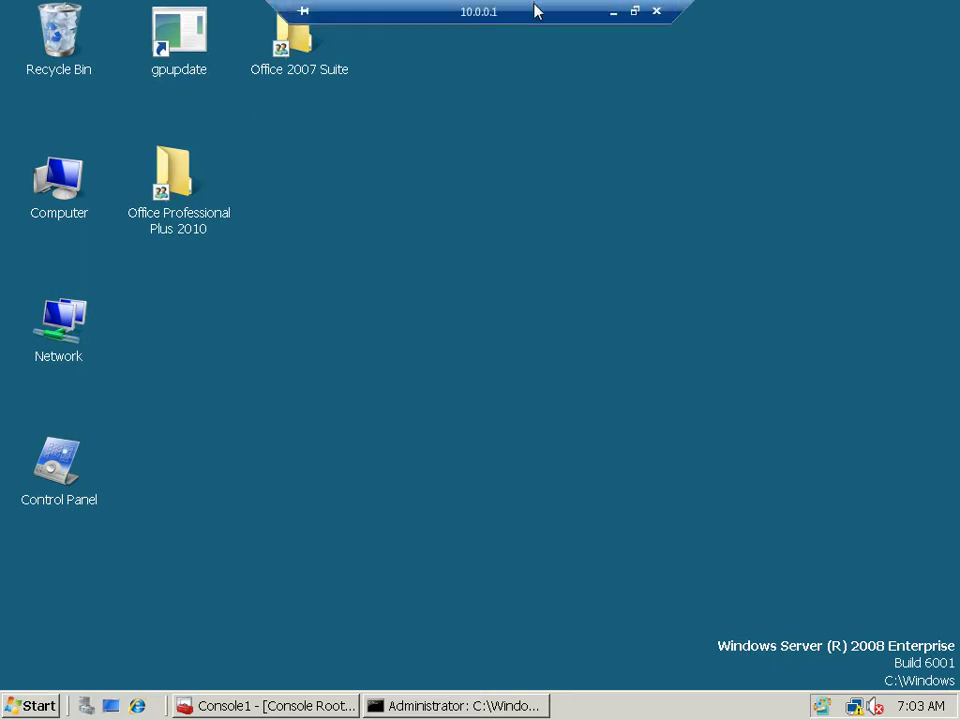
pyautogui.click(619, 13)
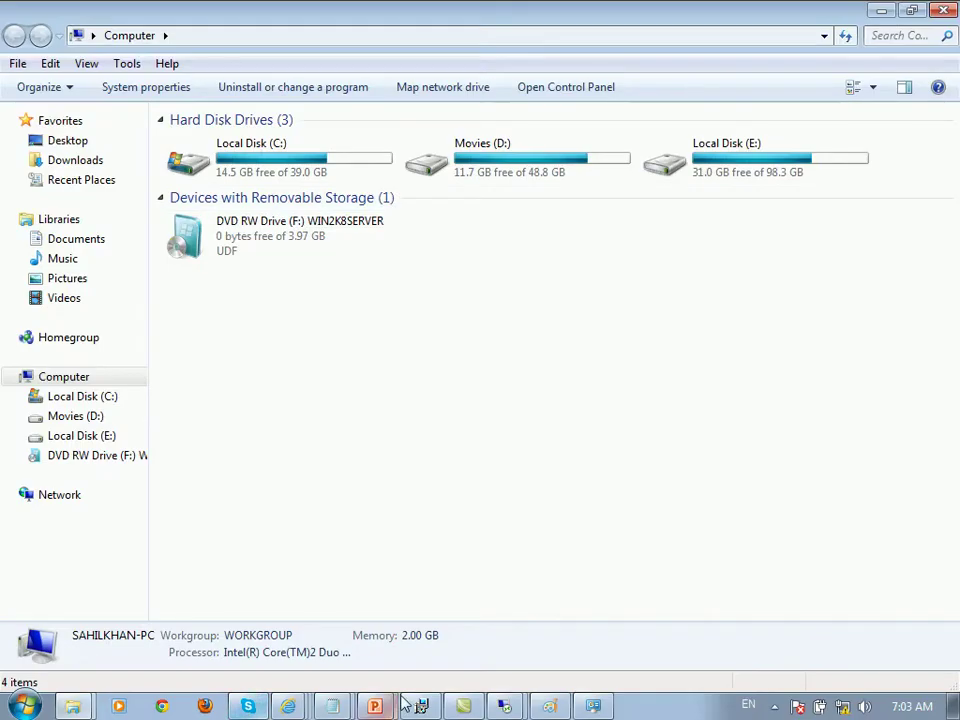
# Switch to PowerPoint with the MCITP 70-640 Active Directory presentation and resume its slide show.
pyautogui.moveTo(372, 705)
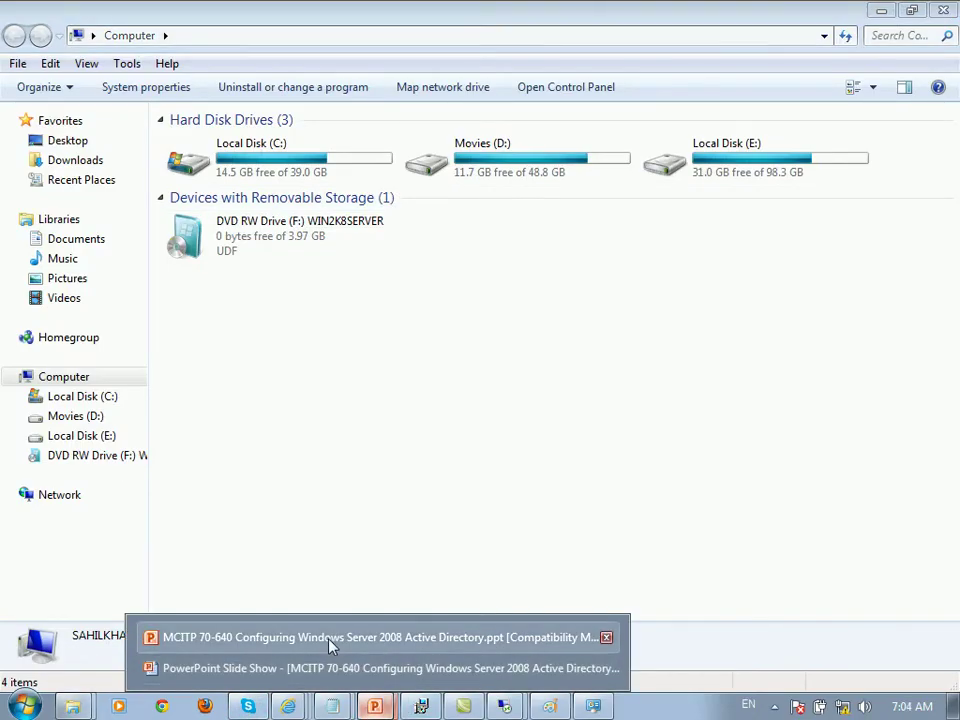
pyautogui.click(329, 637)
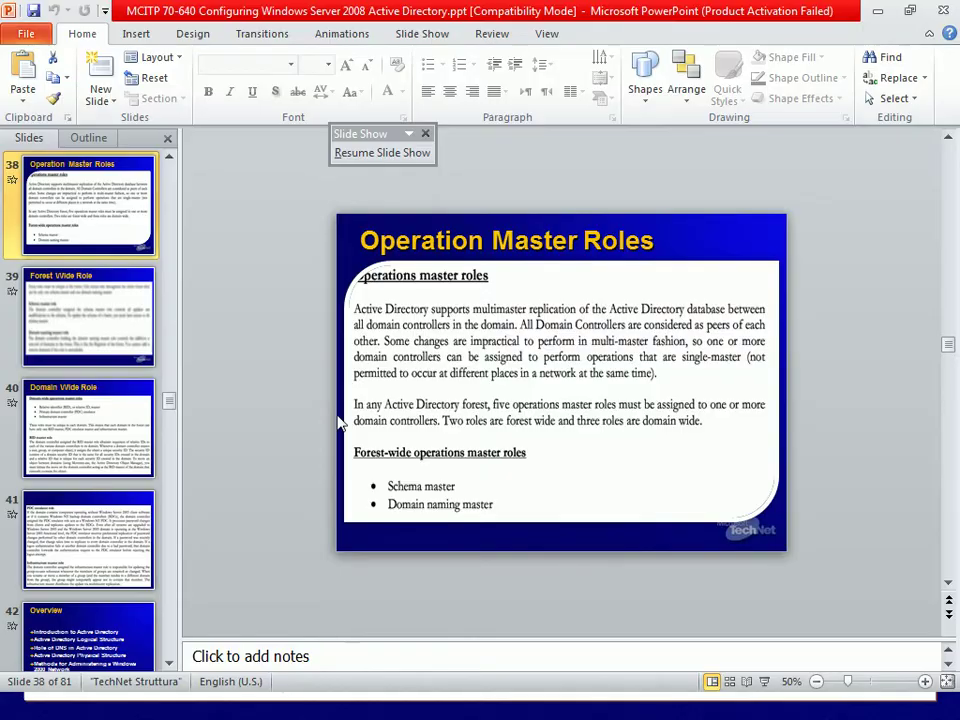
pyautogui.click(365, 152)
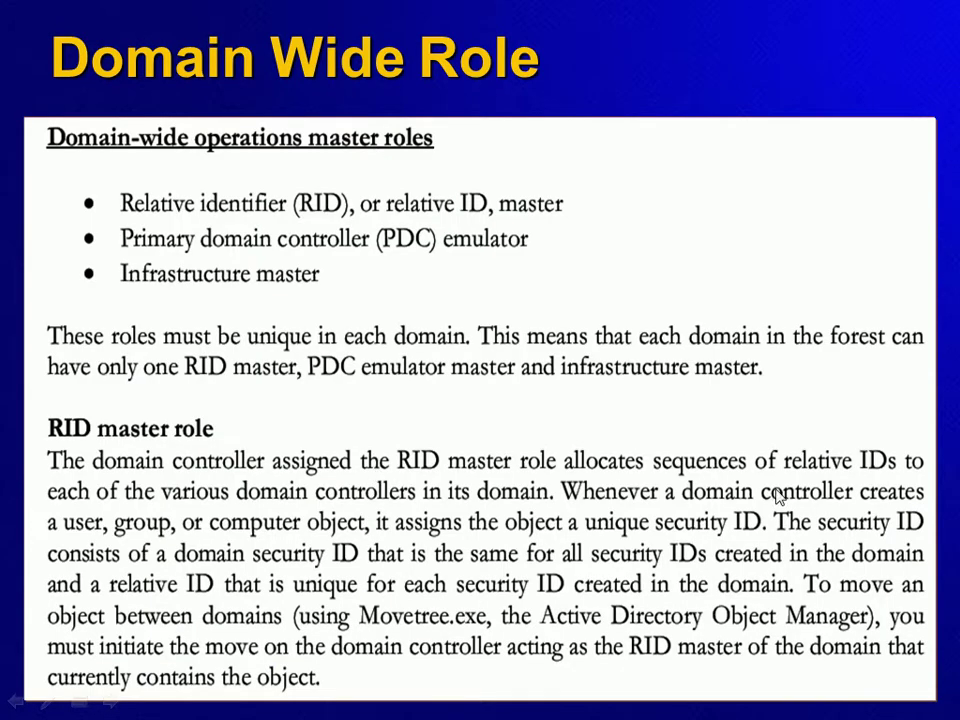
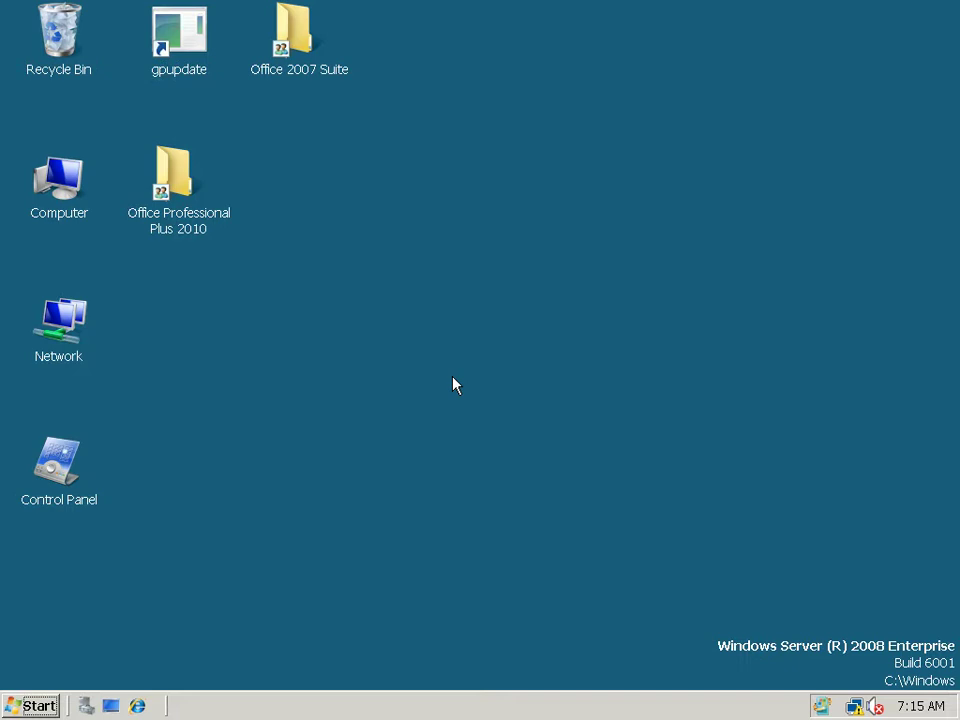
# Open Active Directory Users and Computers on the server and maximize its window.
pyautogui.click(22, 705)
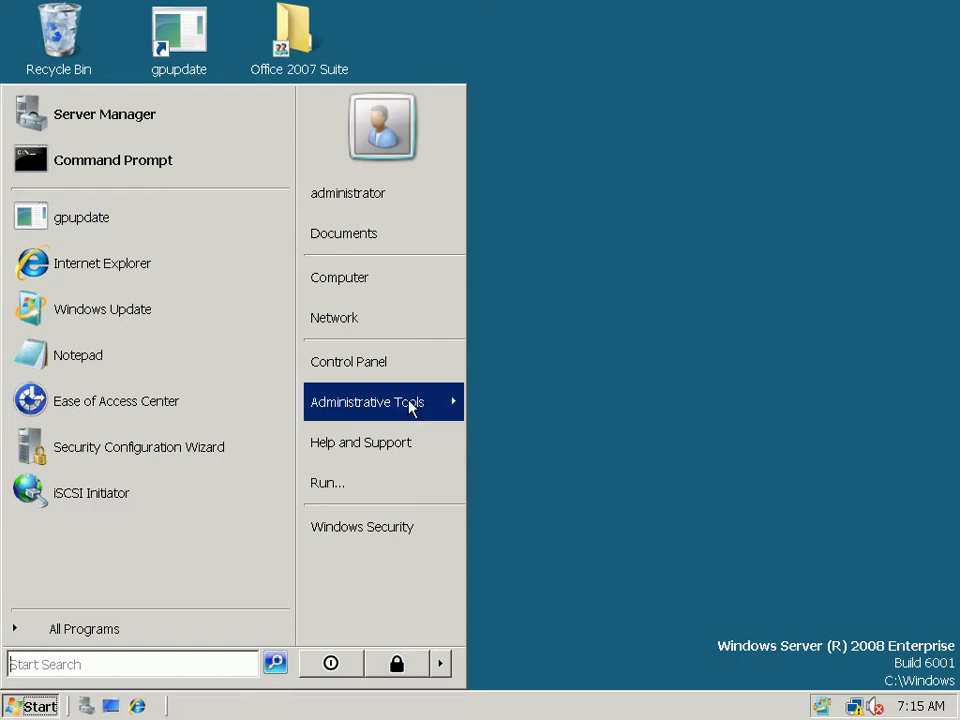
pyautogui.moveTo(414, 399)
pyautogui.click(665, 259)
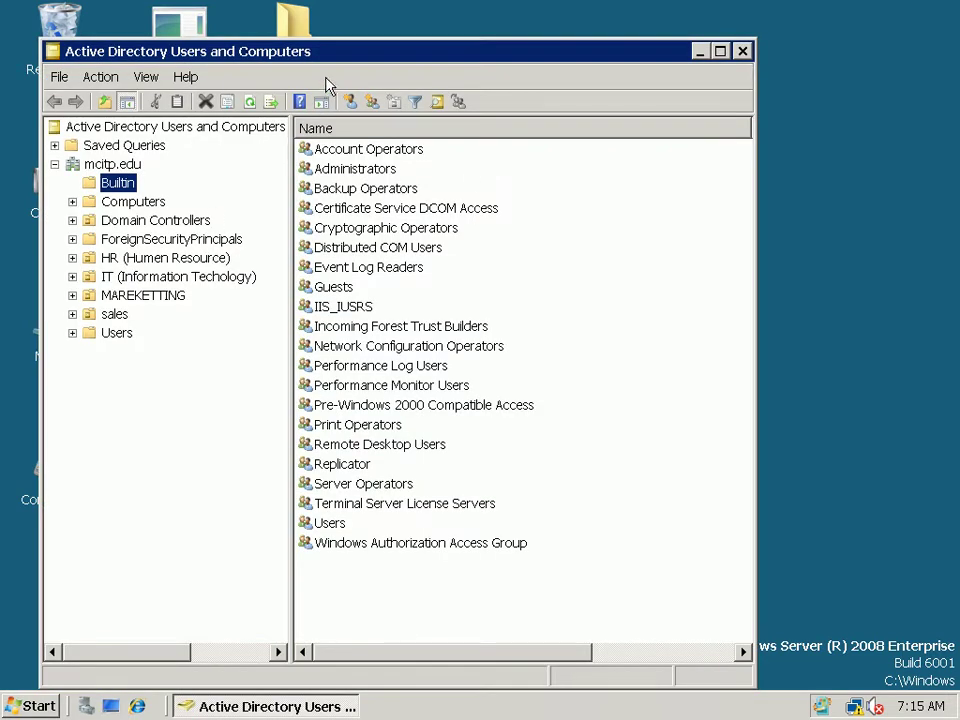
pyautogui.doubleClick(268, 50)
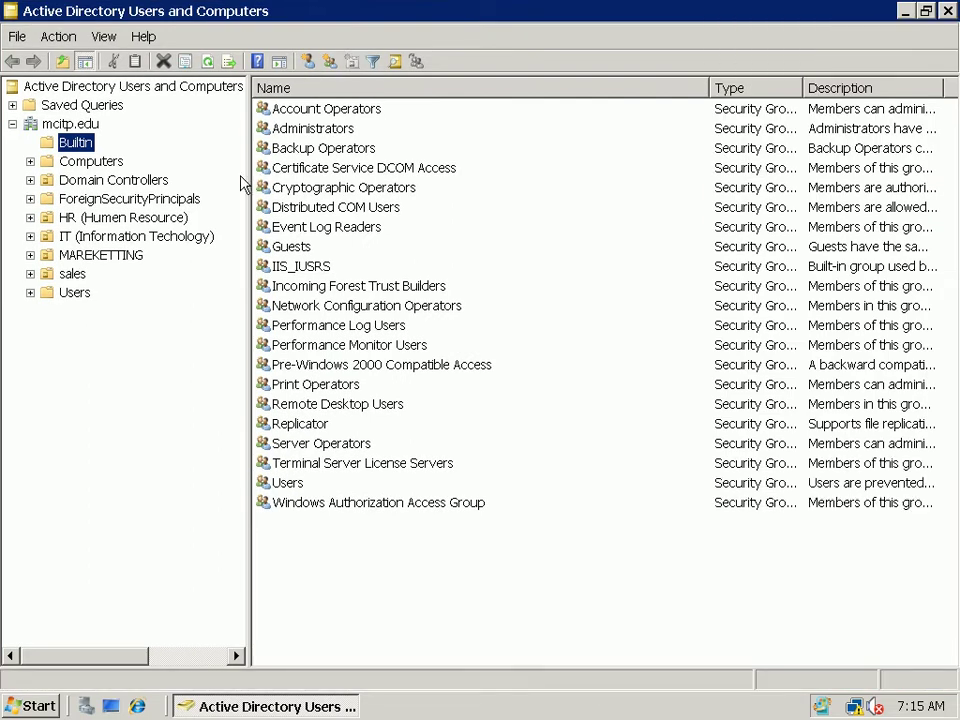
# Compare the commands available for the mcitp.edu domain and the console root, and open the domain's Operations Masters dialog.
pyautogui.click(76, 126)
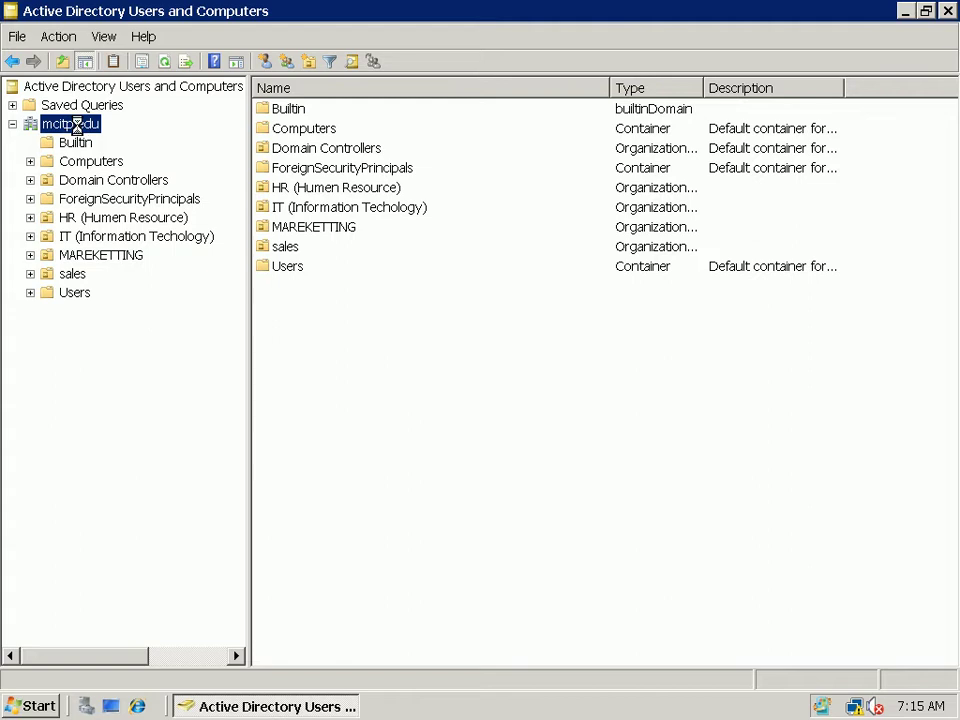
pyautogui.rightClick(78, 129)
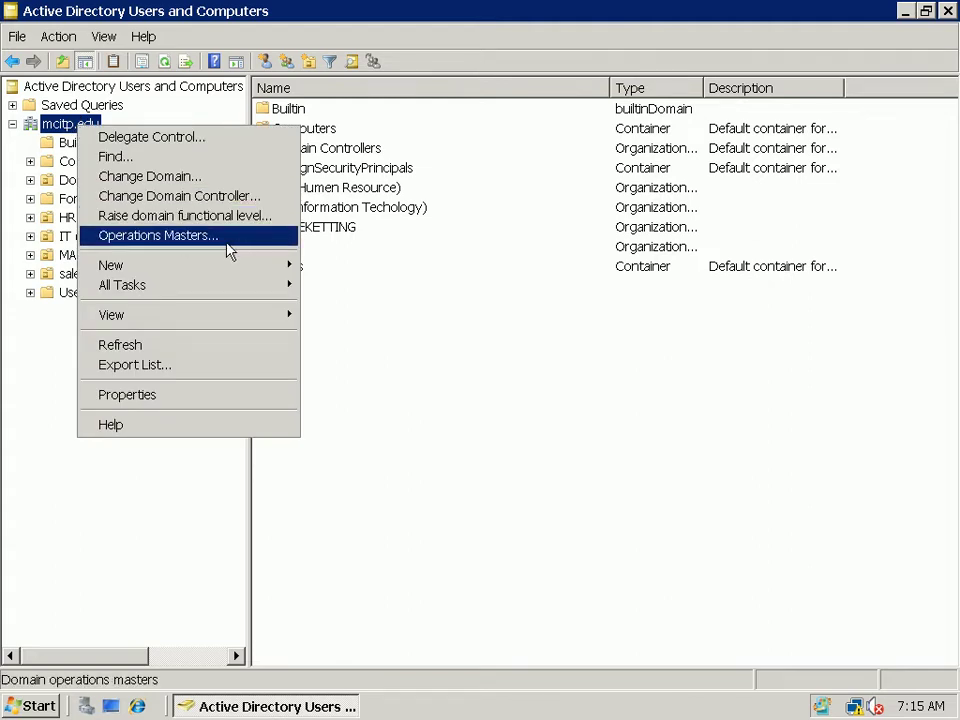
pyautogui.click(139, 90)
pyautogui.rightClick(145, 92)
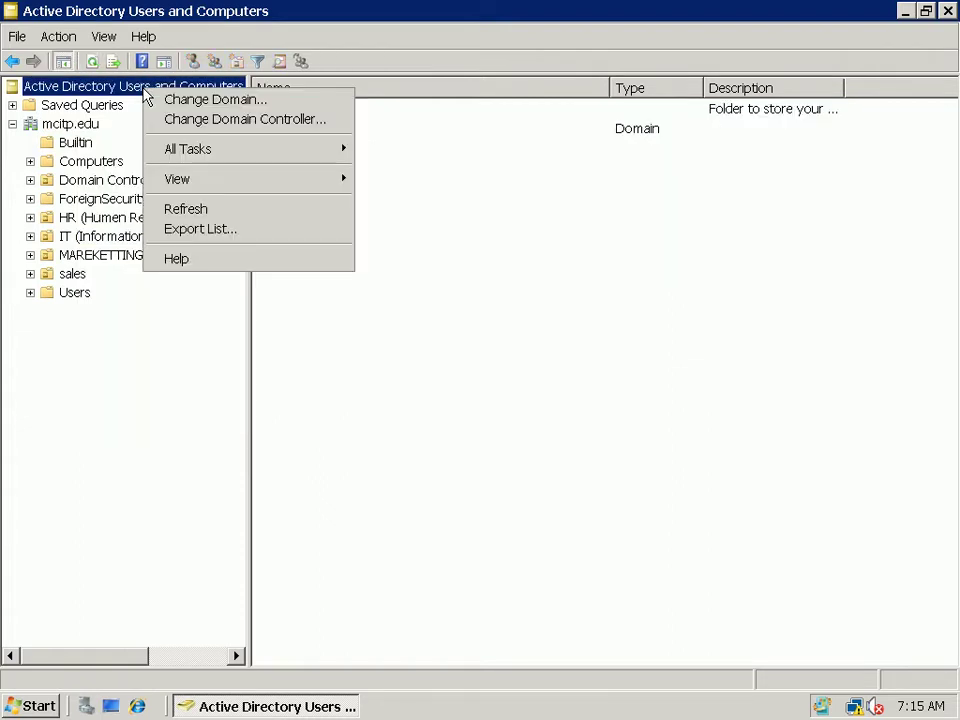
pyautogui.click(91, 127)
pyautogui.rightClick(90, 126)
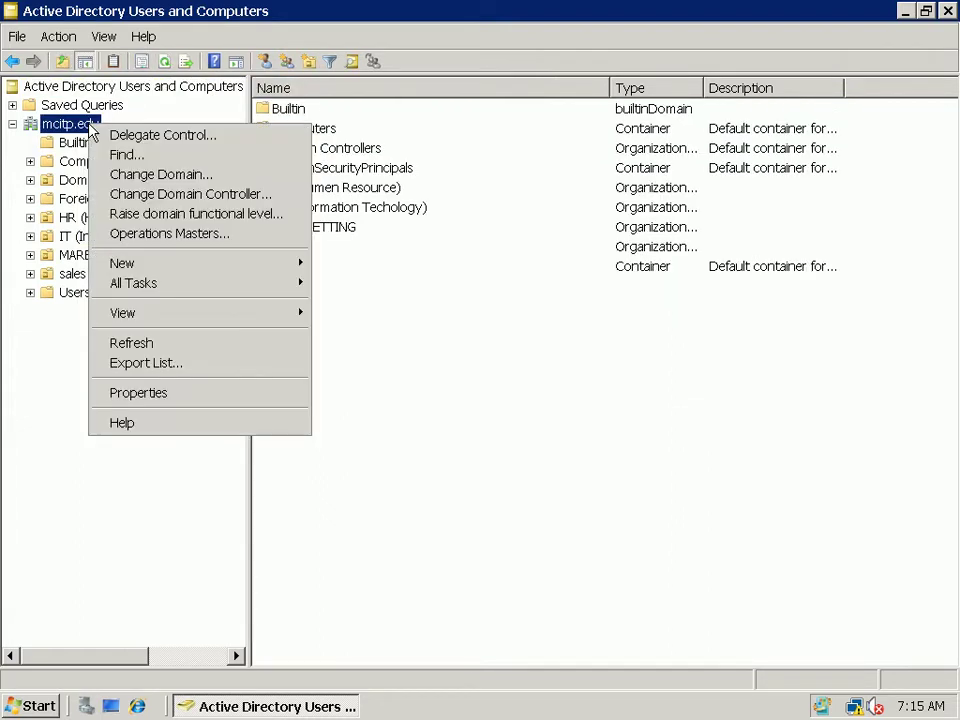
pyautogui.click(170, 236)
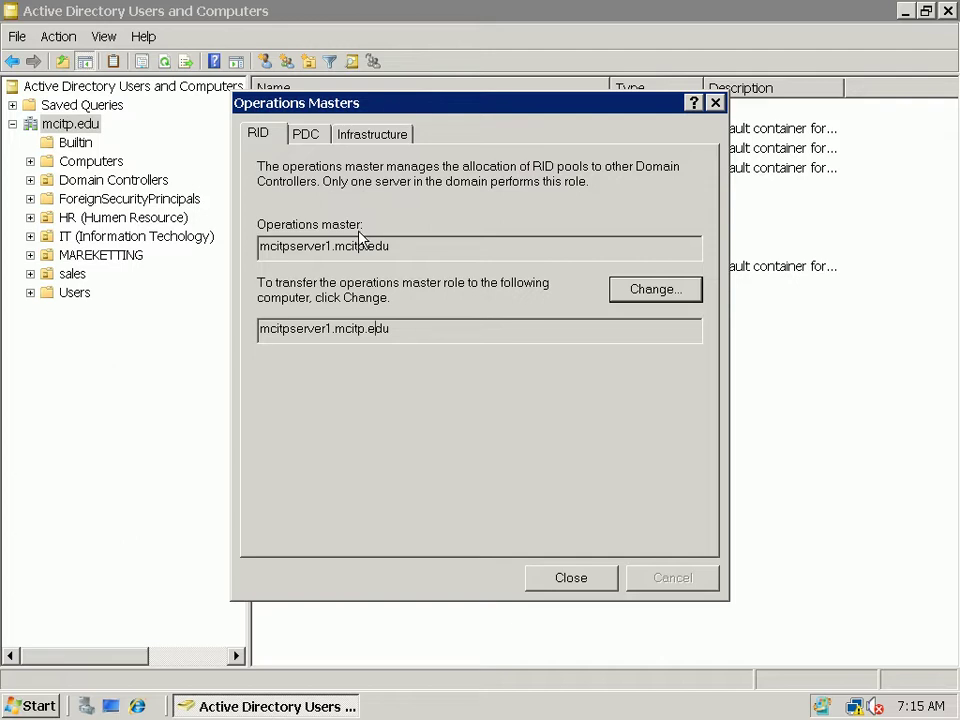
# Review the RID, PDC and Infrastructure operations masters of the domain, trying the RID role transfer before closing the dialog.
pyautogui.click(313, 139)
pyautogui.click(369, 138)
pyautogui.click(309, 135)
pyautogui.click(275, 134)
pyautogui.click(636, 296)
pyautogui.click(699, 433)
pyautogui.click(305, 134)
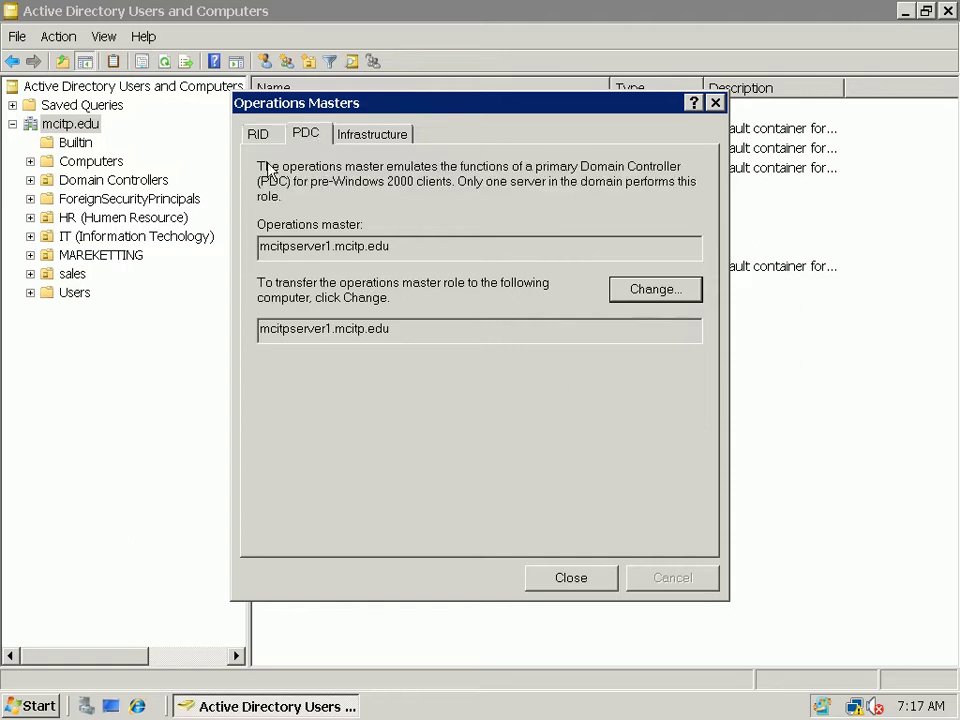
pyautogui.click(258, 133)
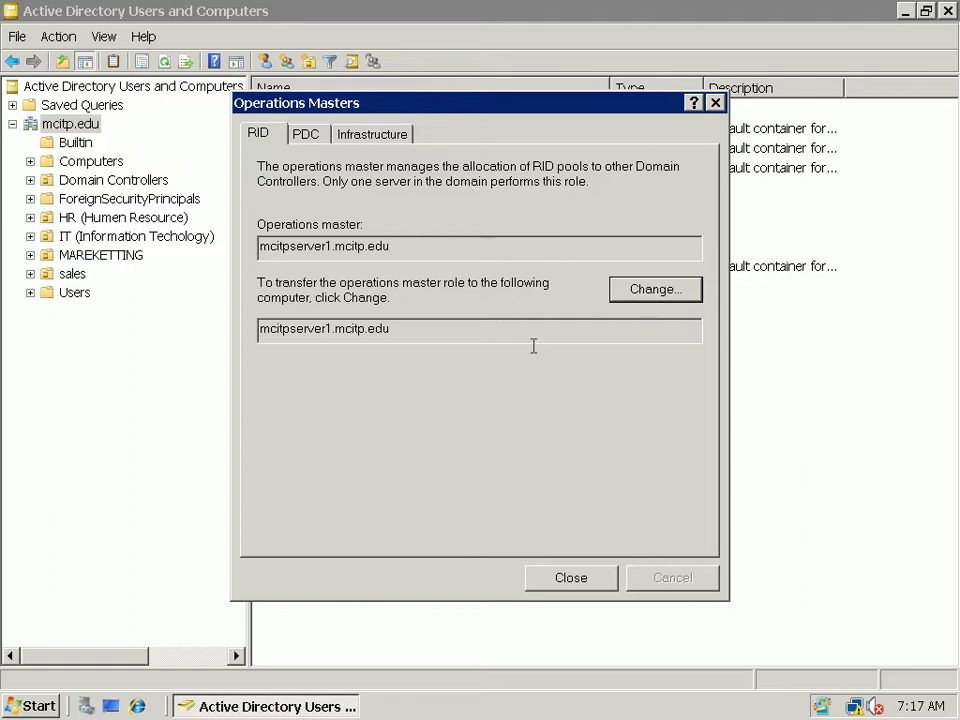
pyautogui.click(609, 585)
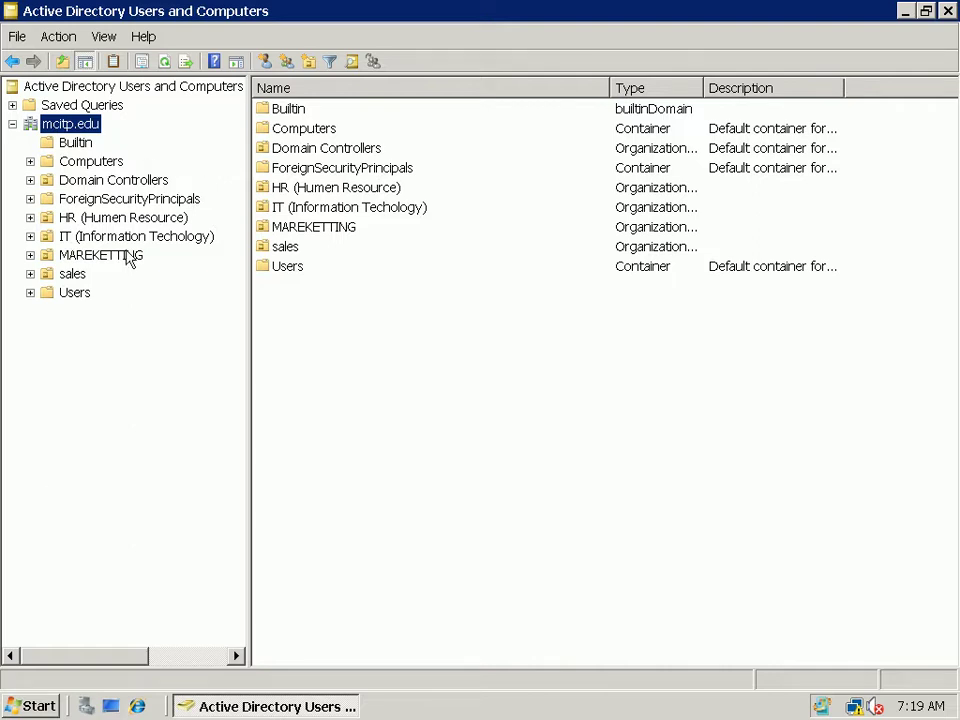
# Open Active Directory Domains and Trusts from the server's administrative tools.
pyautogui.click(45, 710)
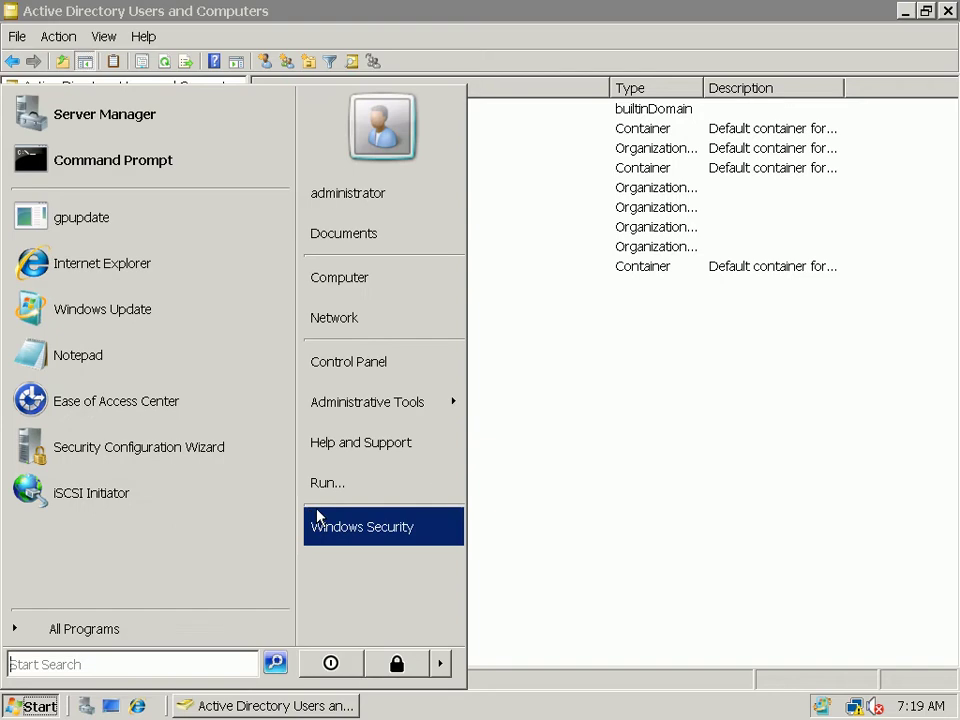
pyautogui.moveTo(393, 418)
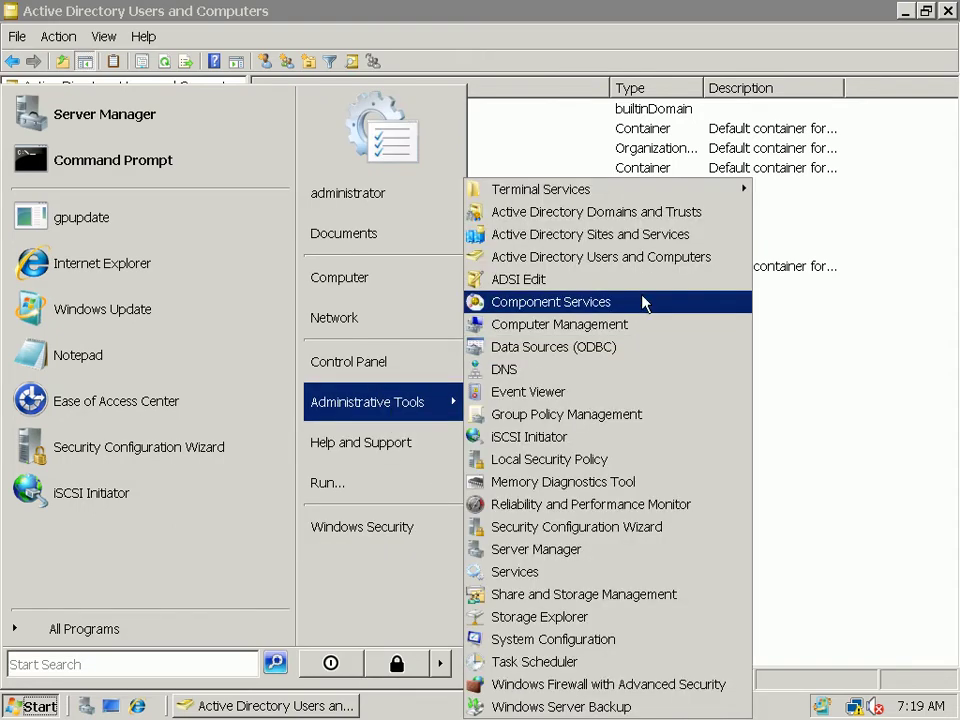
pyautogui.click(641, 214)
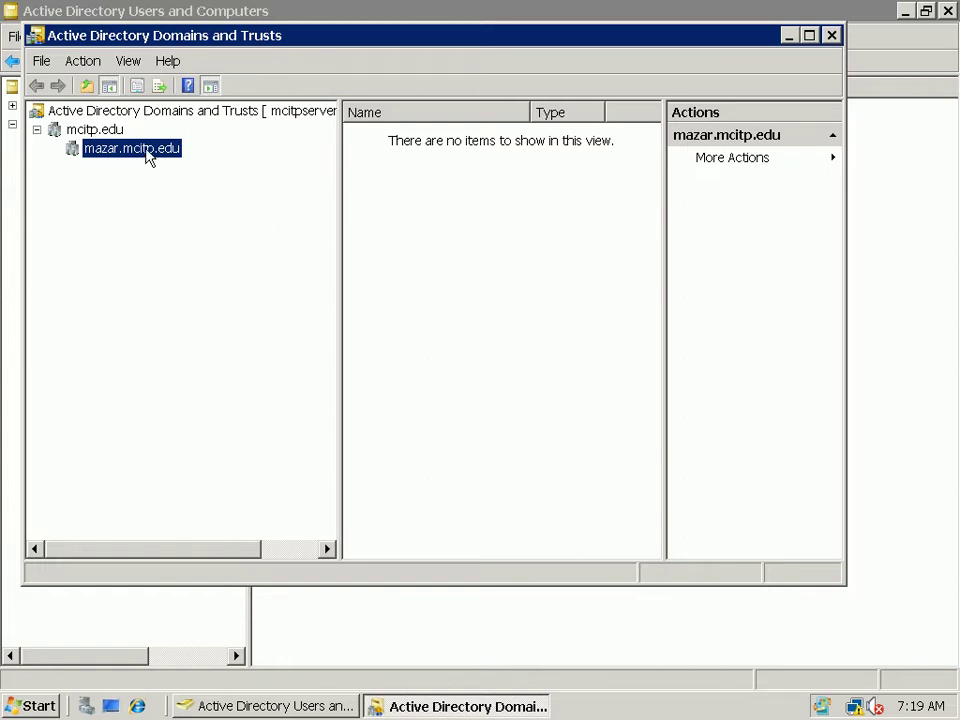
# Open the Operations Master dialog of the Domains and Trusts root, inspect the domain naming master and transfer target, and close it.
pyautogui.click(113, 133)
pyautogui.click(135, 114)
pyautogui.rightClick(137, 116)
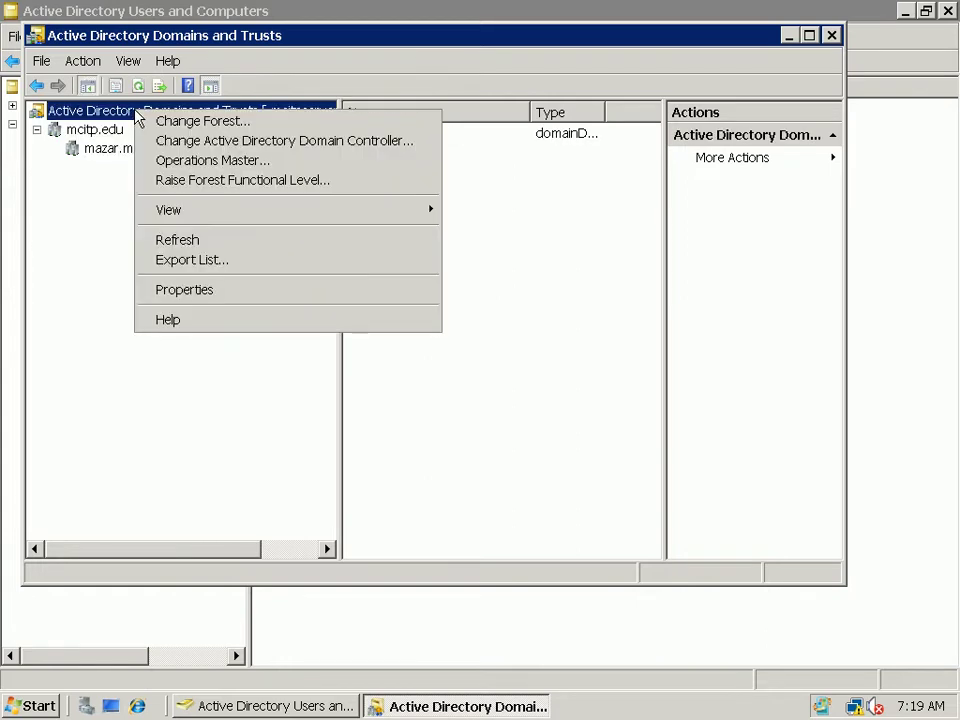
pyautogui.click(54, 261)
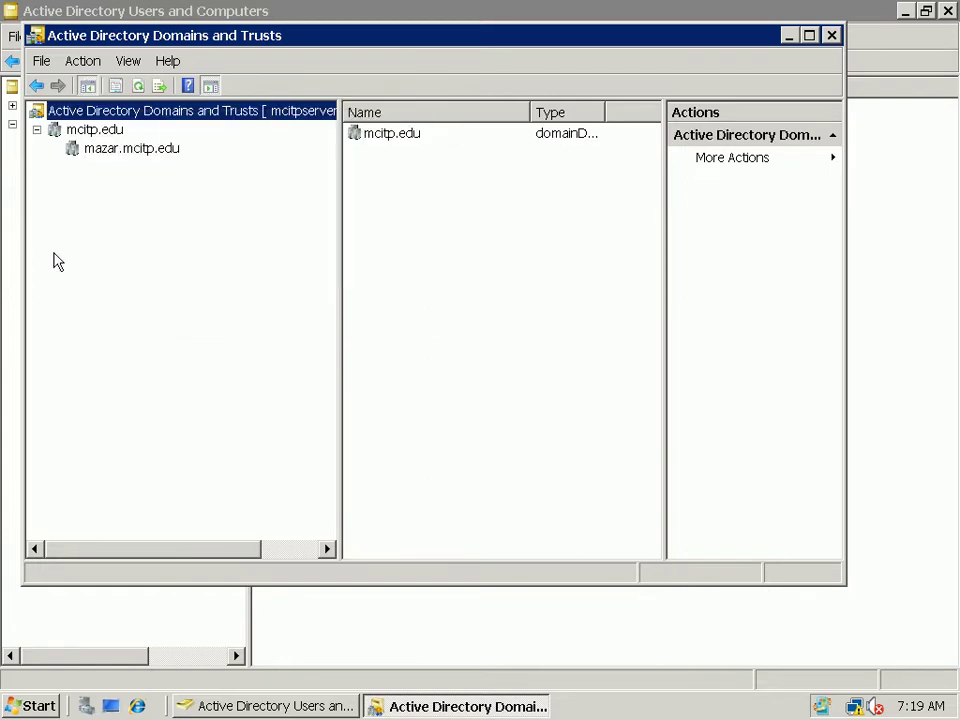
pyautogui.rightClick(176, 120)
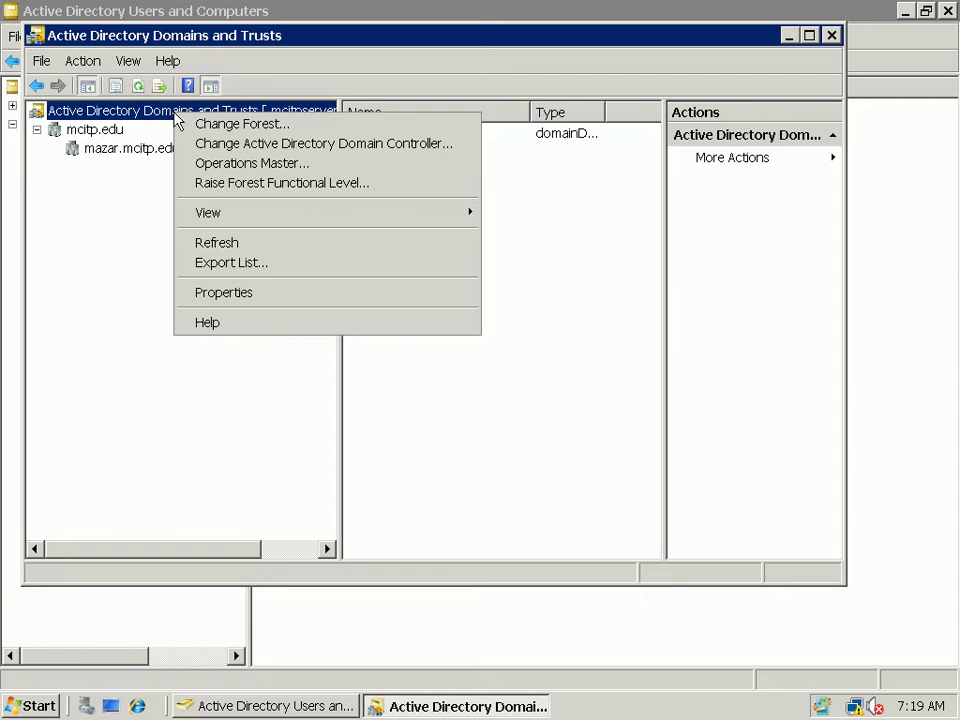
pyautogui.click(287, 172)
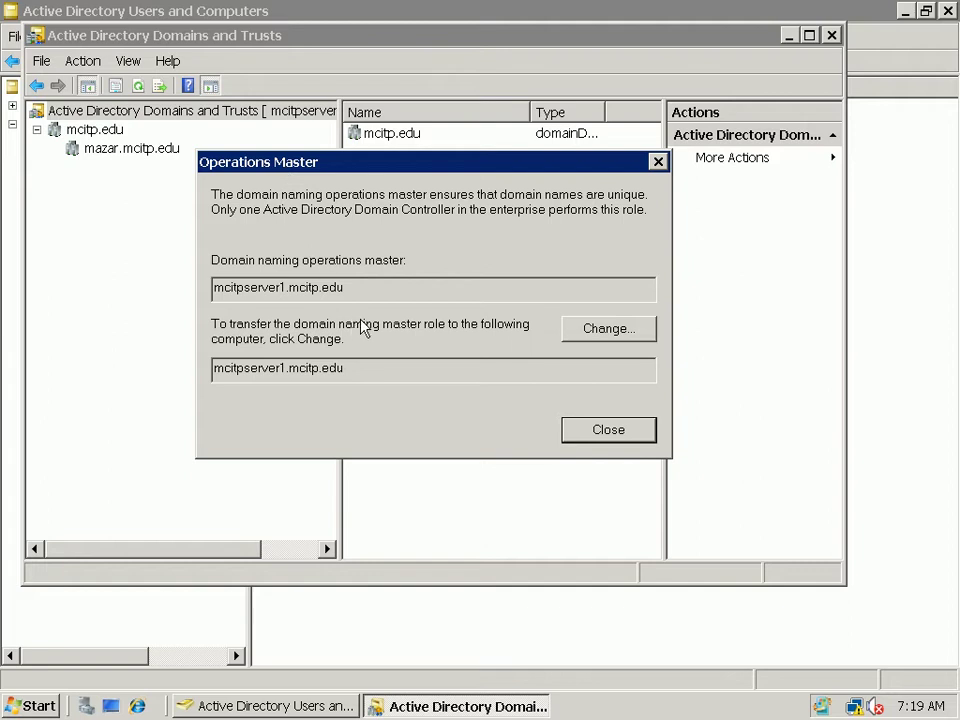
pyautogui.moveTo(378, 286); pyautogui.dragTo(197, 278)
pyautogui.moveTo(376, 368); pyautogui.dragTo(208, 339)
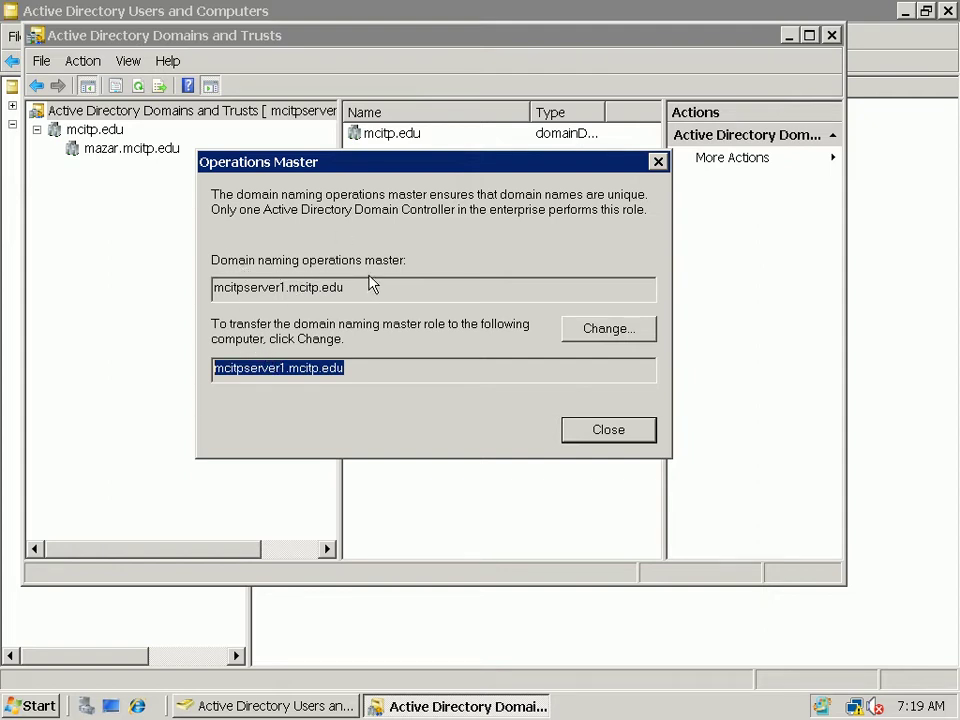
pyautogui.click(608, 430)
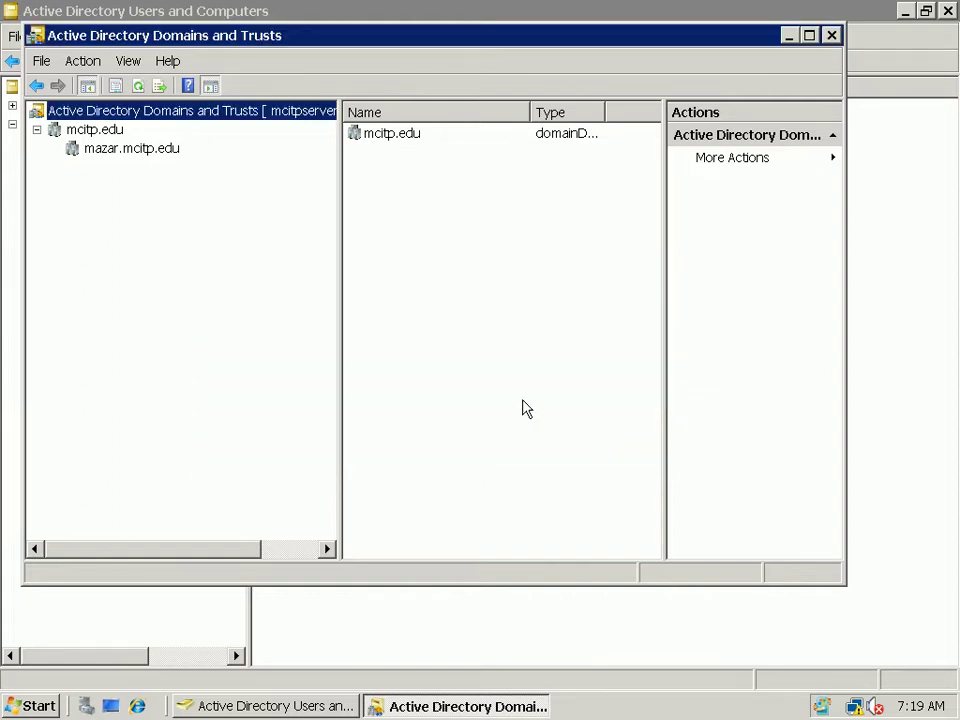
# Switch to Active Directory Users and Computers, review the PDC and Infrastructure operations masters of mcitp.edu, and close the dialog.
pyautogui.click(101, 612)
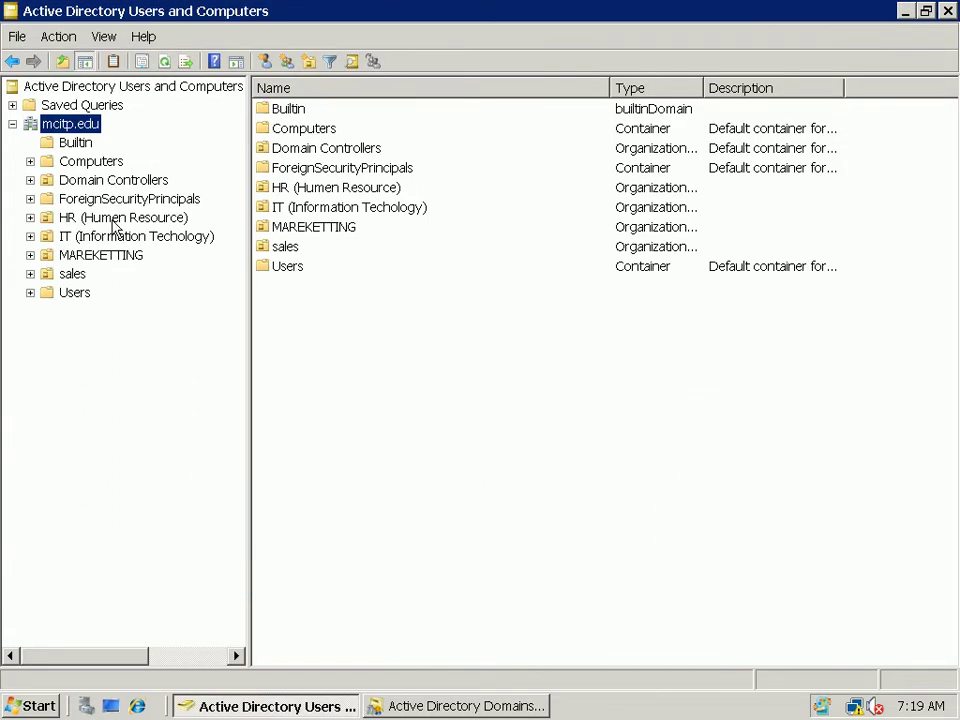
pyautogui.rightClick(82, 124)
pyautogui.click(182, 236)
pyautogui.click(308, 136)
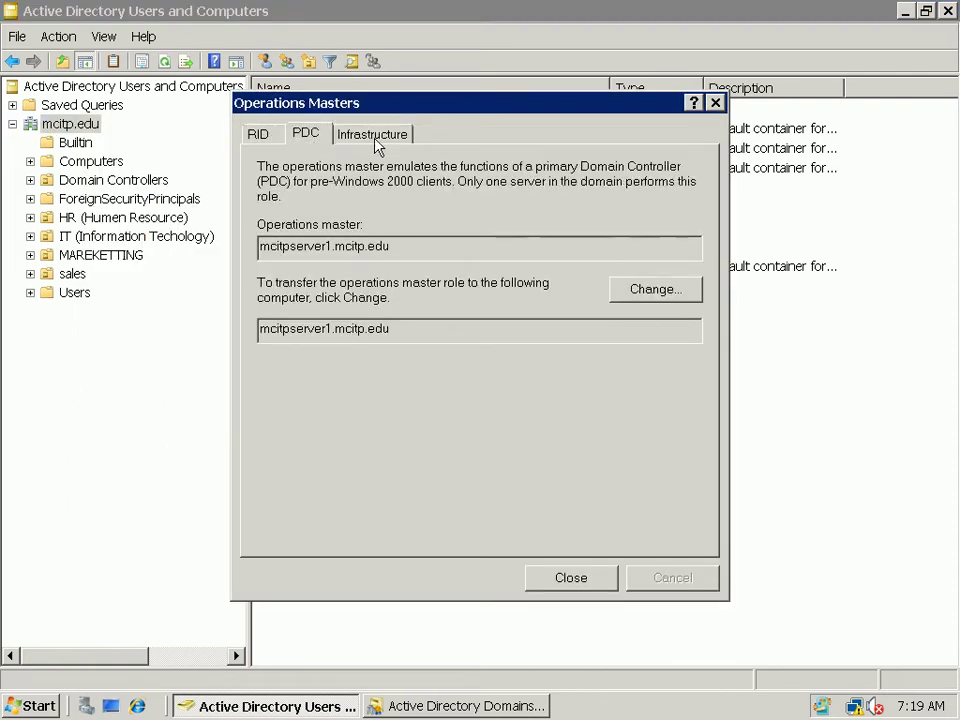
pyautogui.click(372, 134)
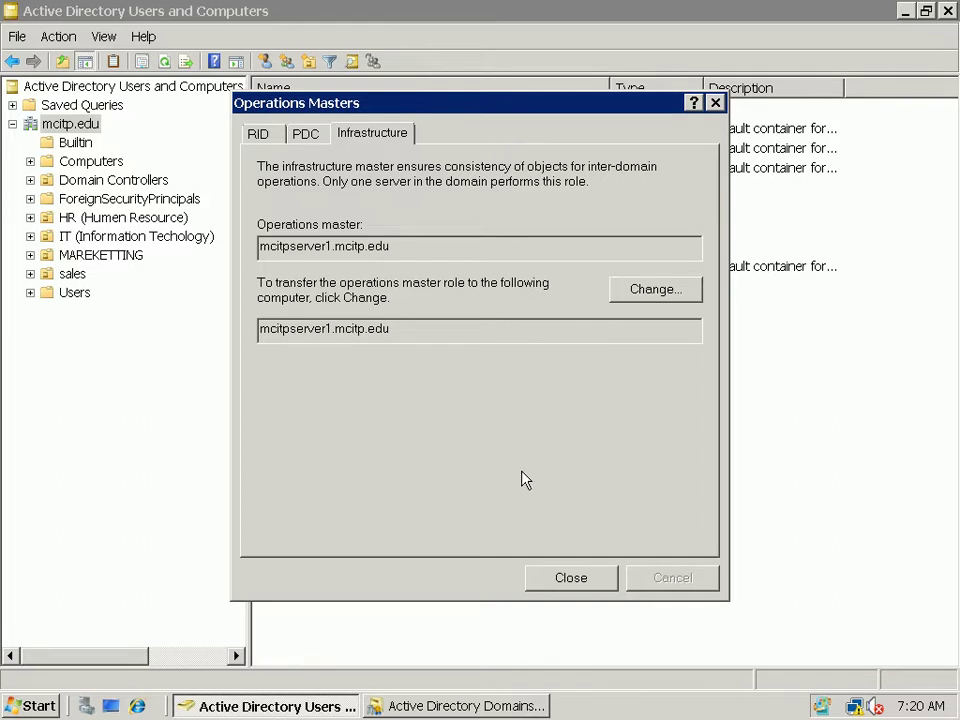
pyautogui.click(576, 585)
# Return to Active Directory Domains and Trusts, examine the forest's domain naming operations master, and close the dialog.
pyautogui.click(506, 705)
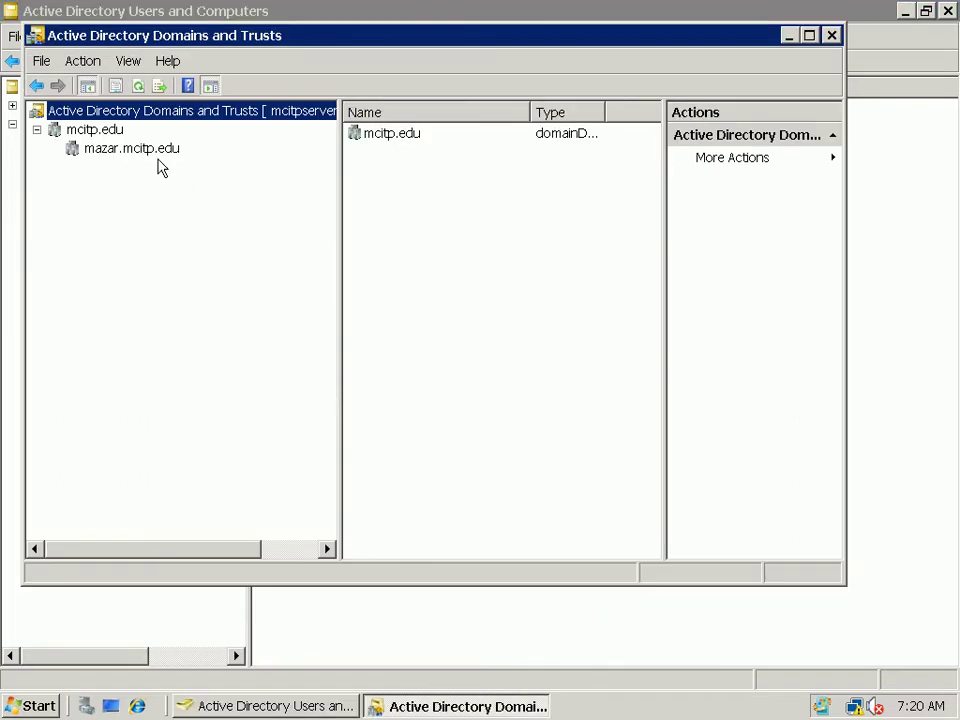
pyautogui.rightClick(152, 112)
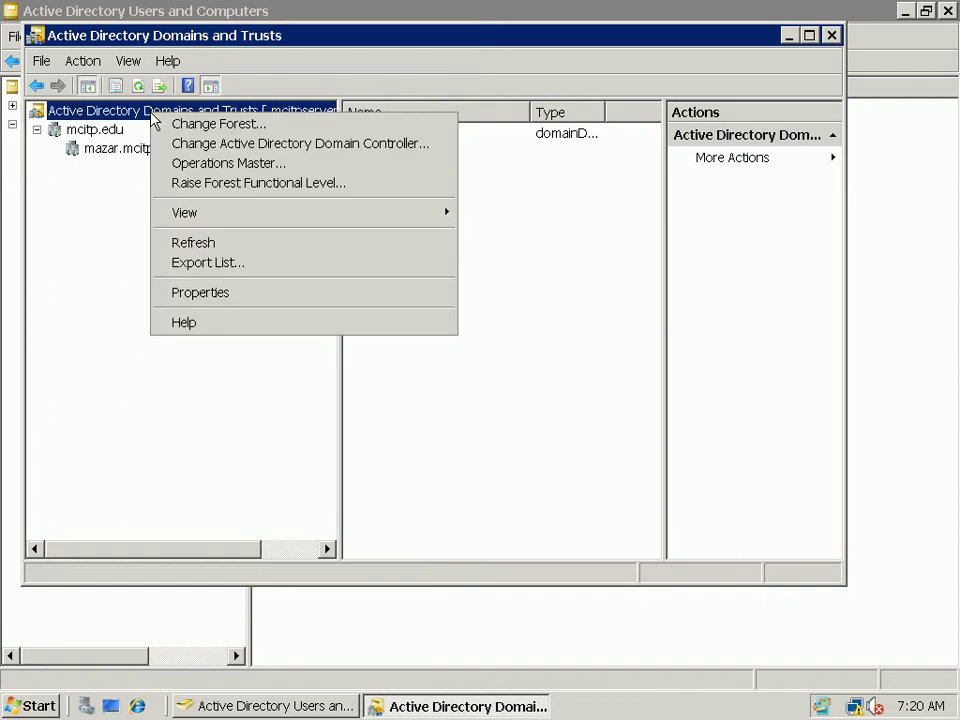
pyautogui.click(240, 163)
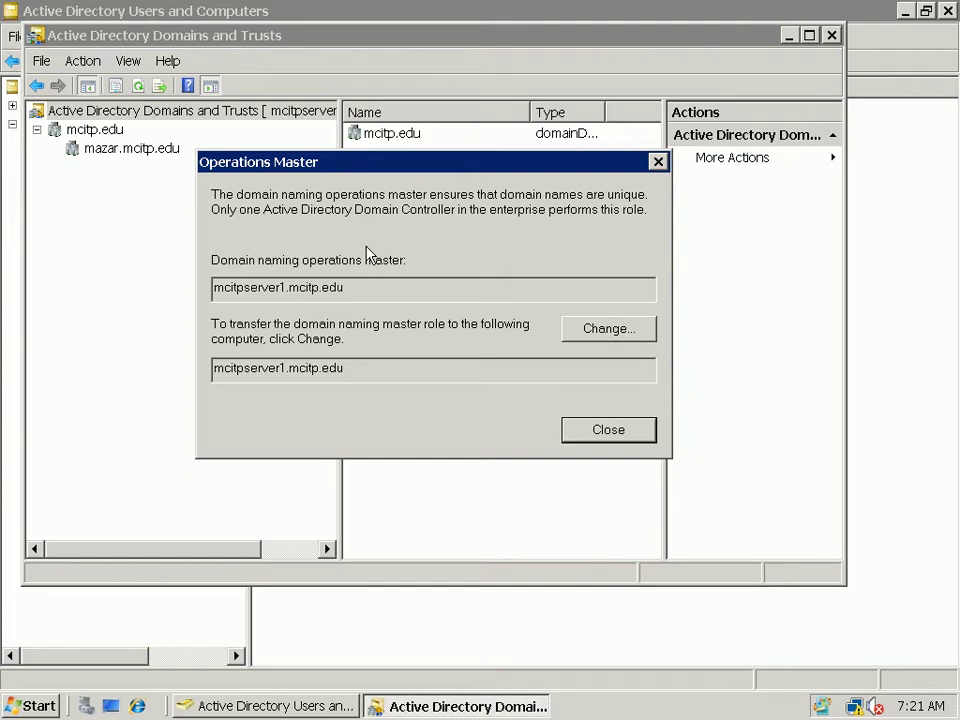
pyautogui.click(582, 437)
# Check which commands are available for the mcitp.edu domain and its child domain mazar.mcitp.edu.
pyautogui.doubleClick(106, 133)
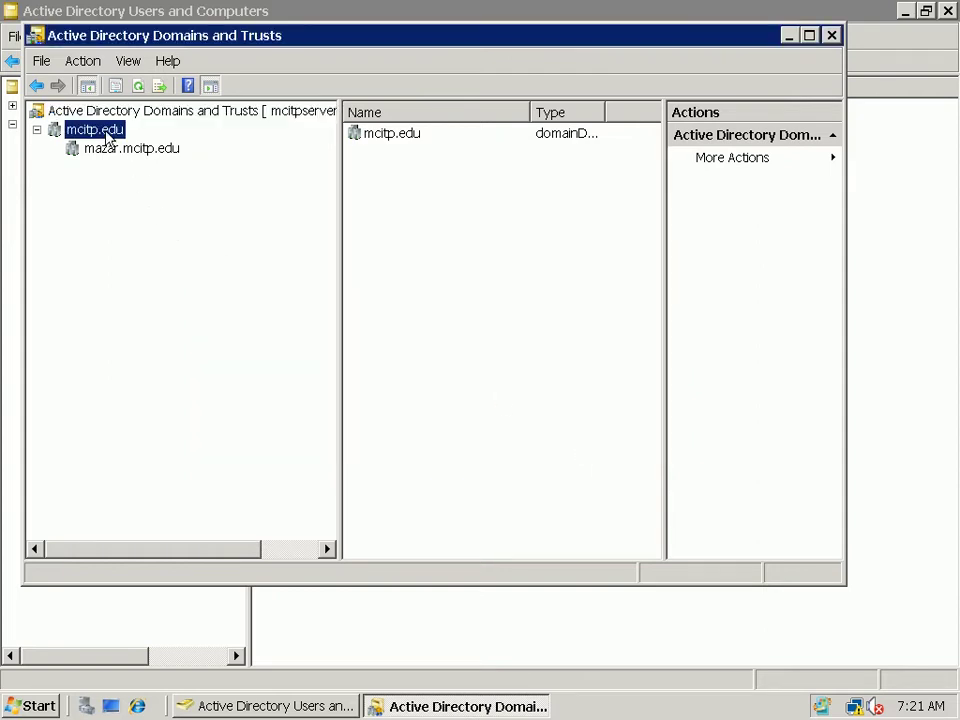
pyautogui.rightClick(108, 137)
pyautogui.click(72, 142)
pyautogui.click(37, 130)
pyautogui.click(86, 150)
pyautogui.rightClick(86, 150)
pyautogui.click(176, 433)
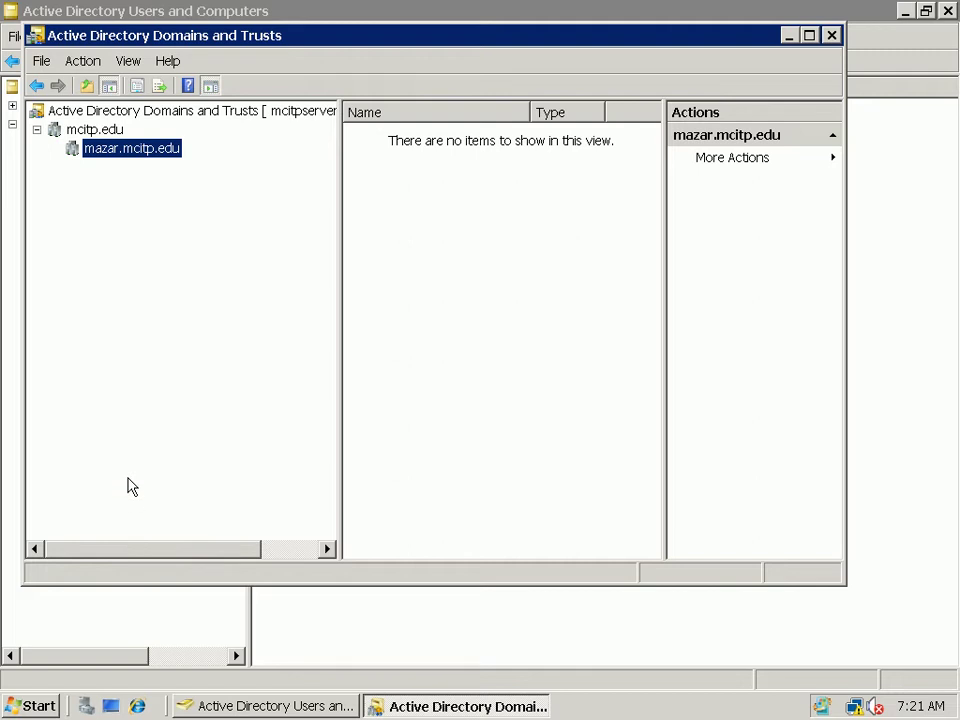
# Recheck the domain naming master from the Domains and Trusts root after viewing the individual domains, closing the dialog when done.
pyautogui.click(152, 116)
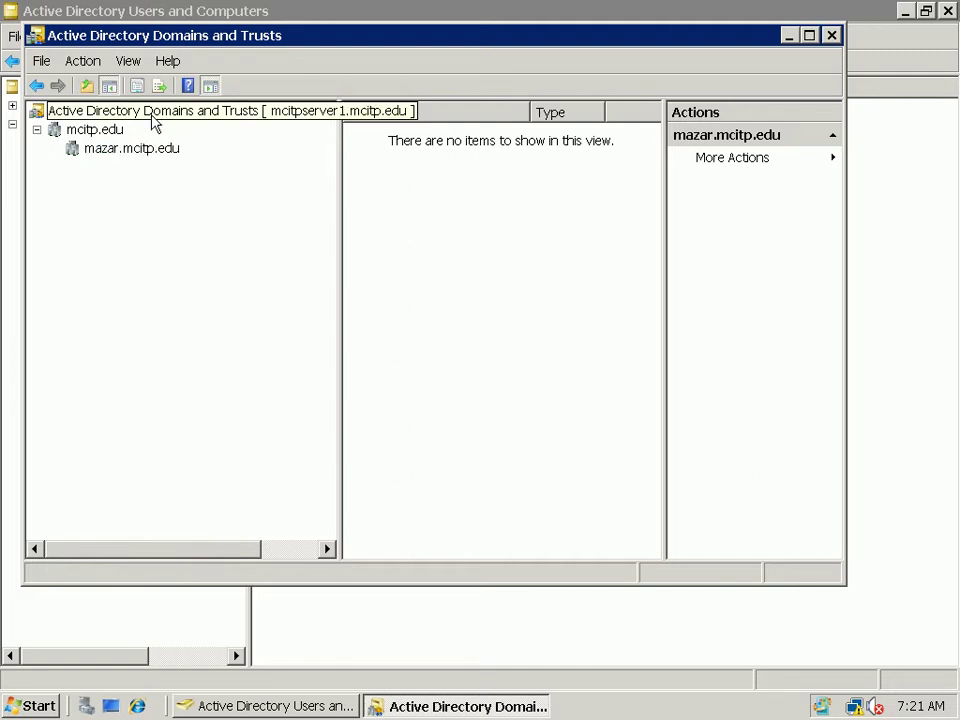
pyautogui.rightClick(152, 118)
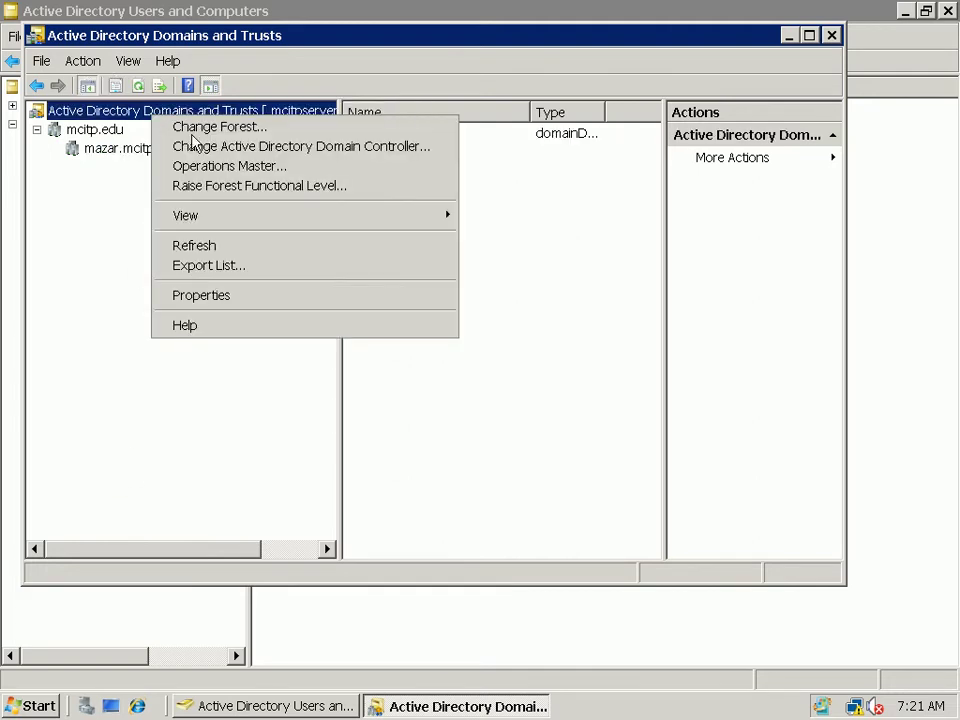
pyautogui.click(295, 170)
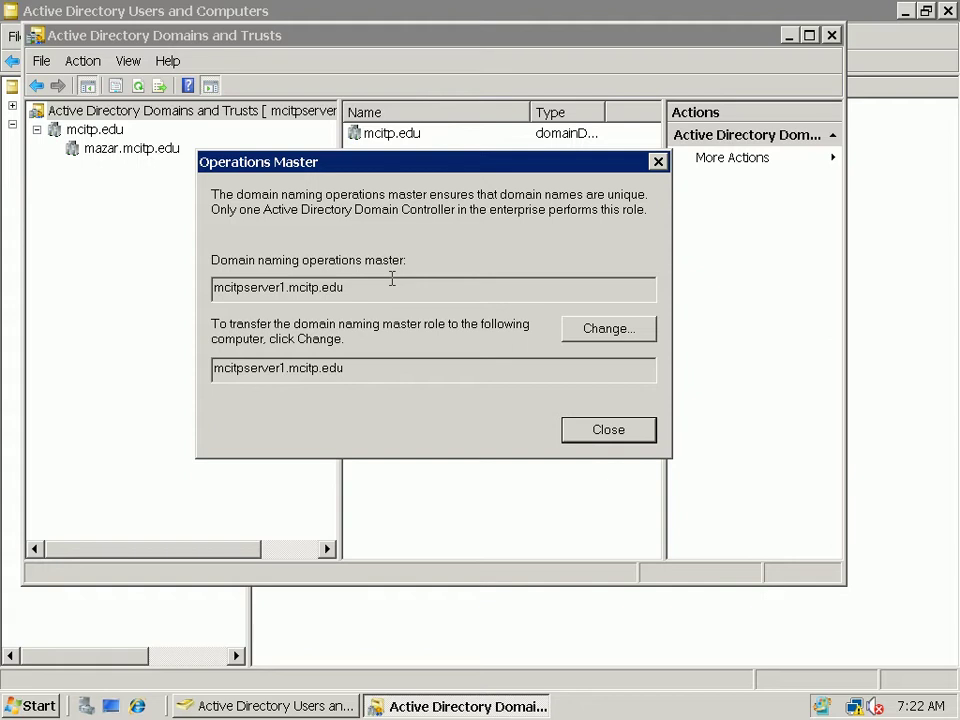
pyautogui.click(591, 429)
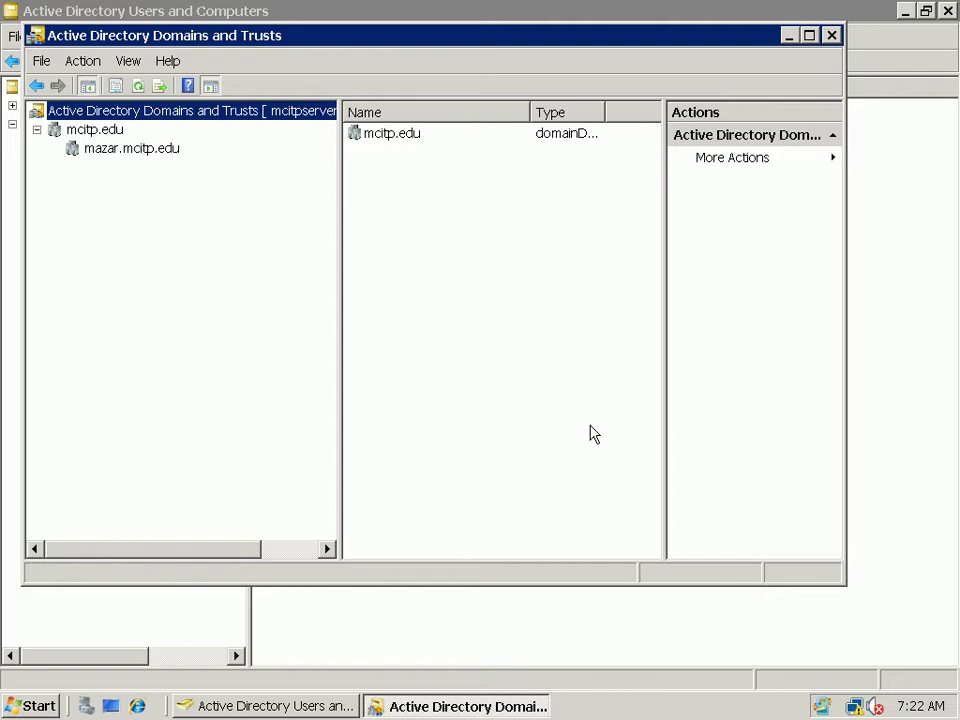
# Open Active Directory Sites and Services from the server's administrative tools.
pyautogui.click(30, 706)
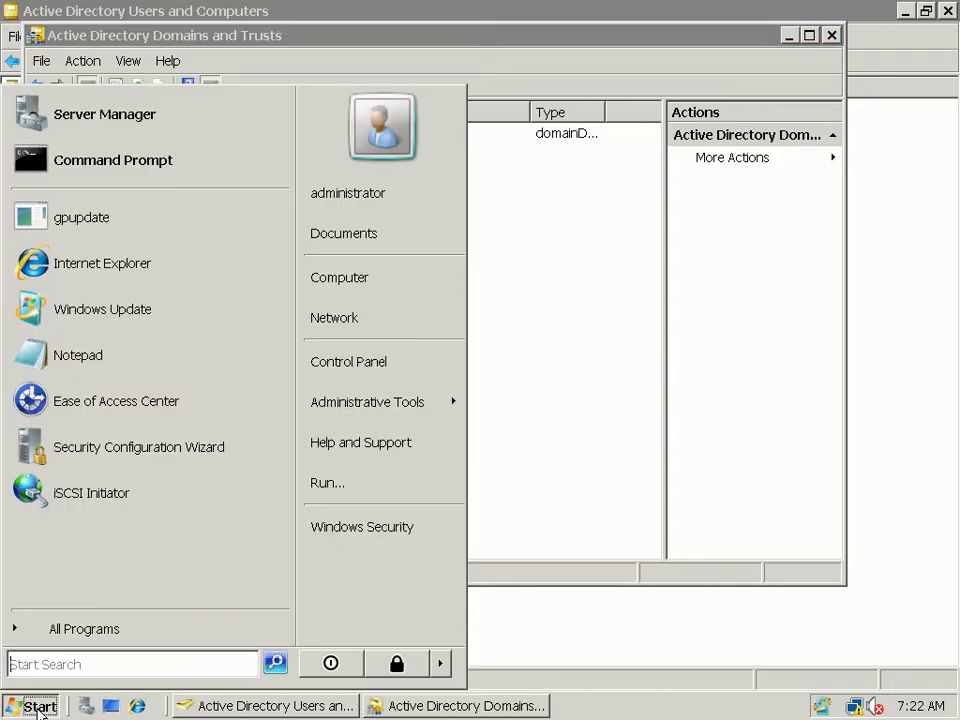
pyautogui.moveTo(394, 403)
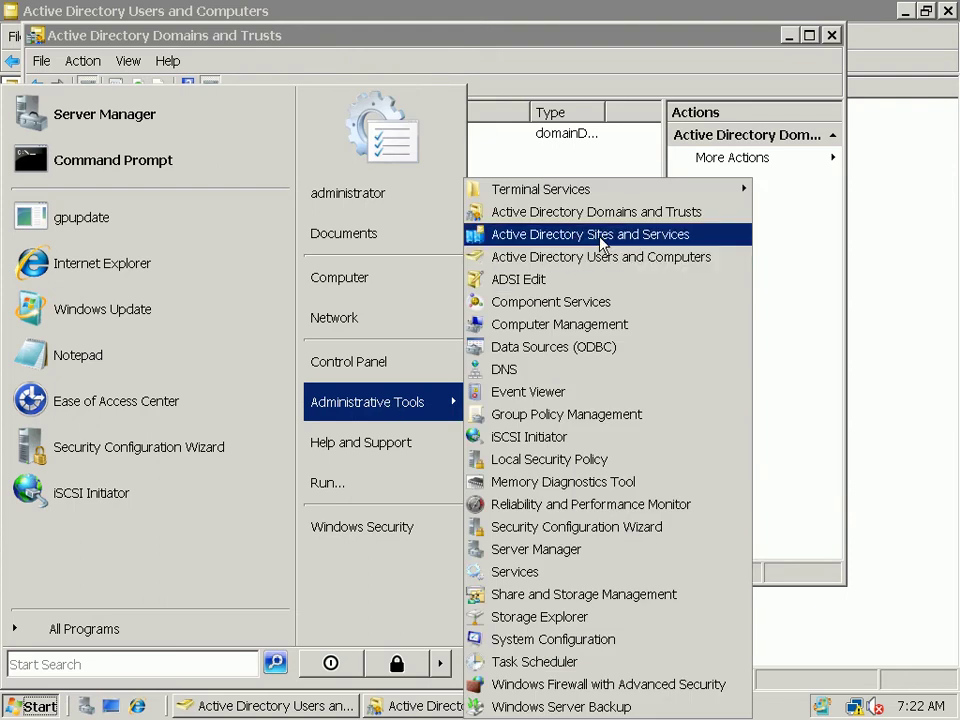
pyautogui.click(601, 247)
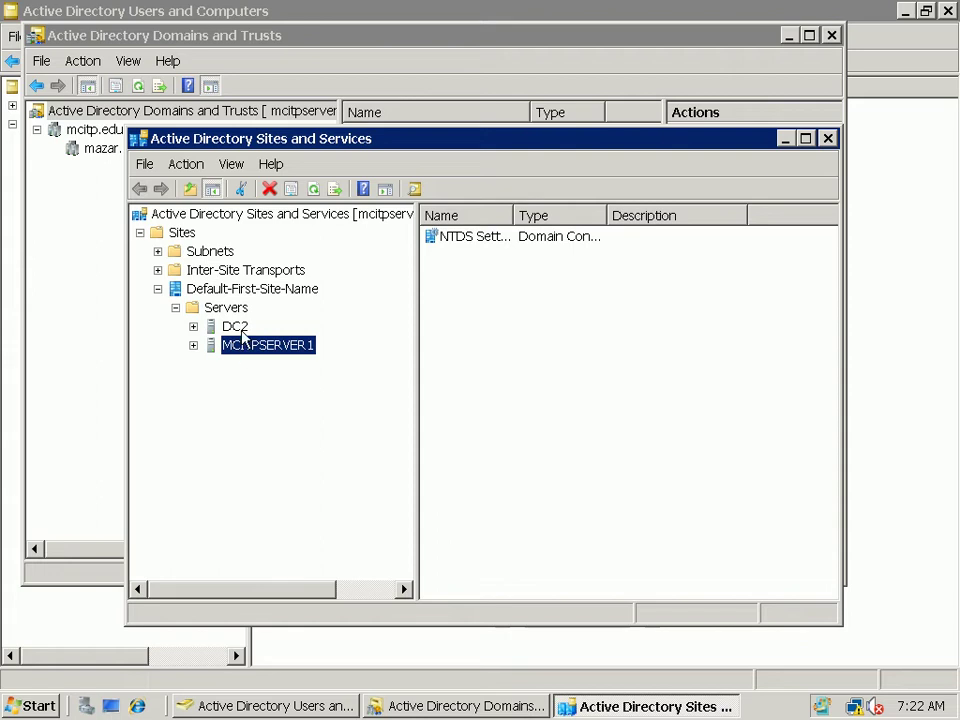
# View the properties of DC2's NTDS Settings, including its Global Catalog option, and cancel the dialog without changes.
pyautogui.click(238, 327)
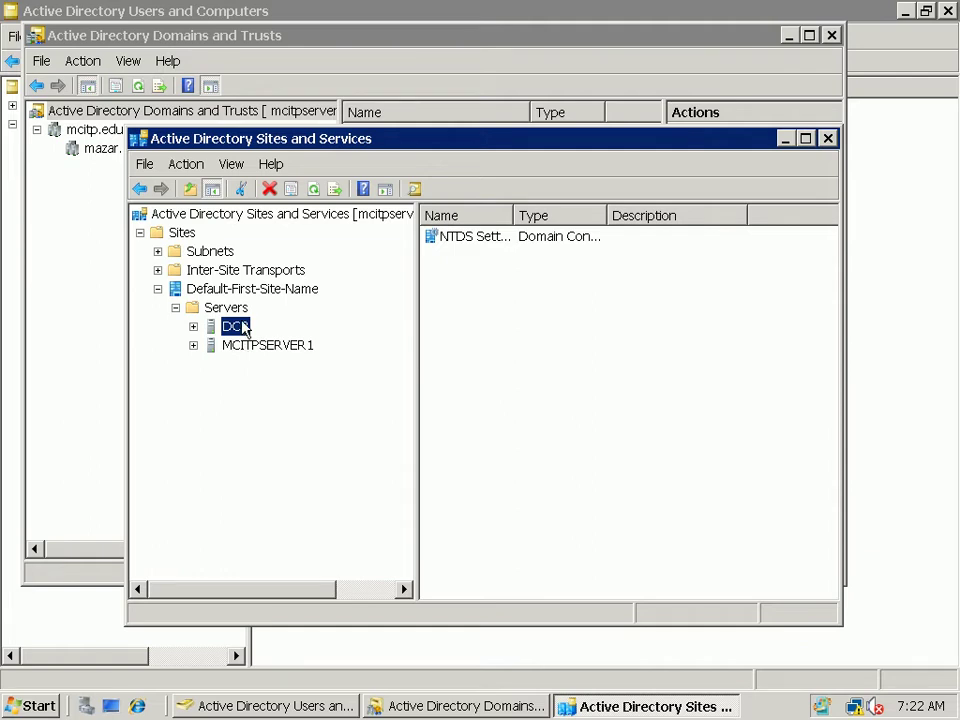
pyautogui.doubleClick(230, 327)
pyautogui.click(264, 346)
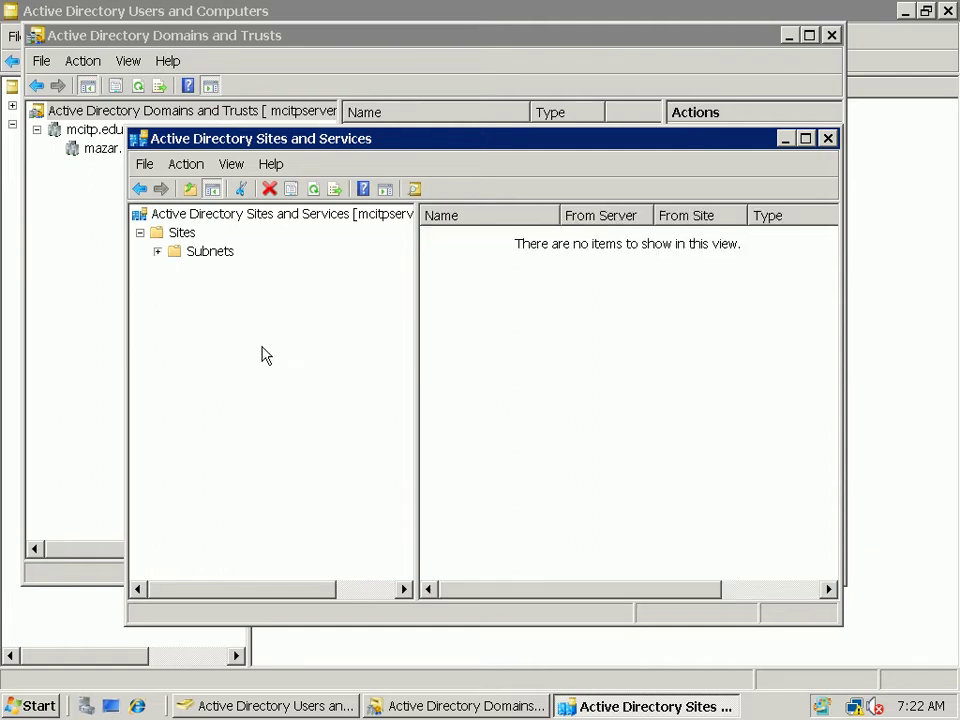
pyautogui.rightClick(263, 350)
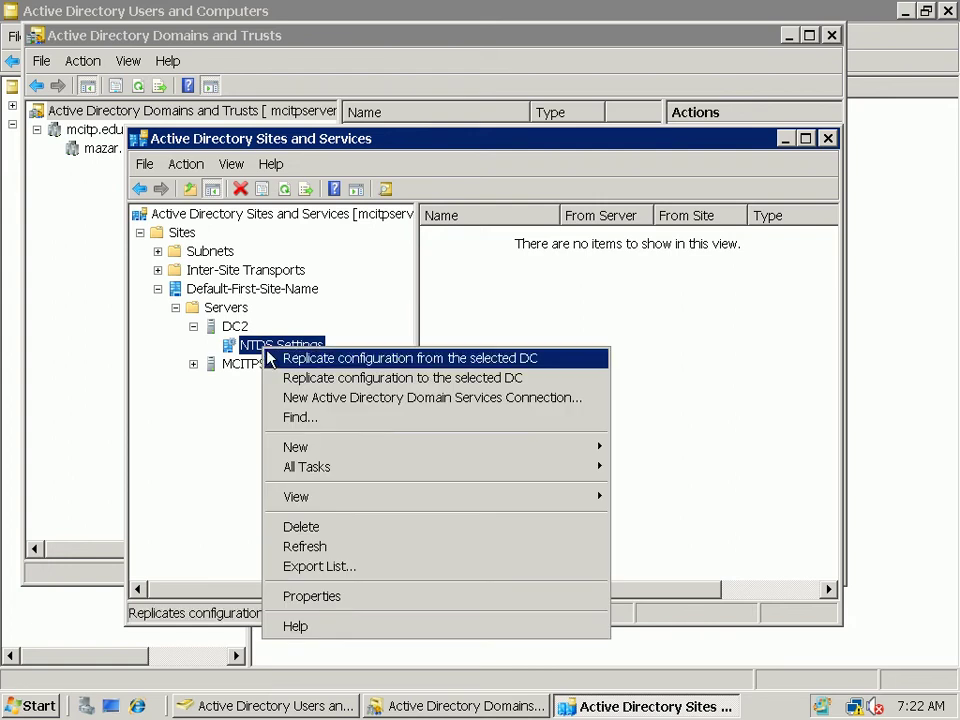
pyautogui.click(340, 598)
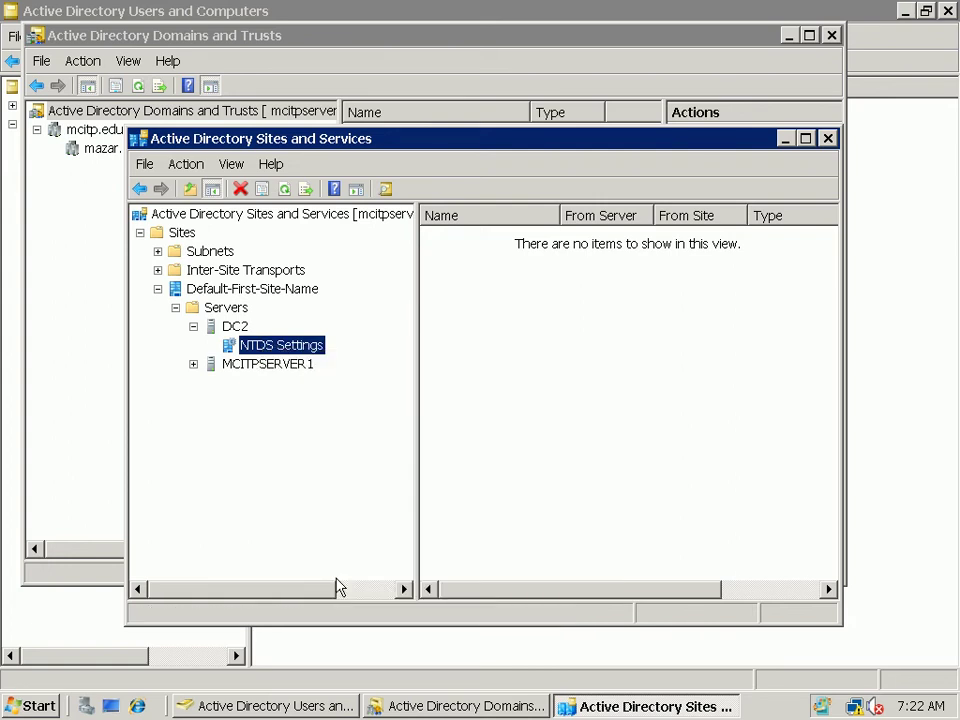
pyautogui.click(309, 376)
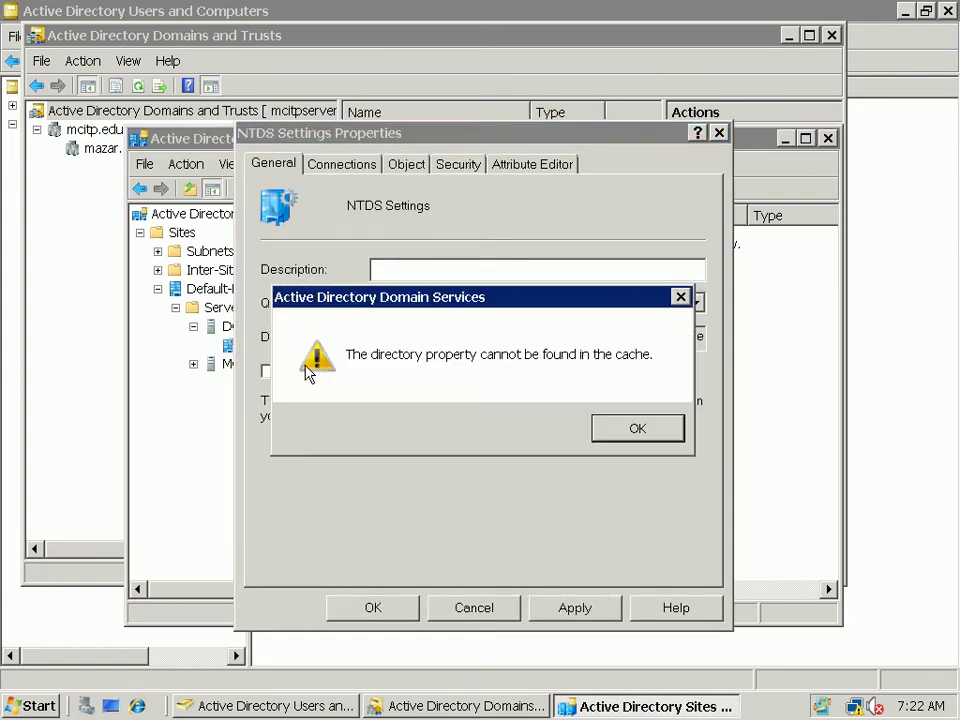
pyautogui.click(652, 436)
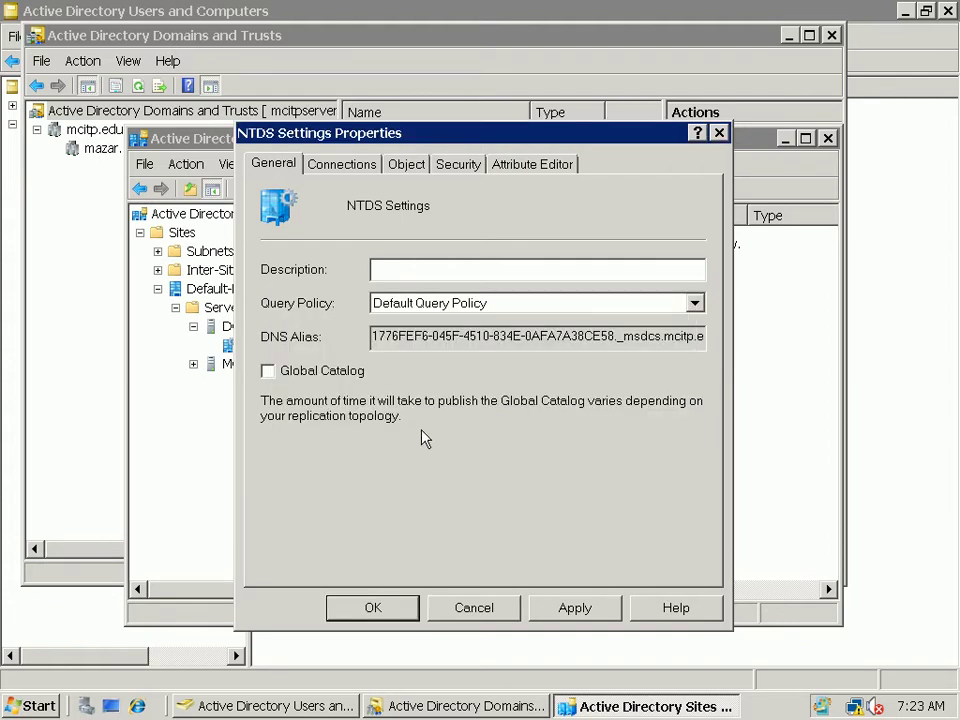
pyautogui.click(474, 608)
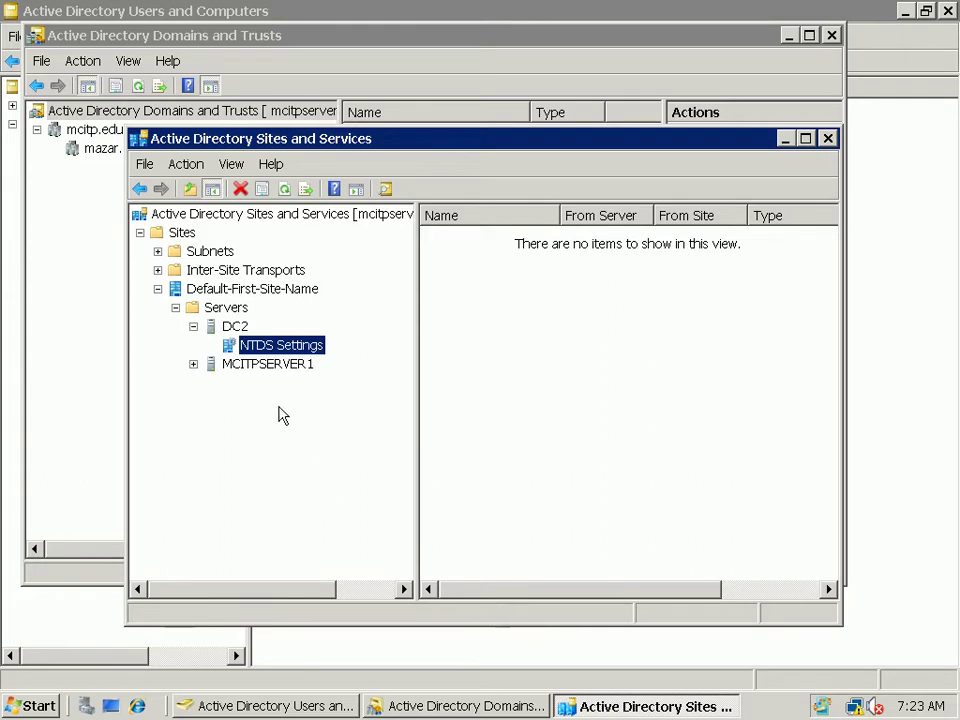
# Expand MCITPSERVER1 and inspect the commands available for its NTDS Settings.
pyautogui.click(267, 366)
pyautogui.click(268, 385)
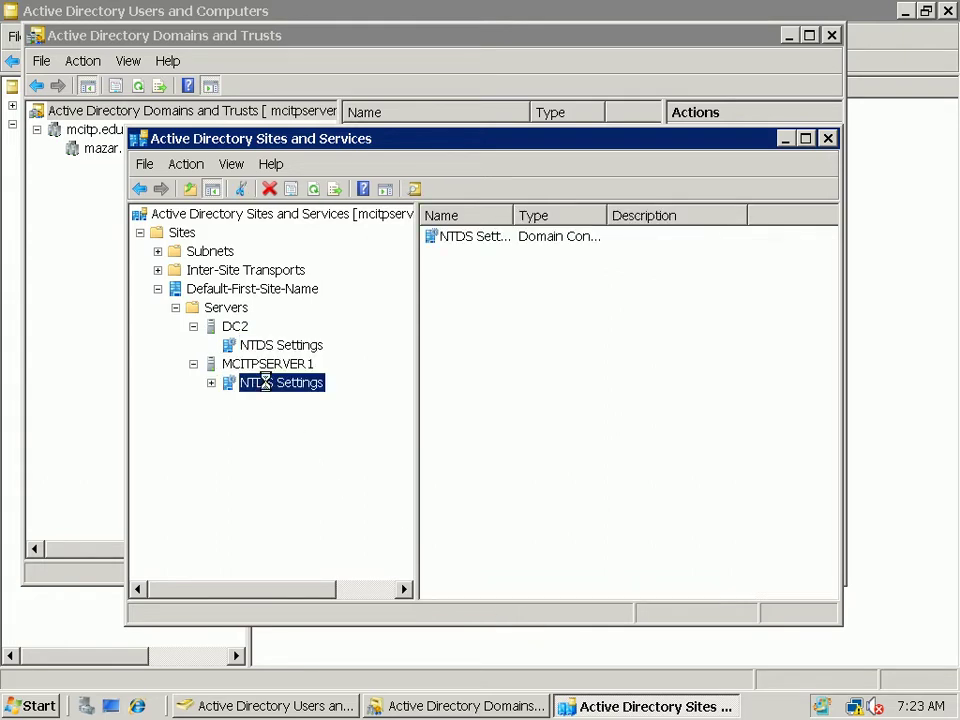
pyautogui.rightClick(268, 388)
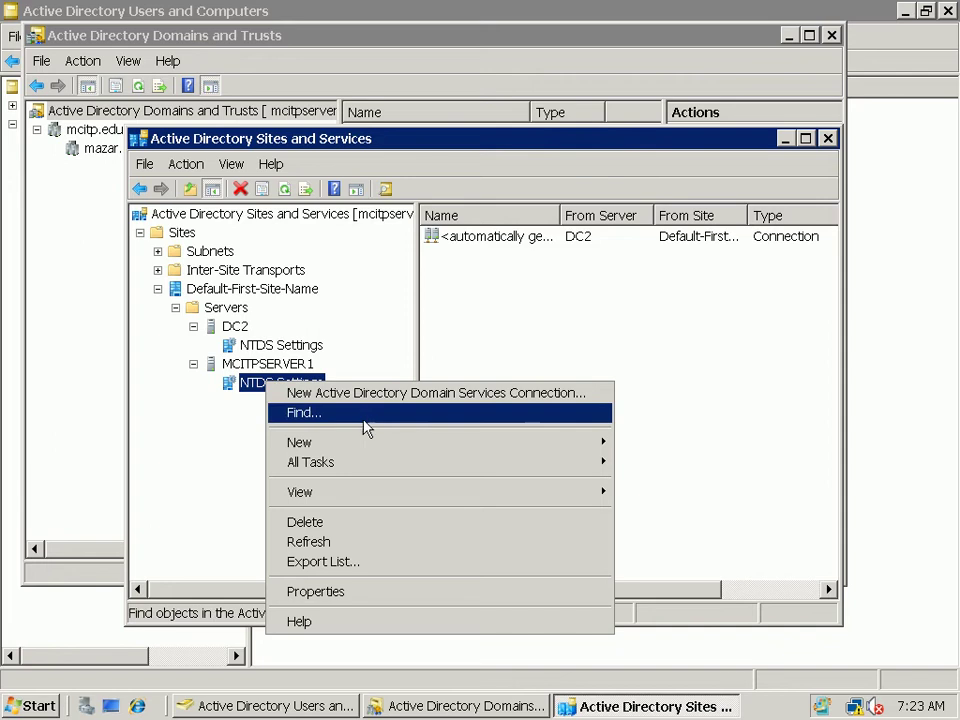
pyautogui.moveTo(366, 462)
# Close the Active Directory Domains and Trusts and Active Directory Sites and Services consoles.
pyautogui.click(75, 379)
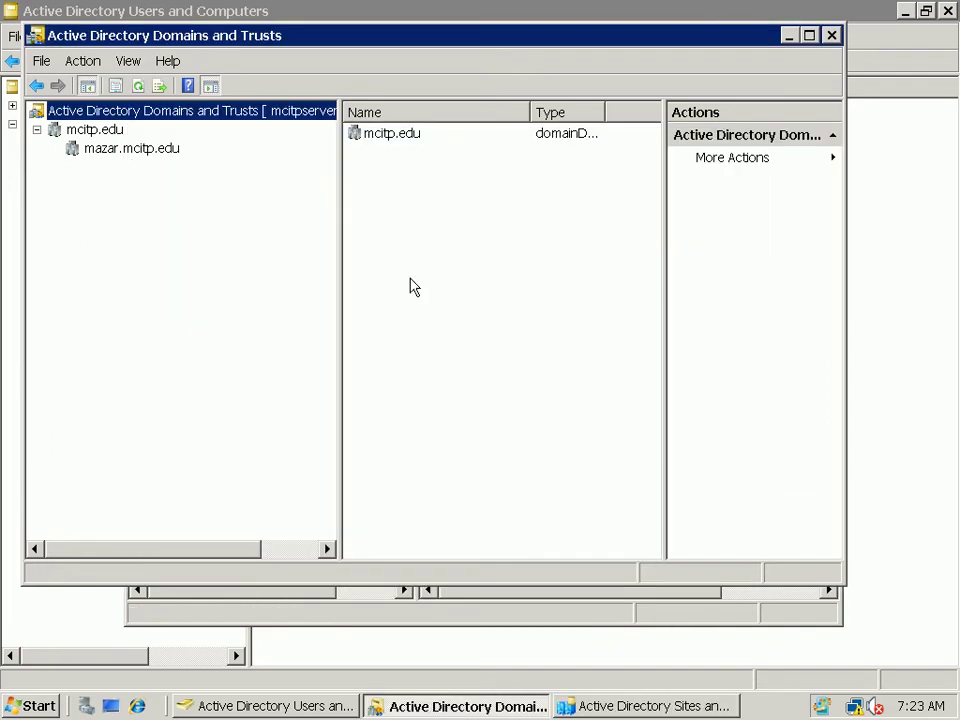
pyautogui.click(831, 36)
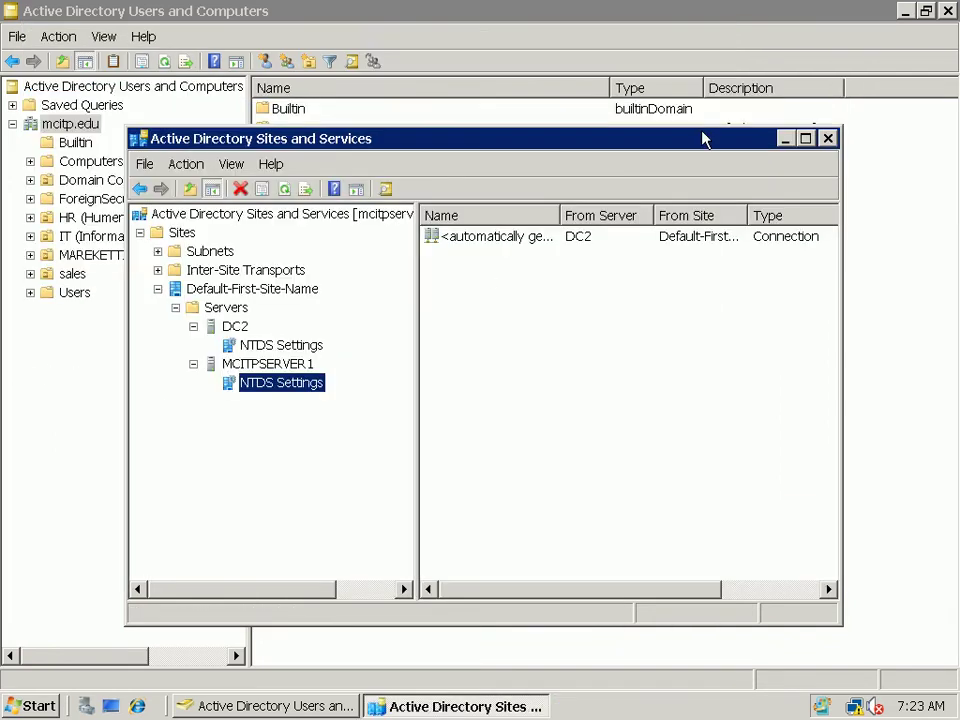
pyautogui.click(827, 140)
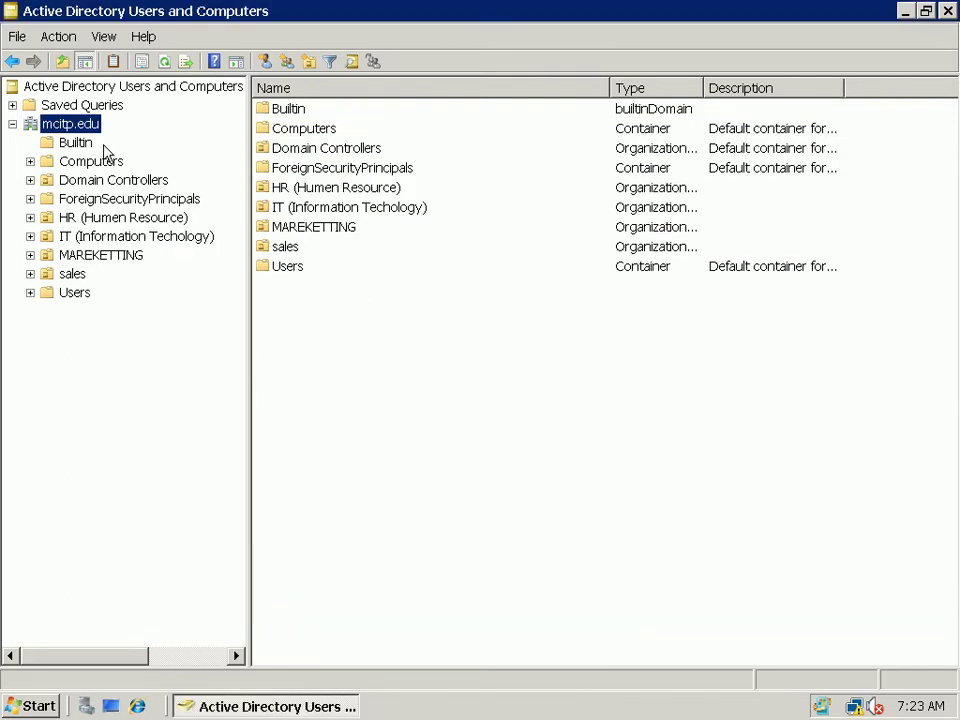
# Open the Operations Masters dialog for the mcitp.edu domain in Active Directory Users and Computers.
pyautogui.rightClick(70, 125)
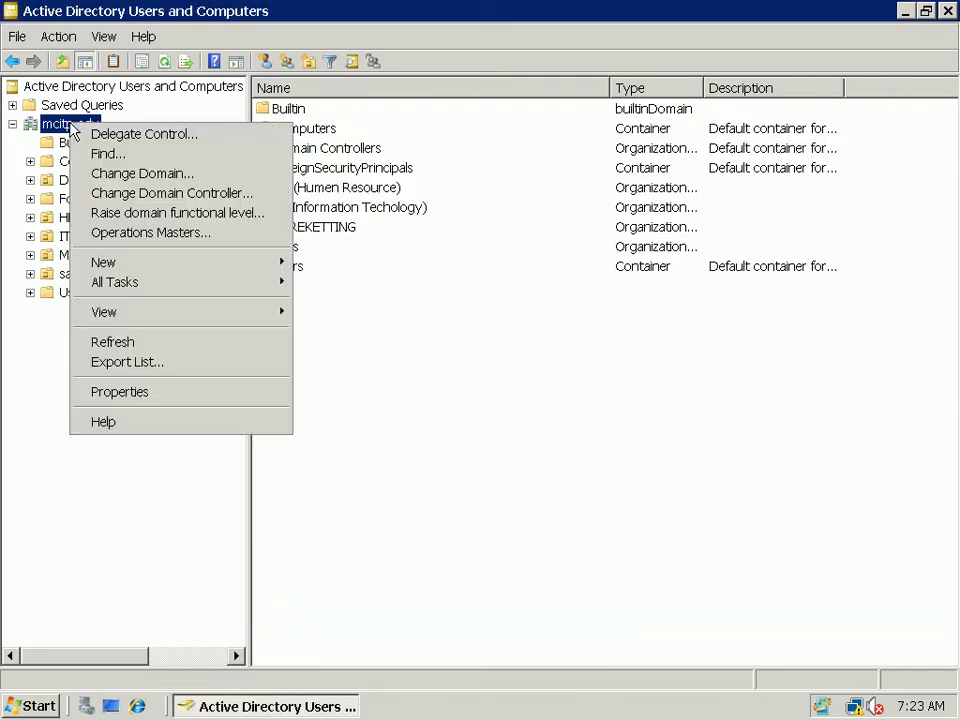
pyautogui.click(180, 233)
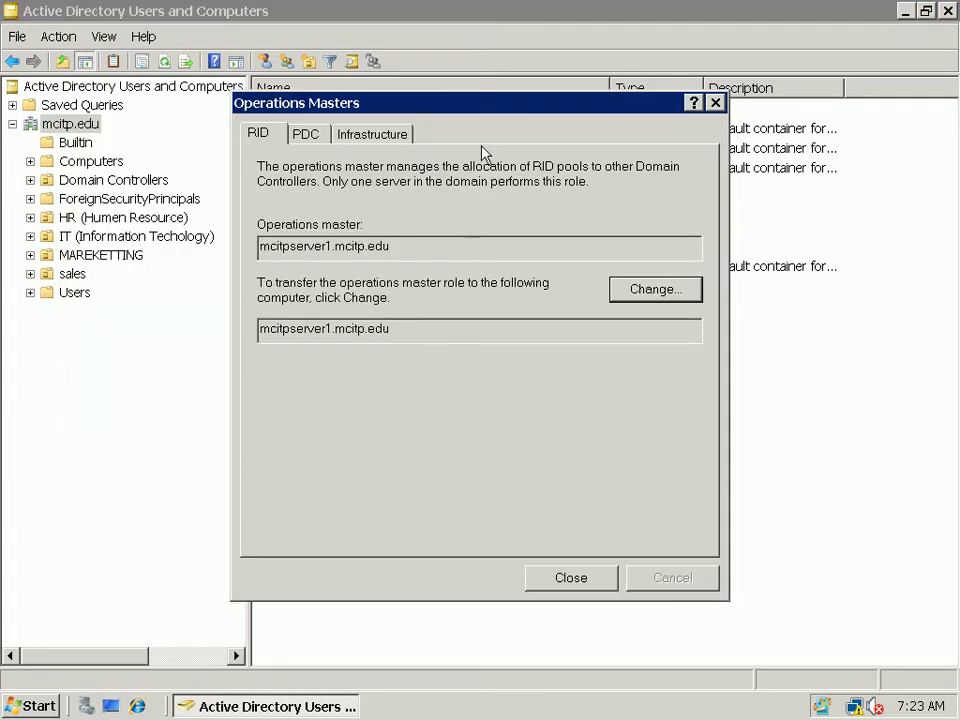
# Close the Operations Masters dialog and point the mcitp.edu domain at the specific domain controller mcitpserver1.mcitp.edu.
pyautogui.click(589, 584)
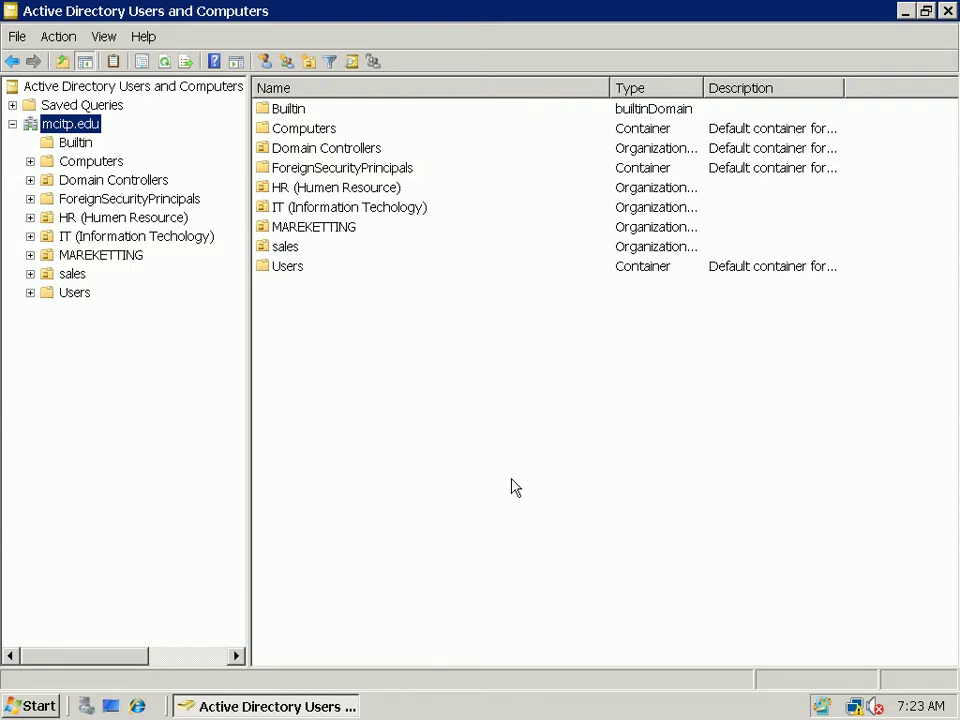
pyautogui.rightClick(80, 131)
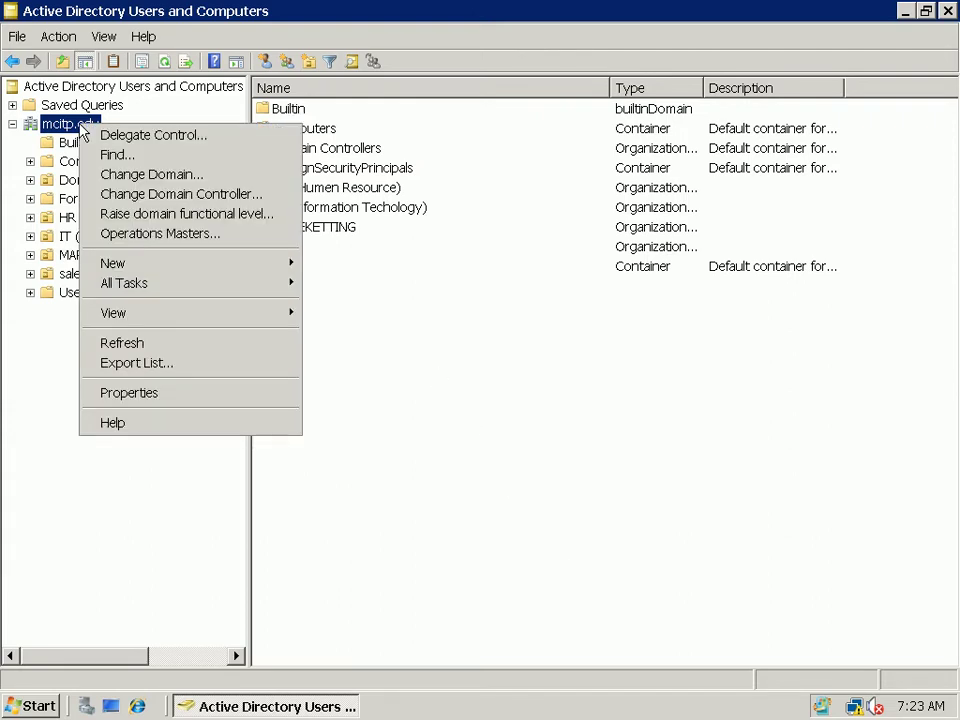
pyautogui.click(228, 200)
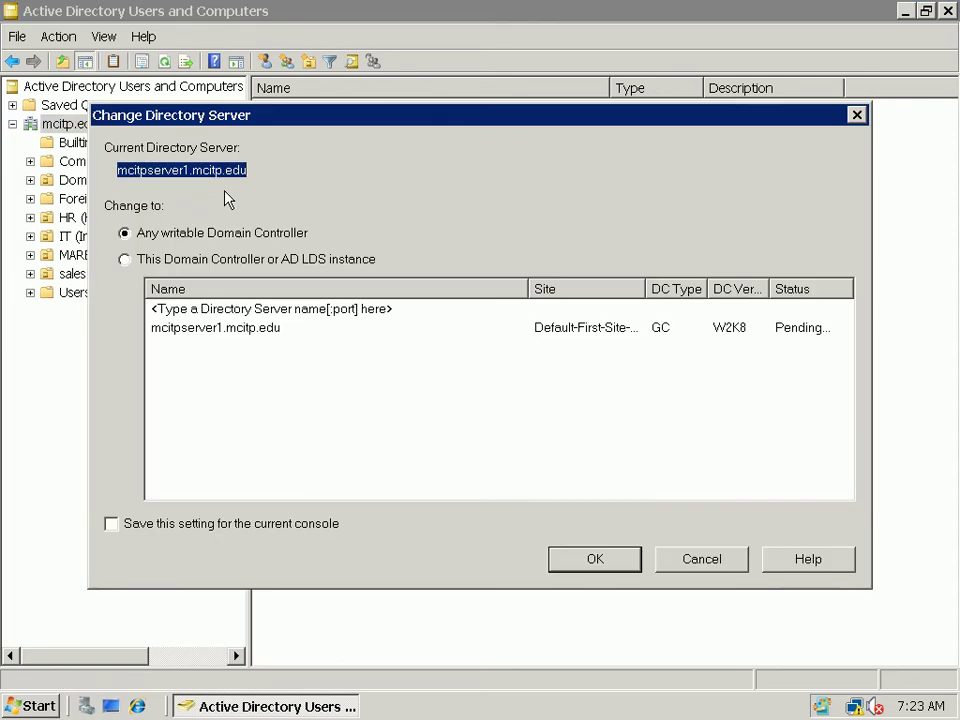
pyautogui.click(224, 262)
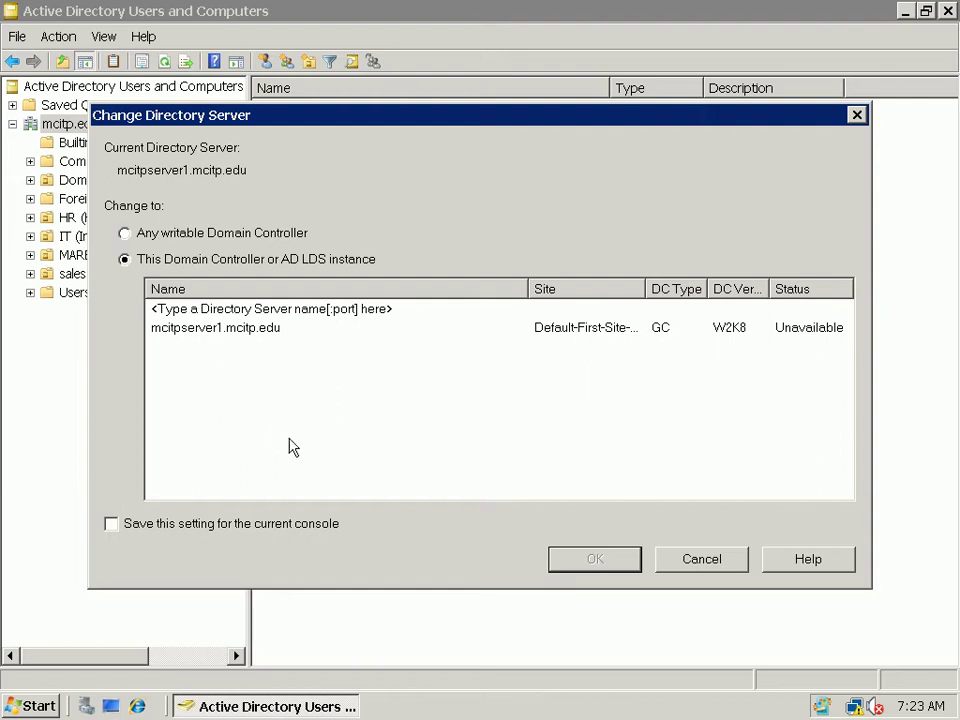
pyautogui.click(256, 333)
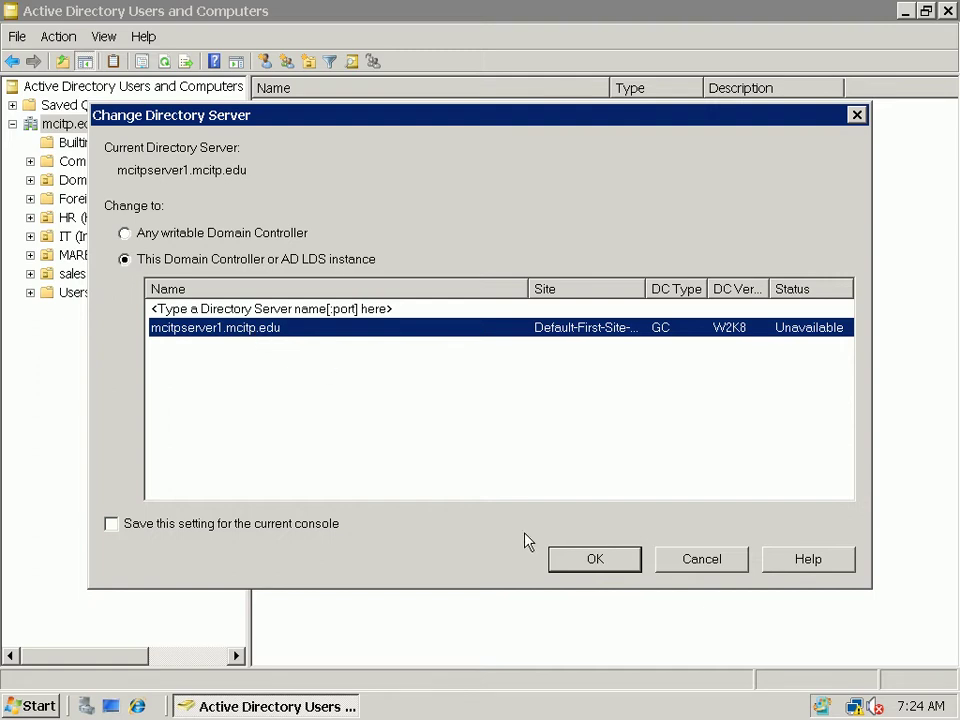
pyautogui.click(592, 560)
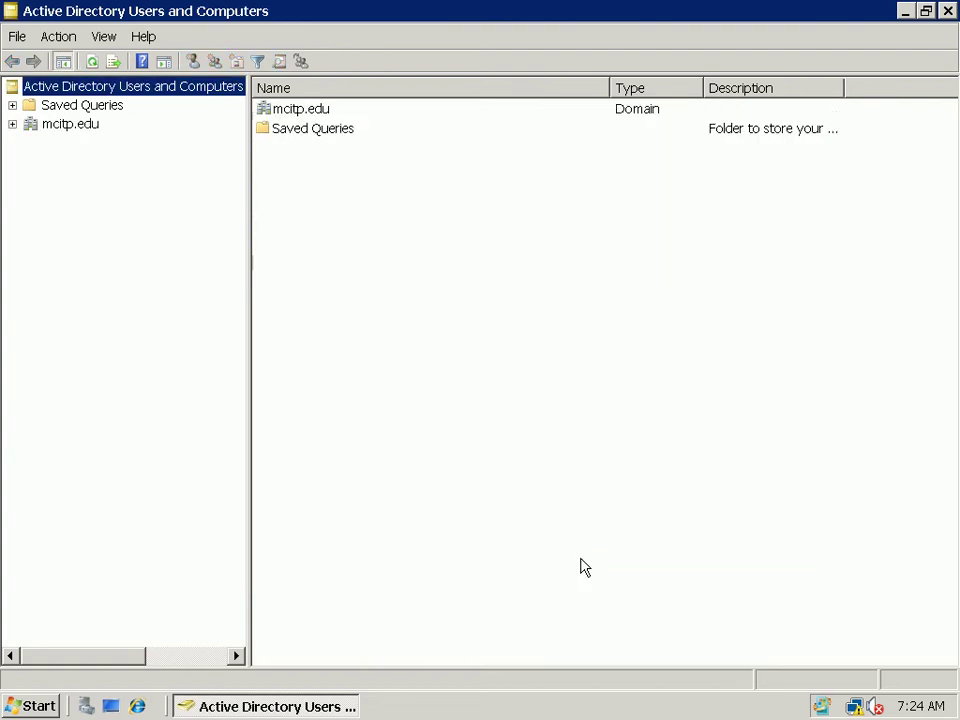
# View the RID, PDC and Infrastructure operations masters of mcitp.edu, and close the dialog without changes.
pyautogui.click(70, 124)
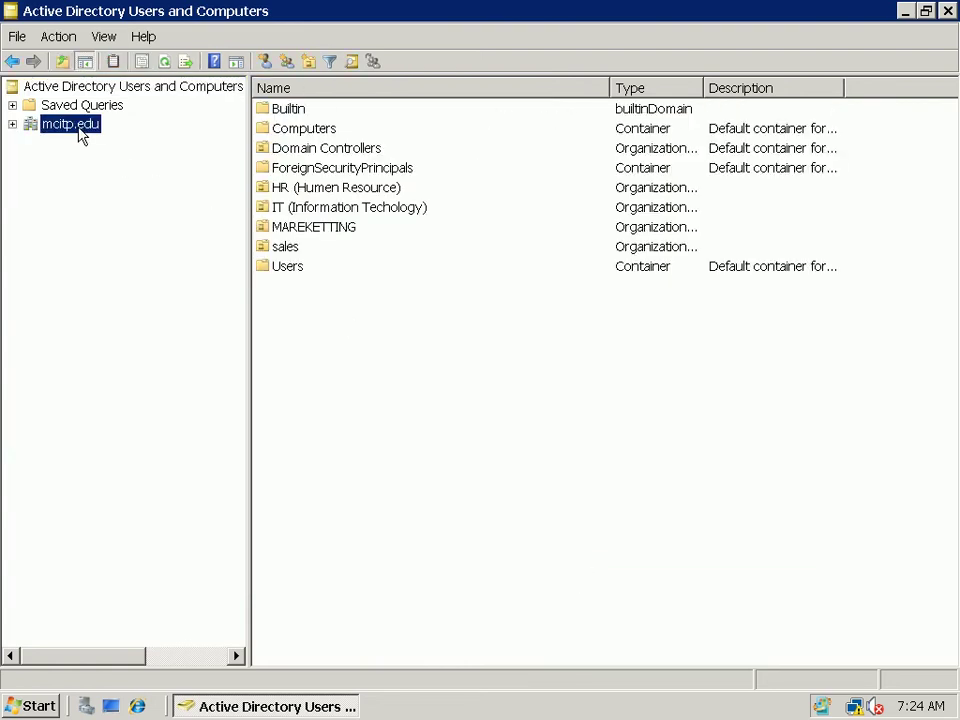
pyautogui.rightClick(82, 136)
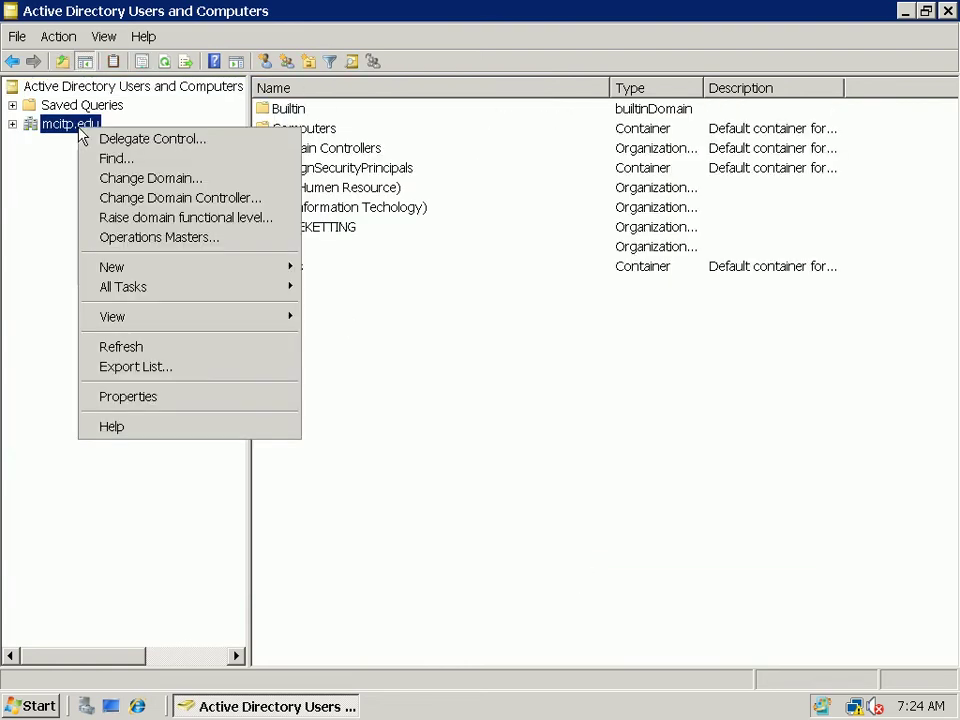
pyautogui.click(166, 236)
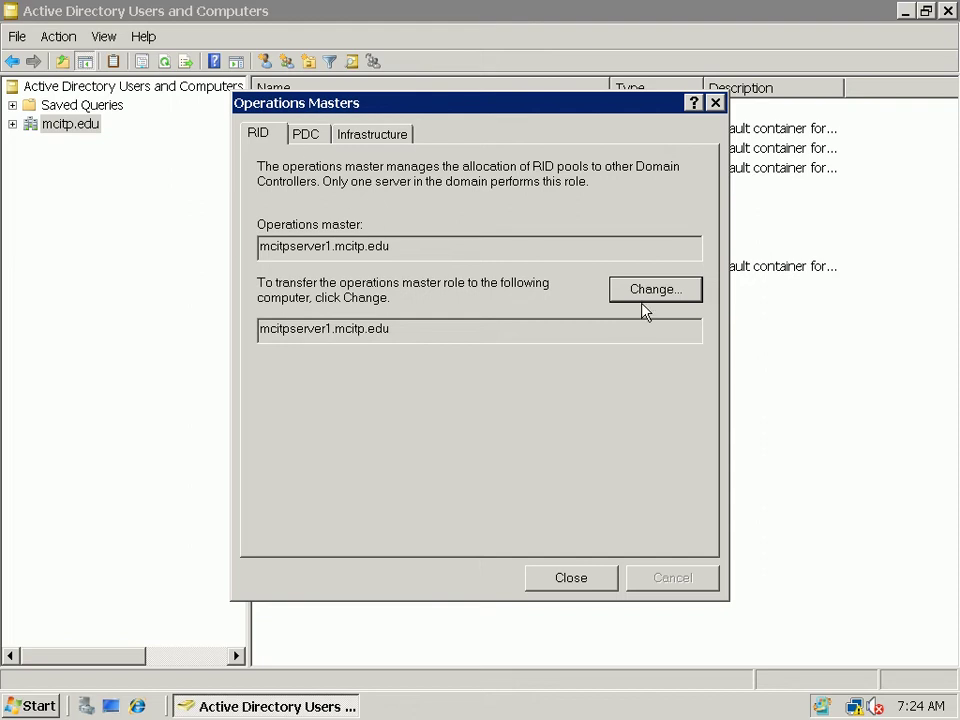
pyautogui.click(308, 134)
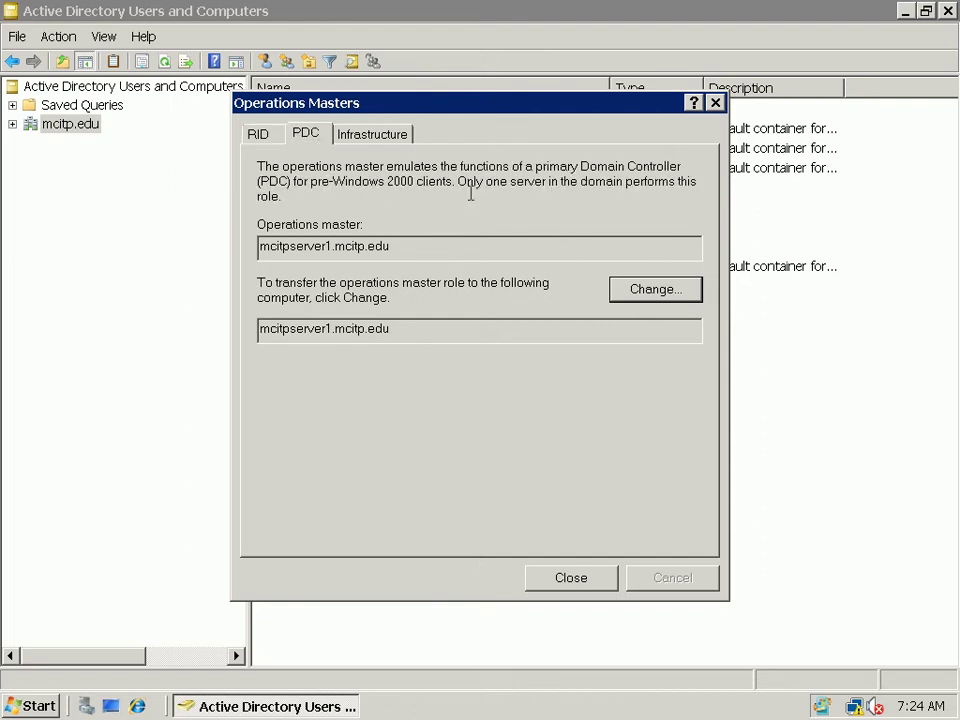
pyautogui.click(375, 134)
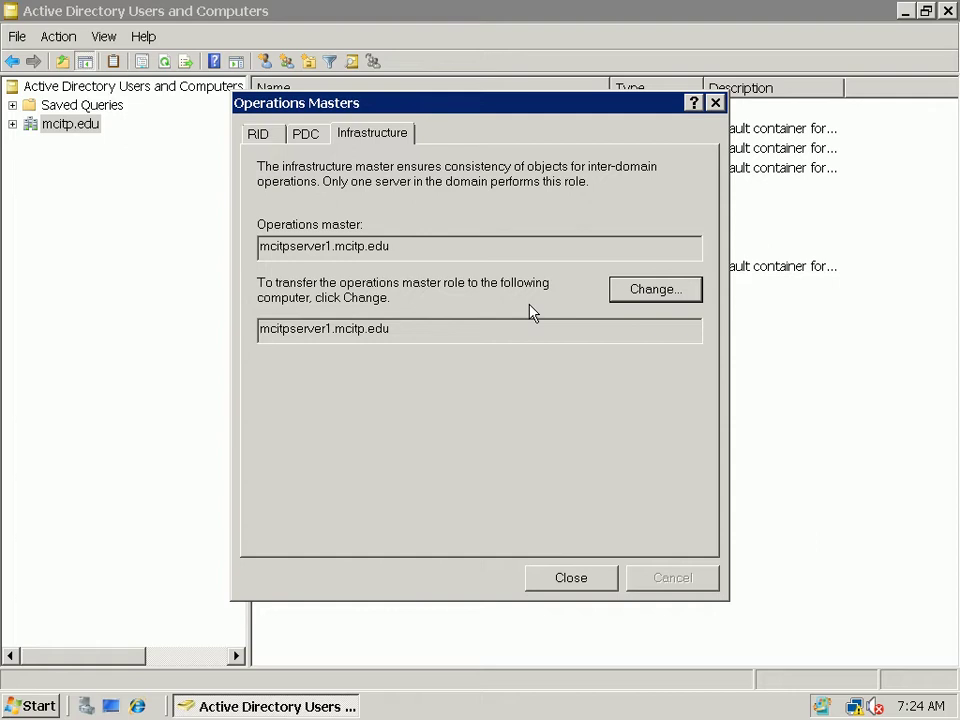
pyautogui.click(272, 138)
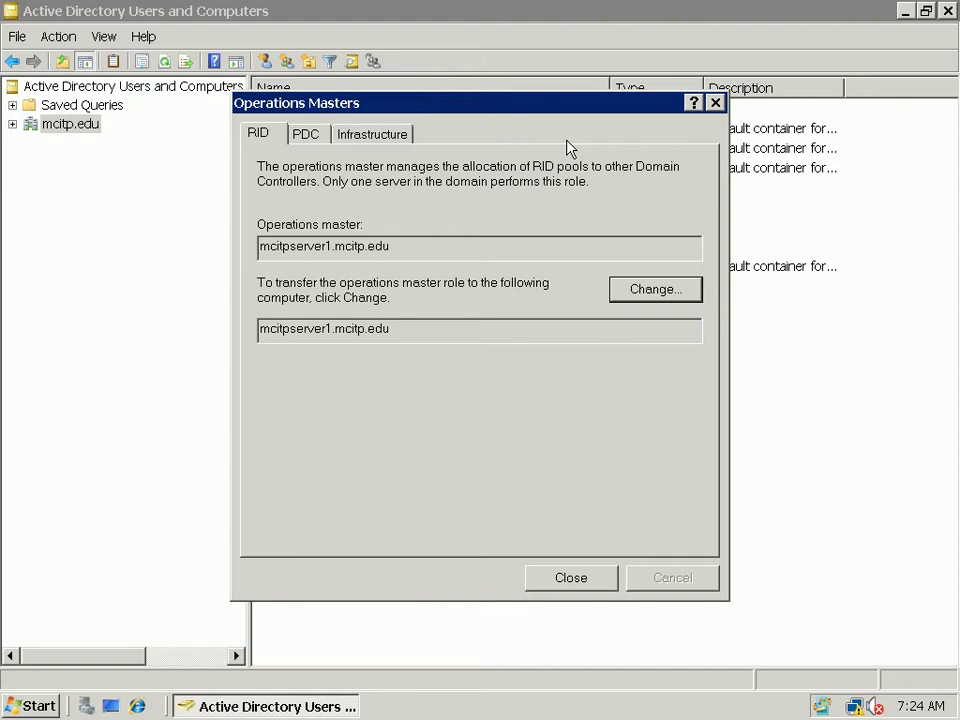
pyautogui.click(570, 580)
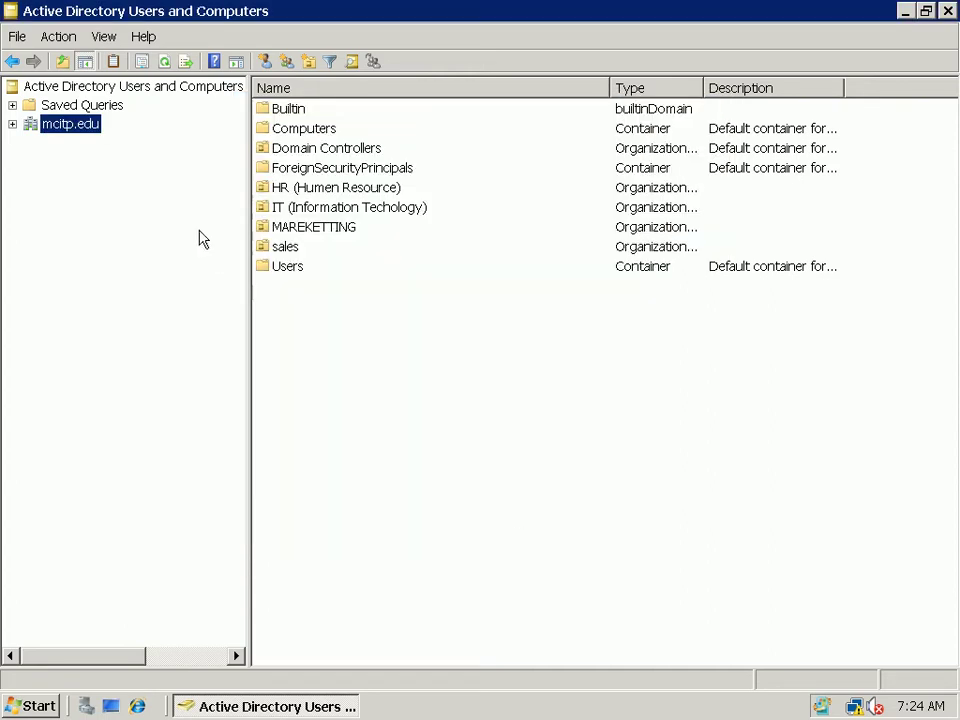
# Expand mcitp.edu and change the domain controller from the console root, selecting mcitpserver1.mcitp.edu as the directory server.
pyautogui.doubleClick(62, 128)
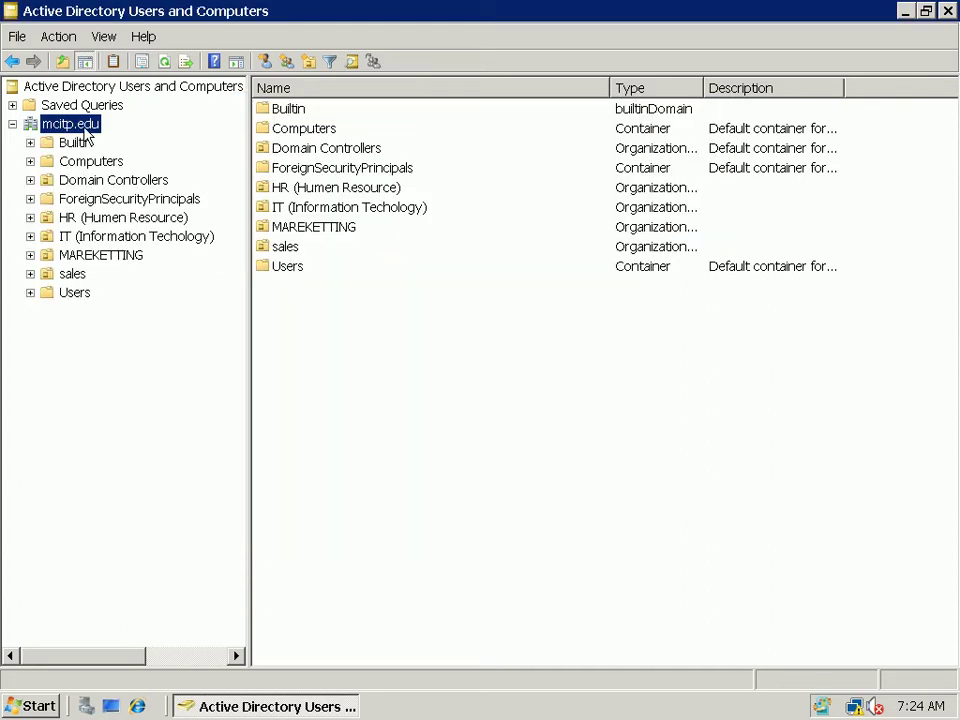
pyautogui.click(82, 87)
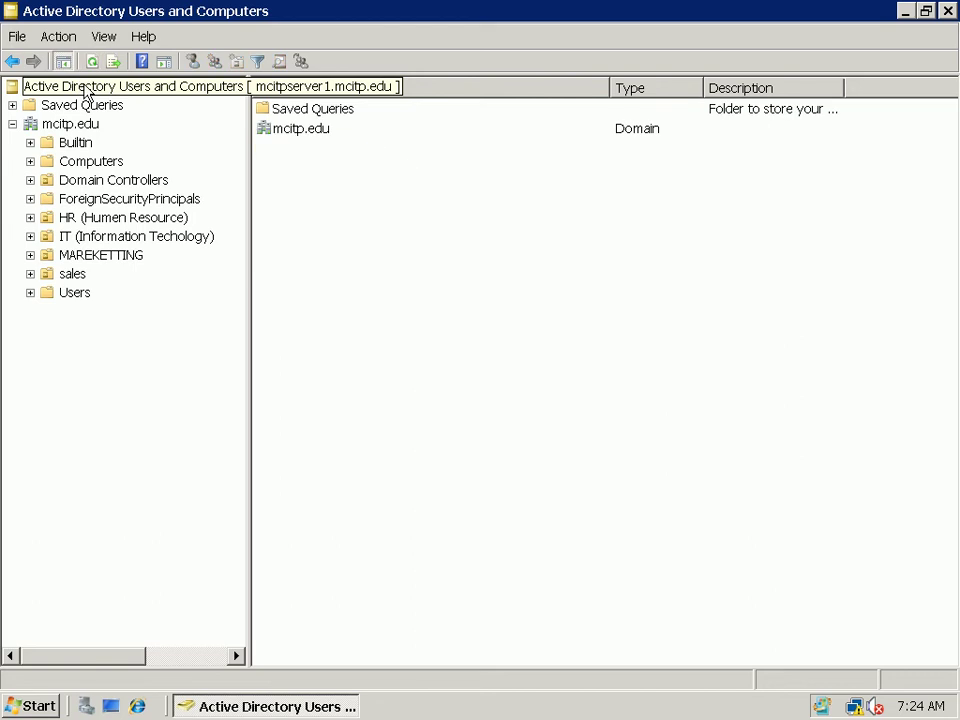
pyautogui.rightClick(86, 90)
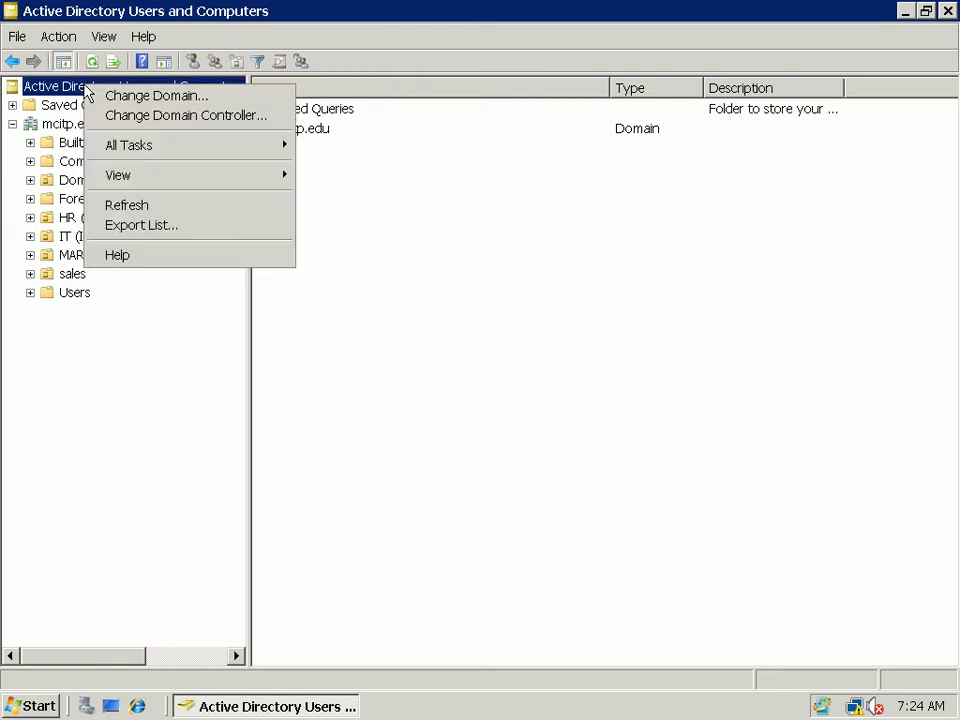
pyautogui.click(184, 117)
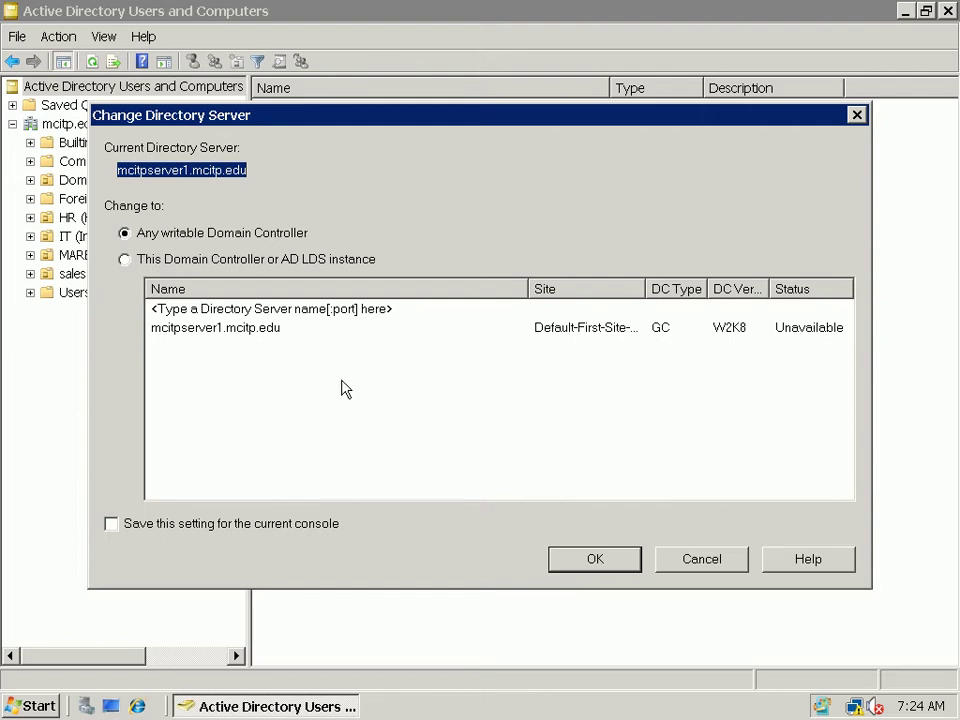
pyautogui.click(267, 370)
pyautogui.click(243, 331)
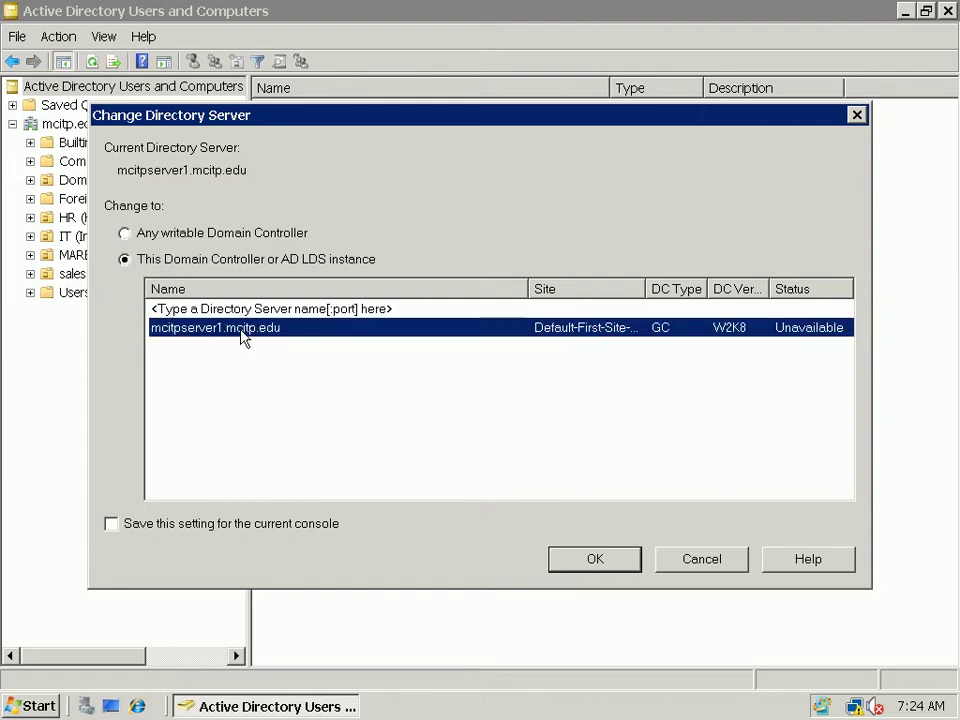
pyautogui.click(604, 570)
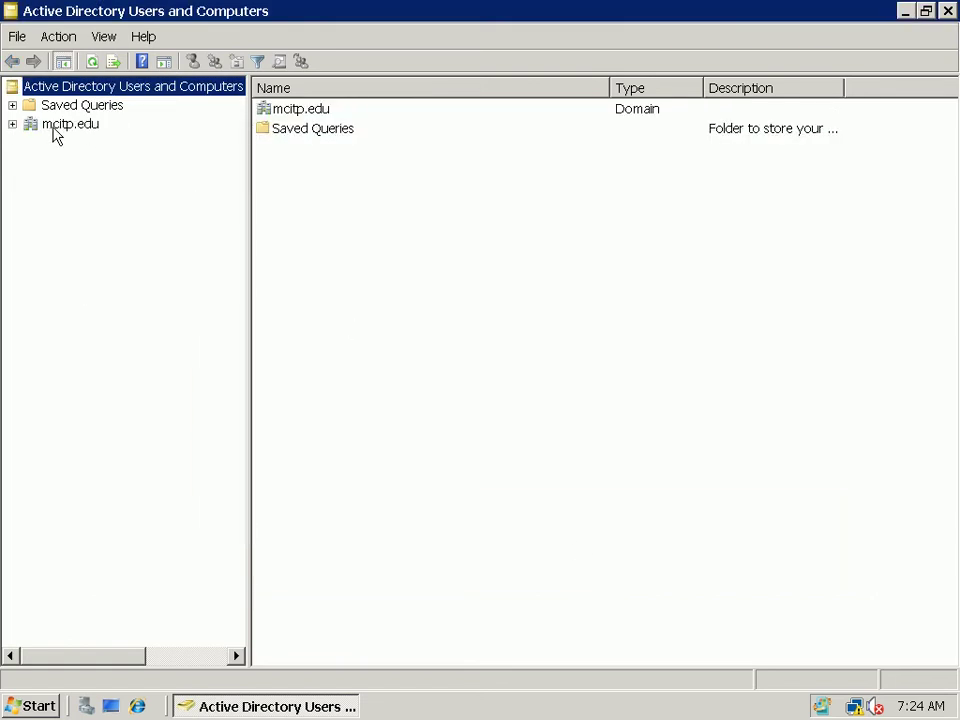
# Reopen the Operations Masters dialog for mcitp.edu, compare the RID, PDC and Infrastructure role holders, and close it.
pyautogui.click(56, 129)
pyautogui.rightClick(55, 130)
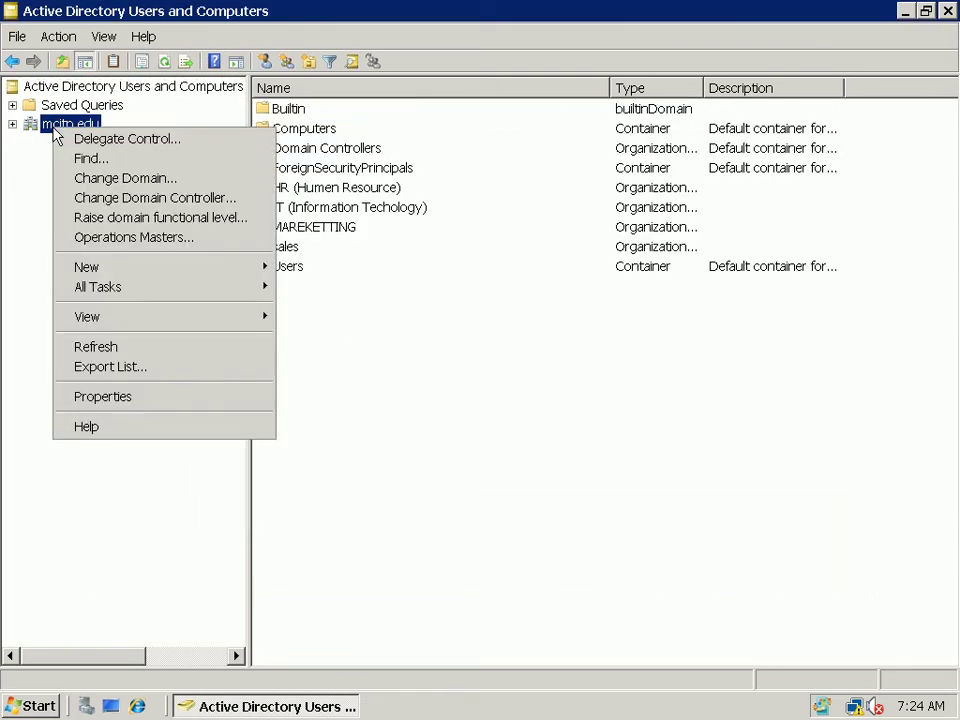
pyautogui.click(190, 240)
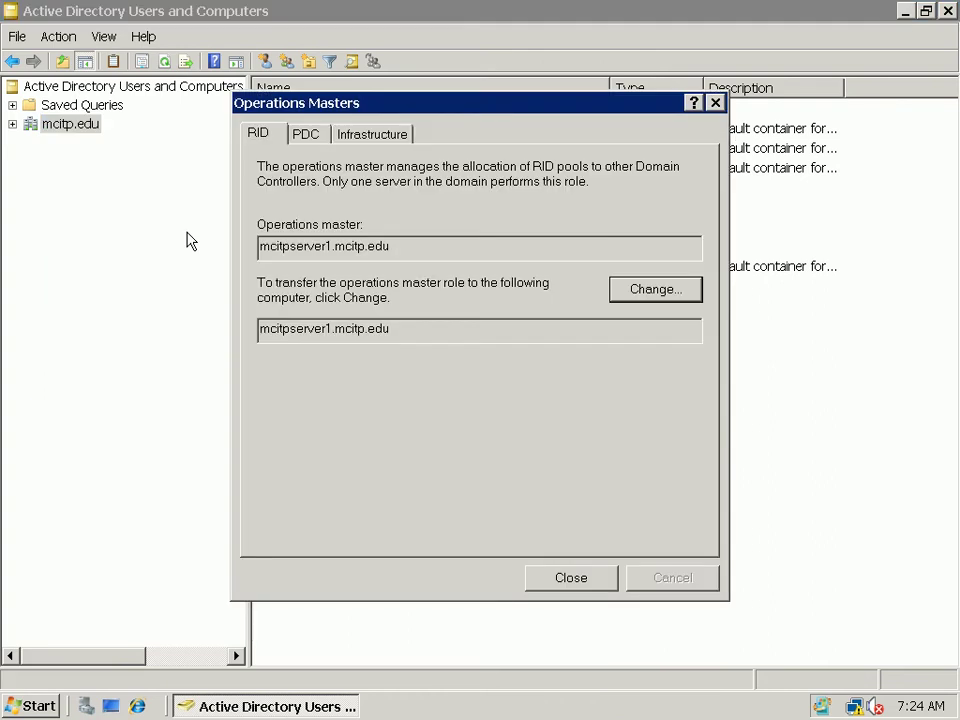
pyautogui.click(303, 135)
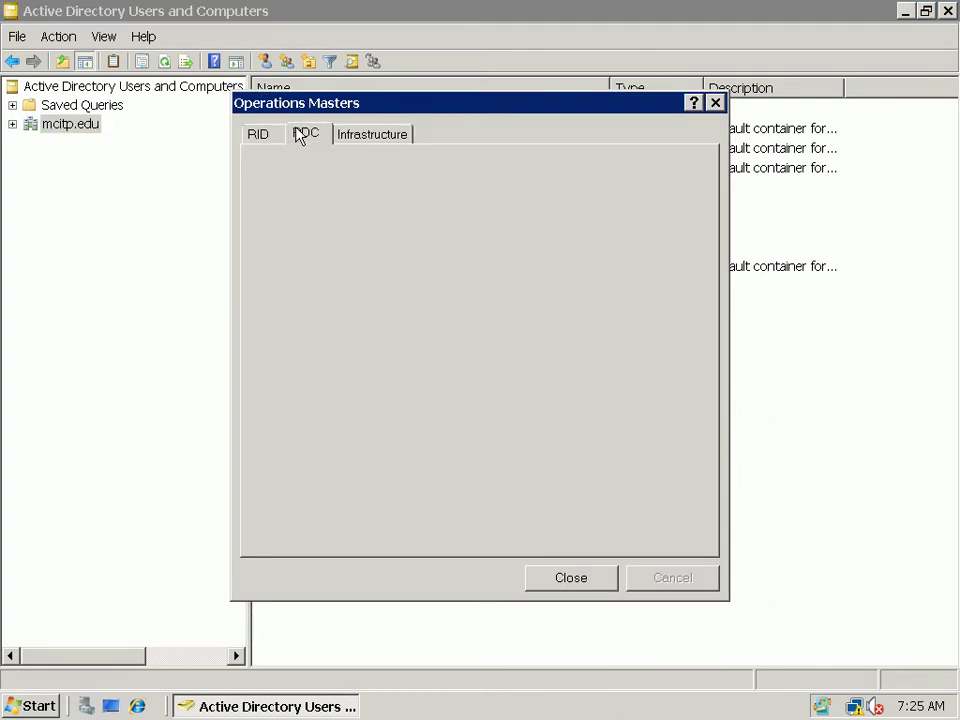
pyautogui.click(262, 140)
pyautogui.click(318, 139)
pyautogui.click(316, 135)
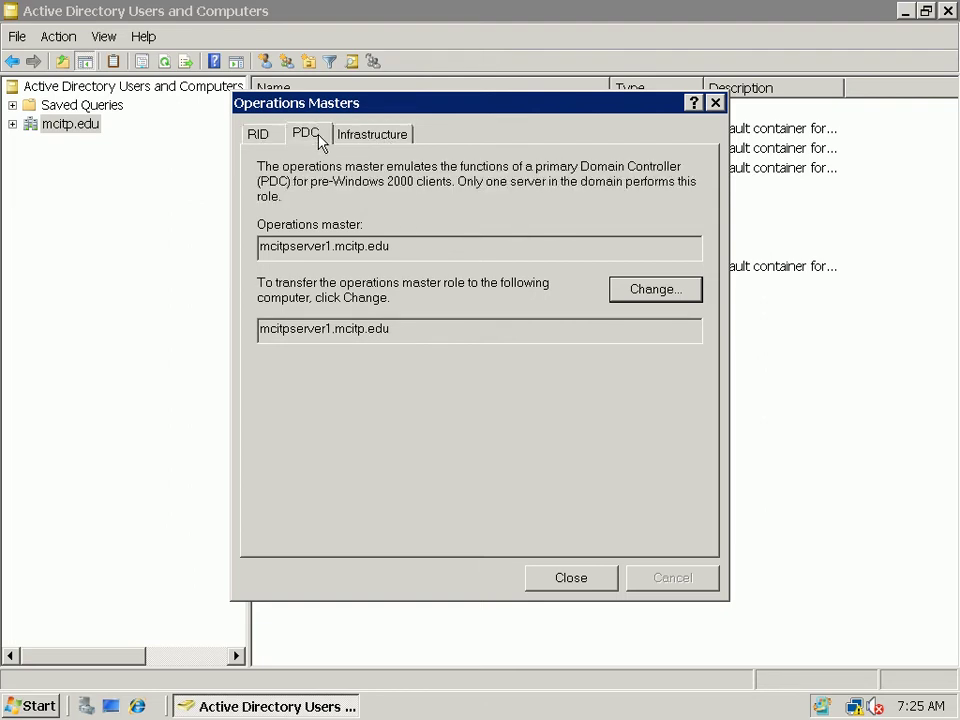
pyautogui.click(252, 136)
pyautogui.click(305, 136)
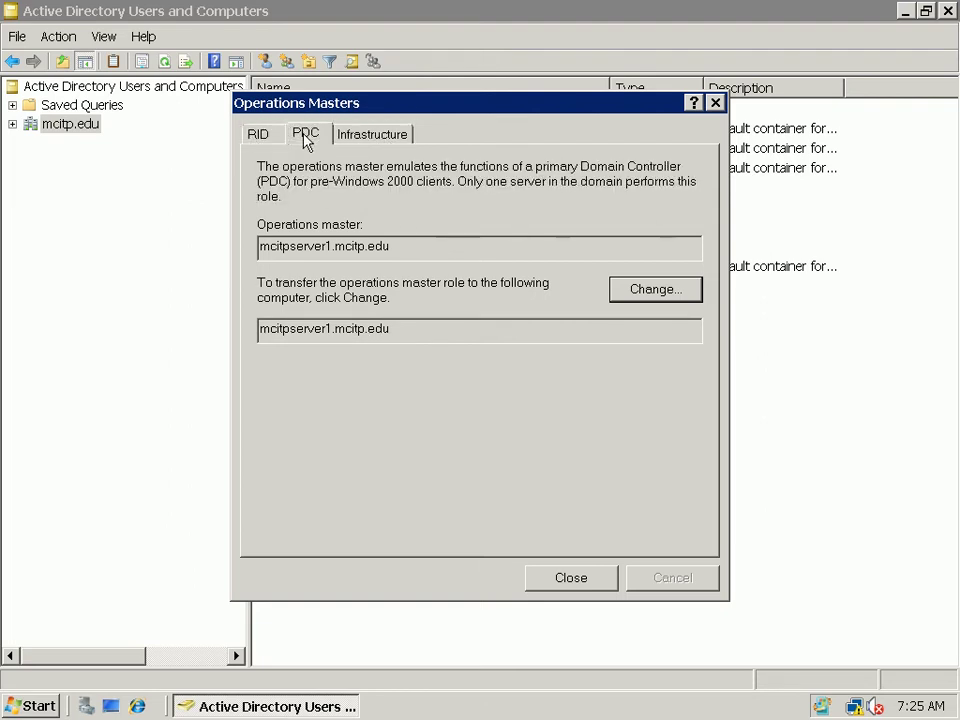
pyautogui.click(252, 136)
pyautogui.click(384, 139)
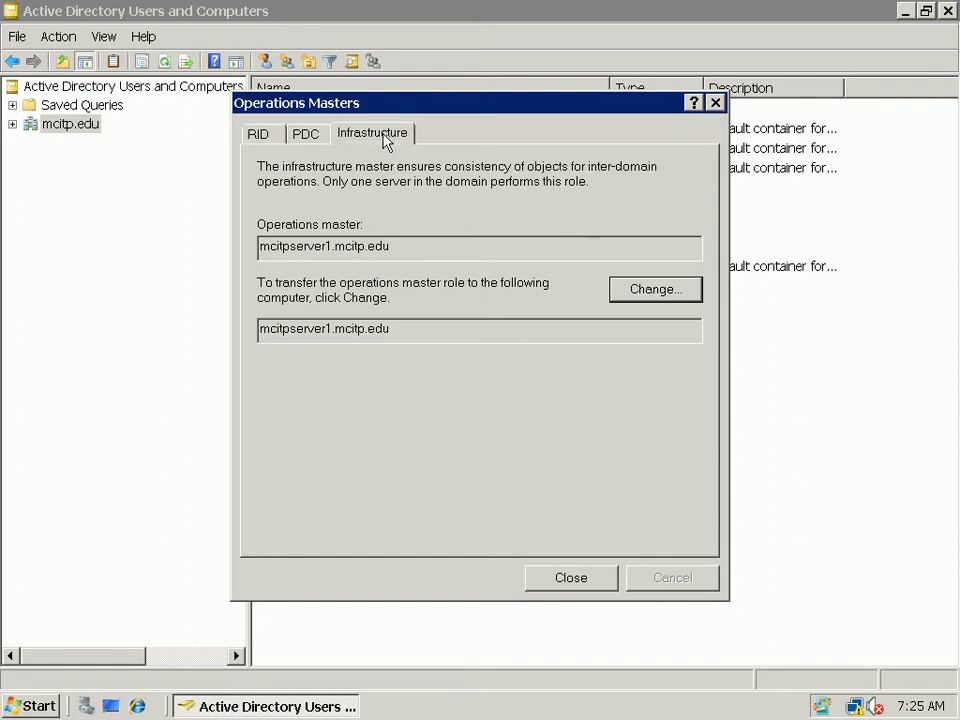
pyautogui.click(314, 136)
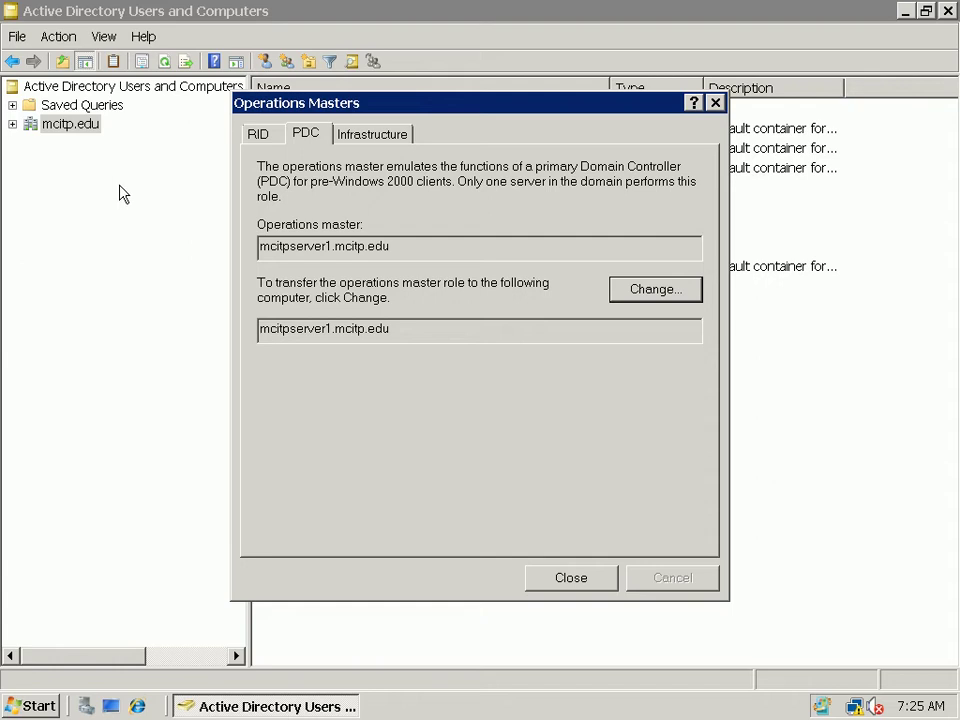
pyautogui.click(572, 580)
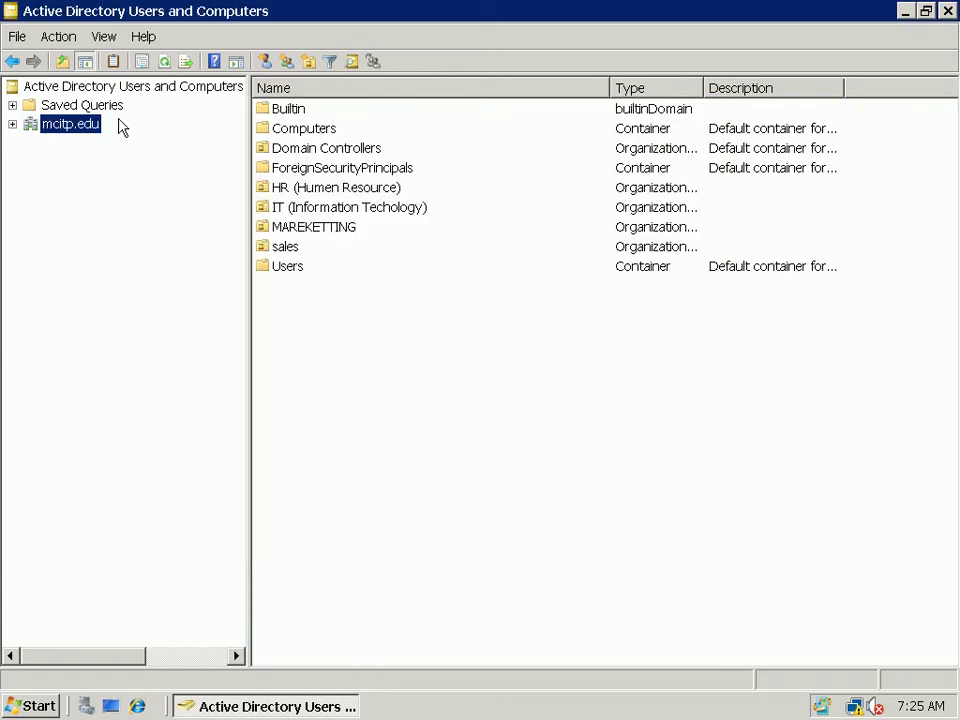
# Expand mcitp.edu and browse its containers and organizational units from Builtin through MAREKETTING.
pyautogui.click(100, 106)
pyautogui.click(85, 125)
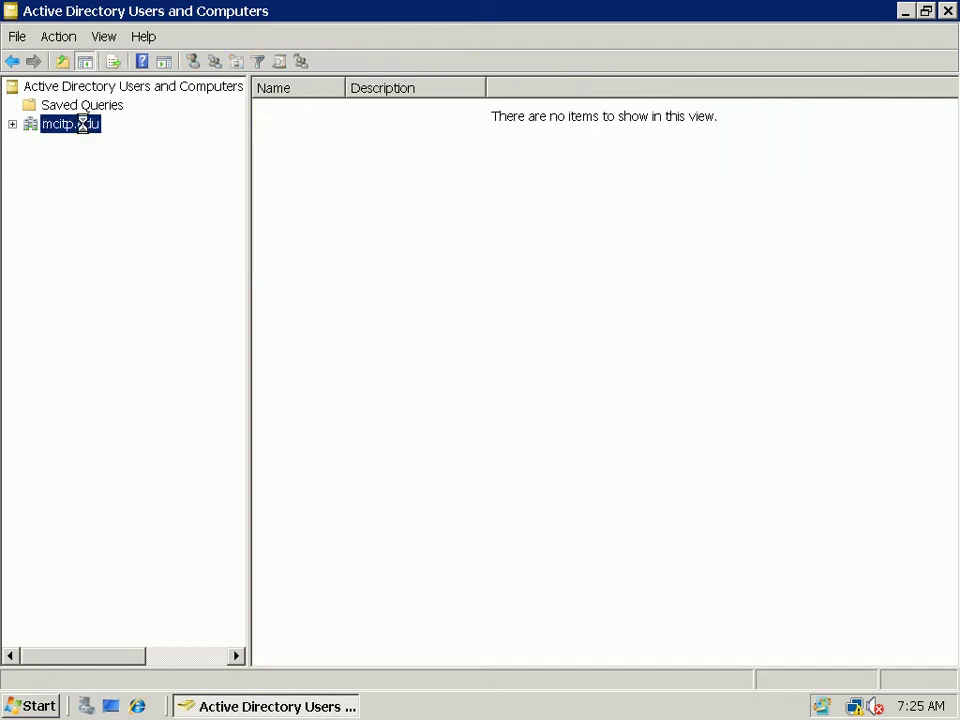
pyautogui.doubleClick(85, 125)
pyautogui.click(75, 142)
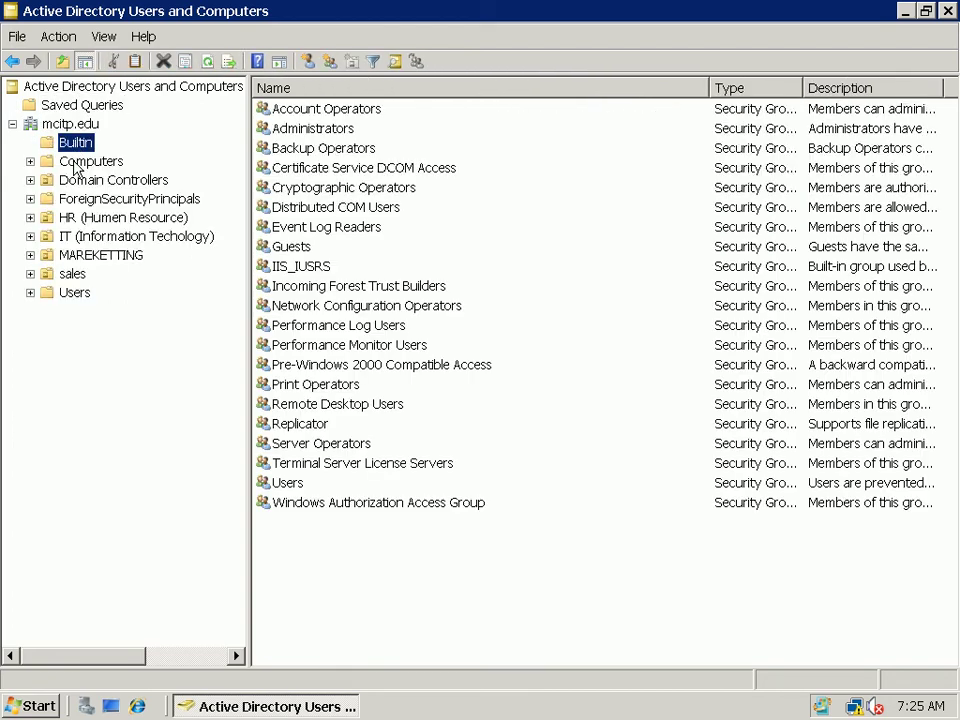
pyautogui.click(75, 163)
pyautogui.click(76, 182)
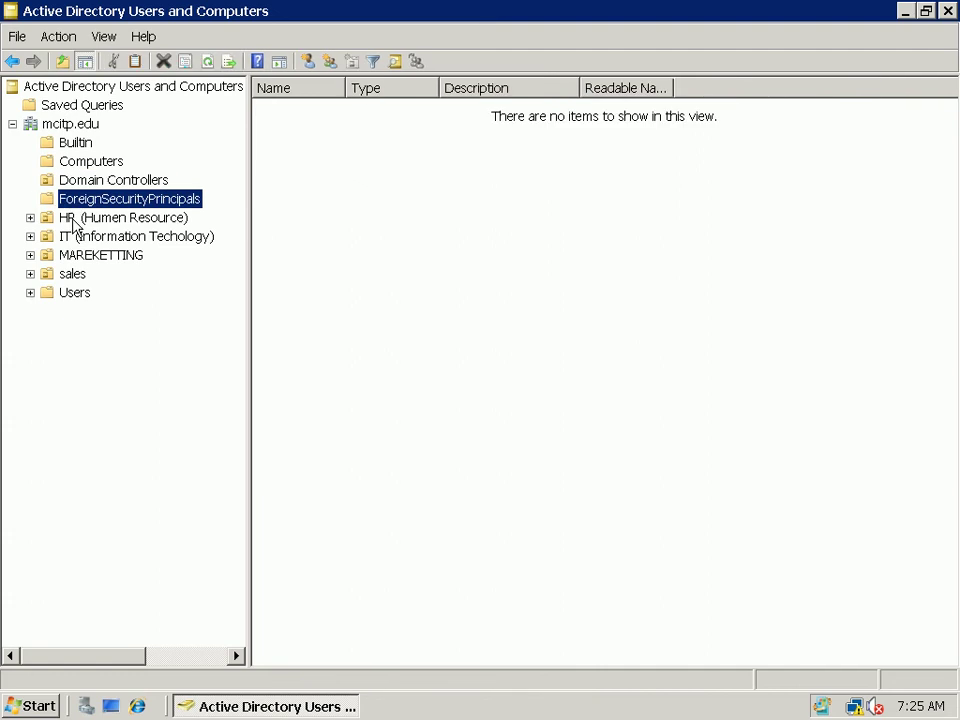
pyautogui.click(66, 219)
pyautogui.click(64, 237)
pyautogui.click(70, 258)
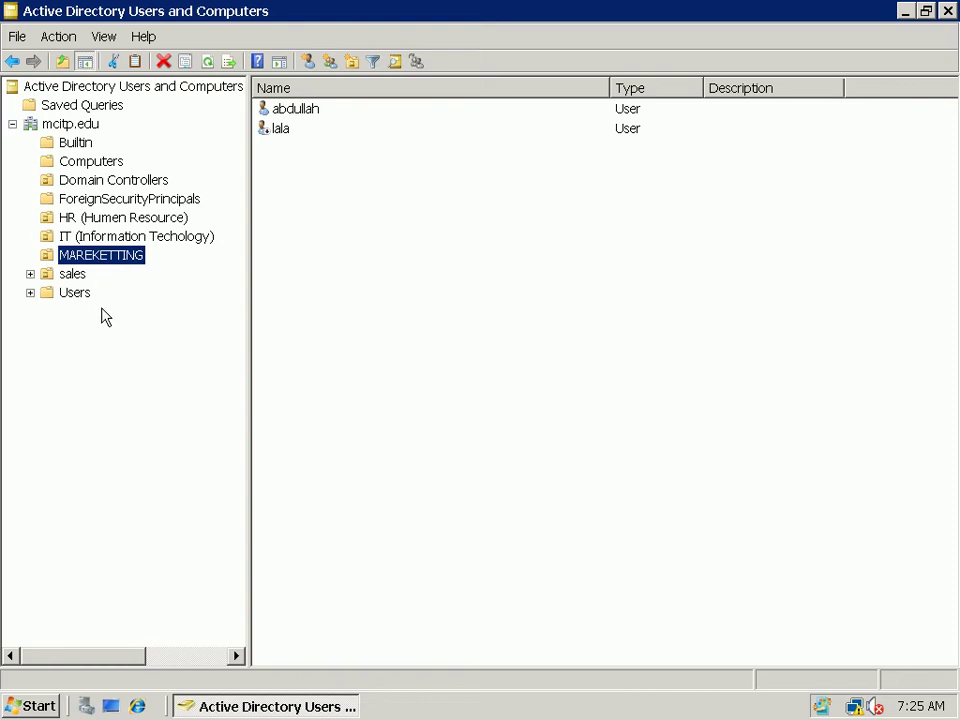
pyautogui.click(30, 706)
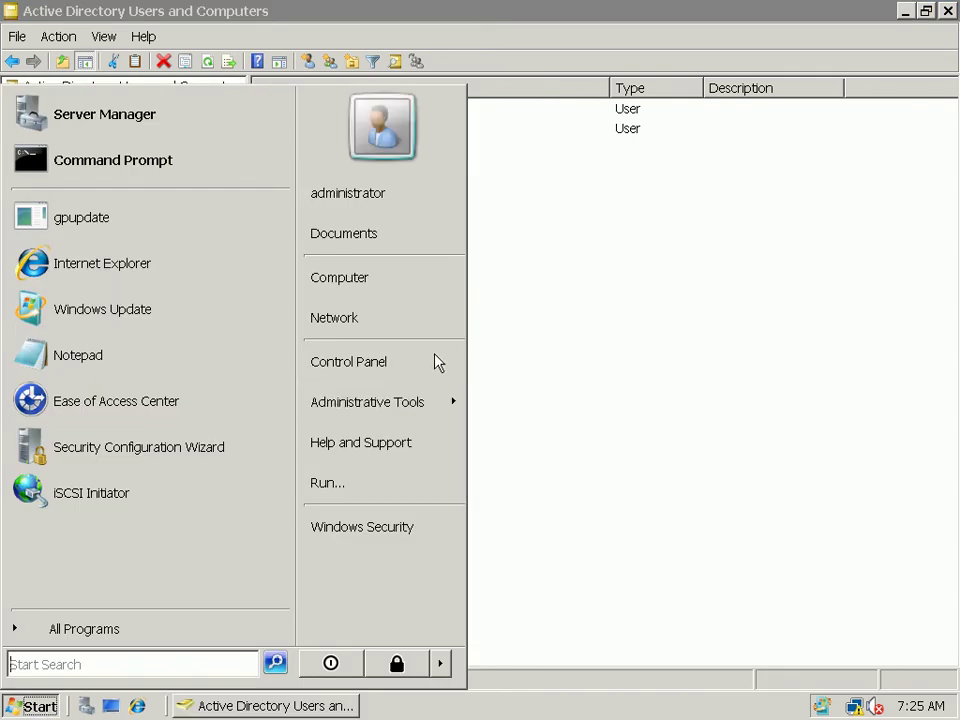
pyautogui.moveTo(422, 420)
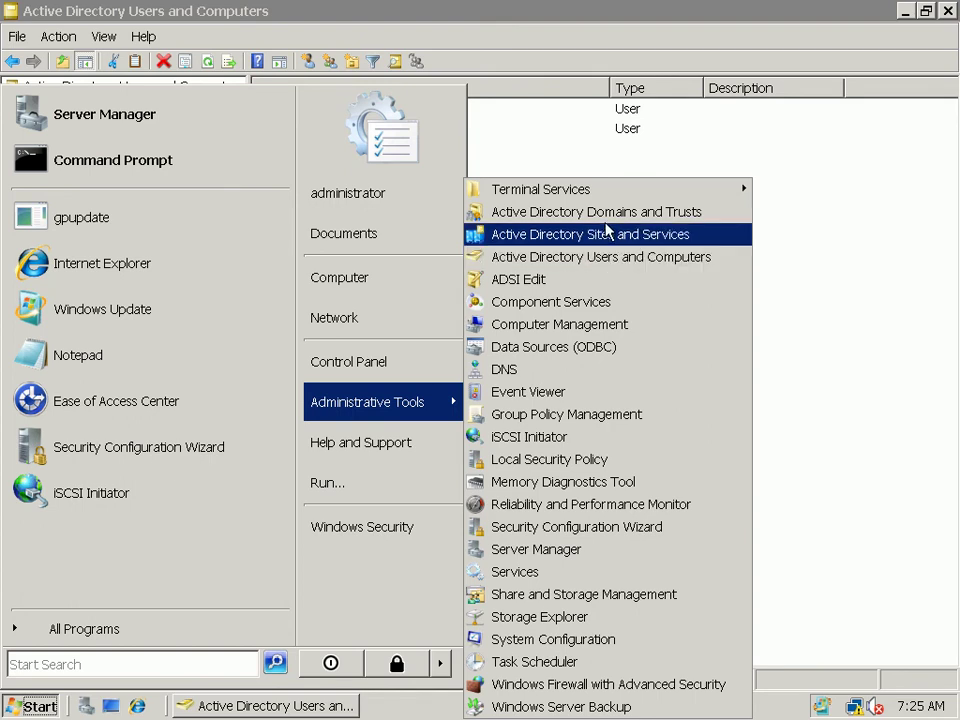
pyautogui.click(800, 265)
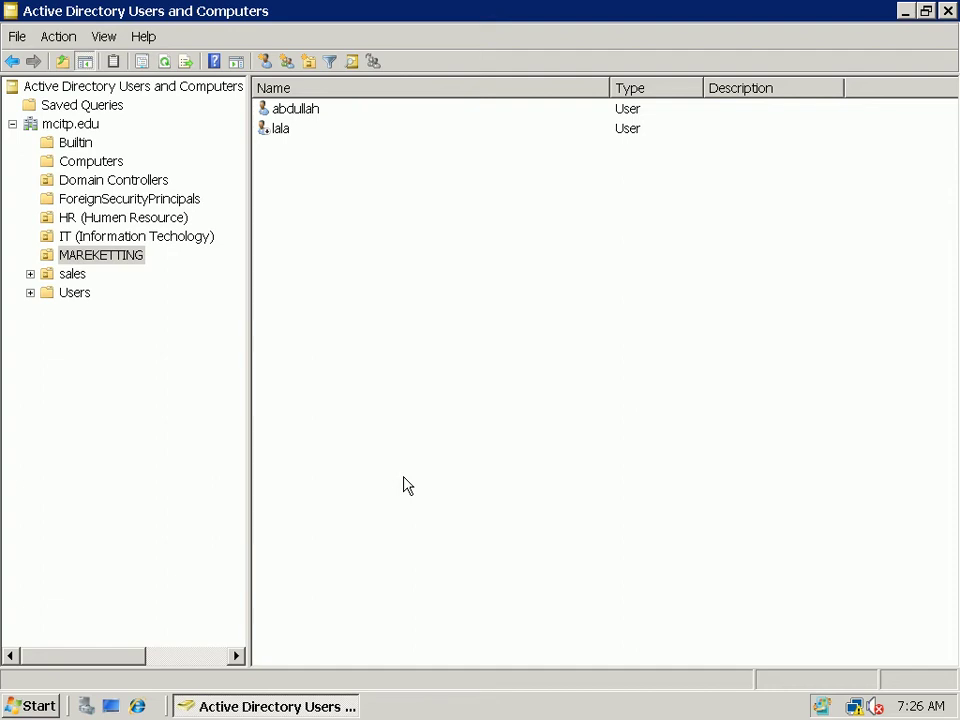
# Open a Command Prompt by running cmd and start the ntdsutil utility in it.
pyautogui.press('super+r')
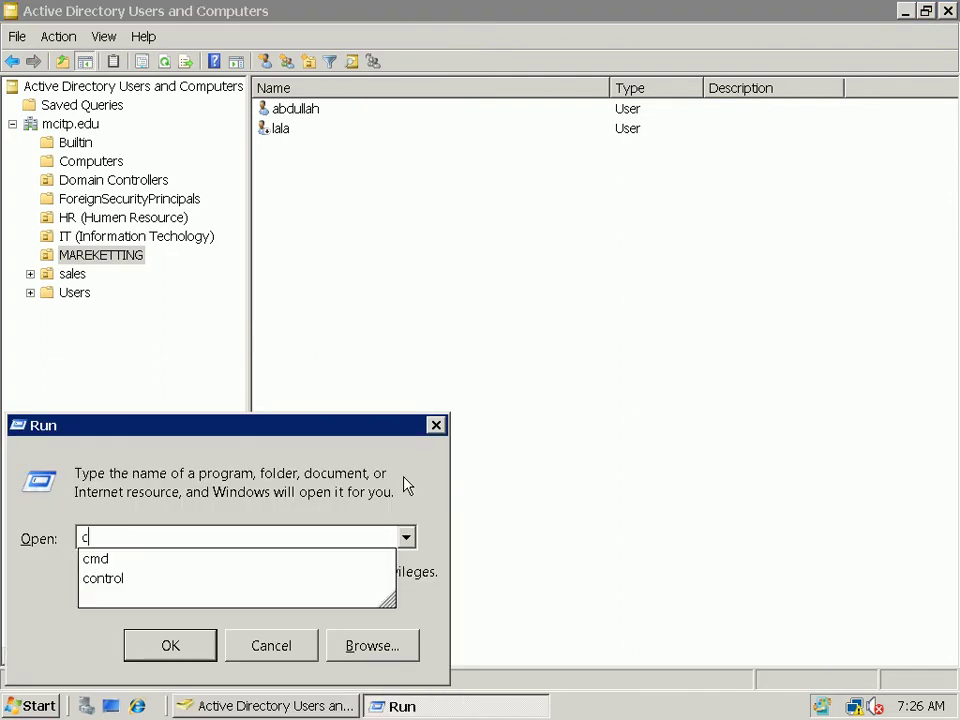
pyautogui.write('cmd')
pyautogui.press('Return')
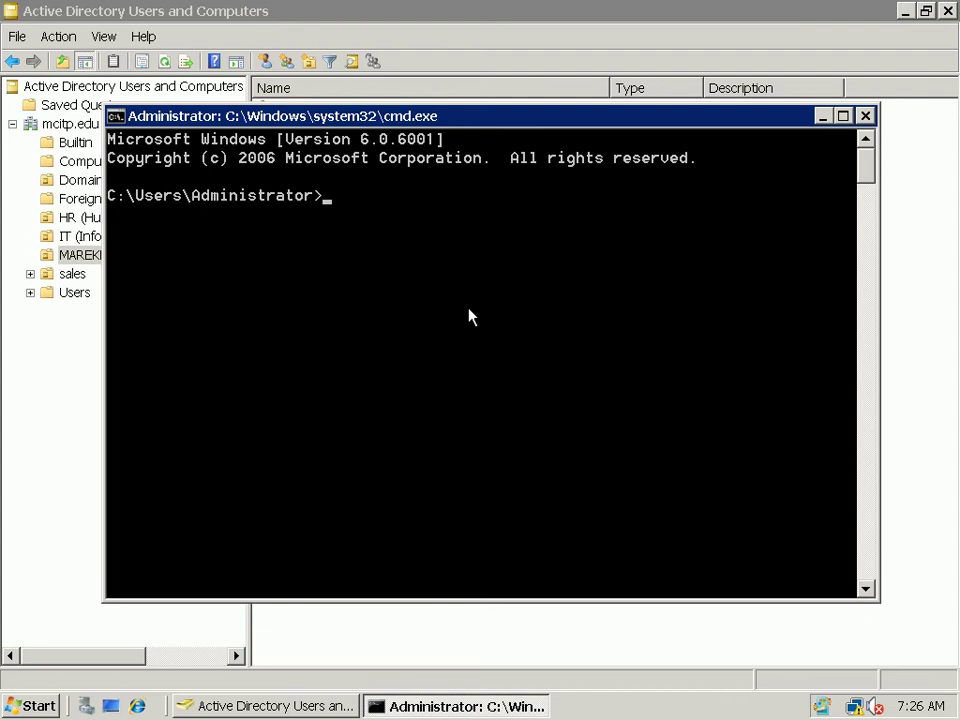
pyautogui.write('ntdsutil')
pyautogui.press('Return')
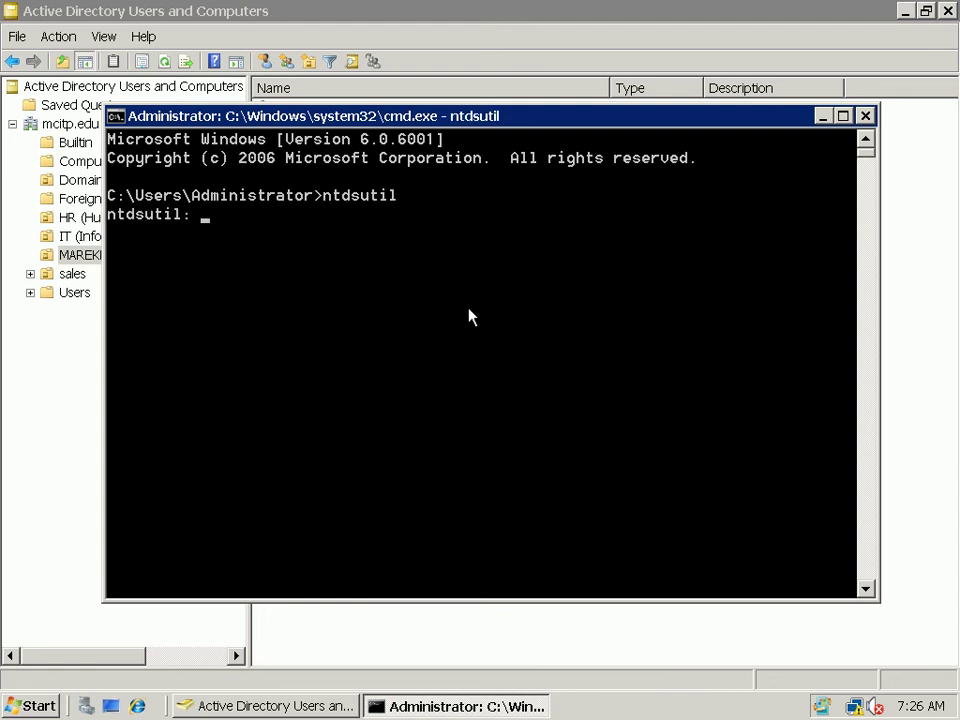
# List the ntdsutil help with ? and review the available commands from Activate Instance through SSL Port.
pyautogui.write('?')
pyautogui.press('Return')
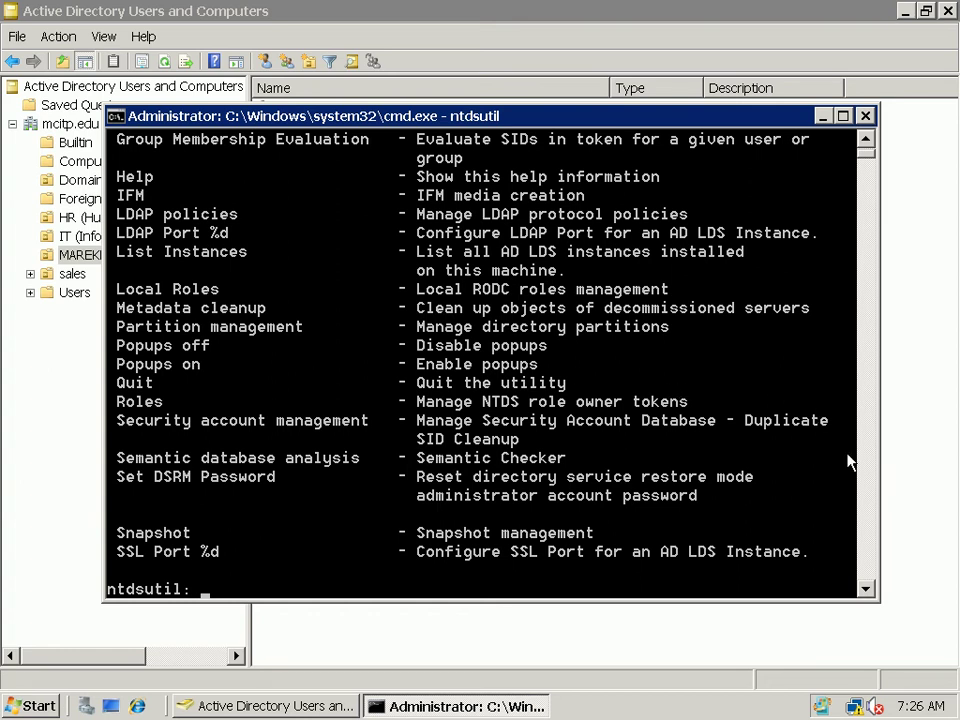
pyautogui.click(866, 141)
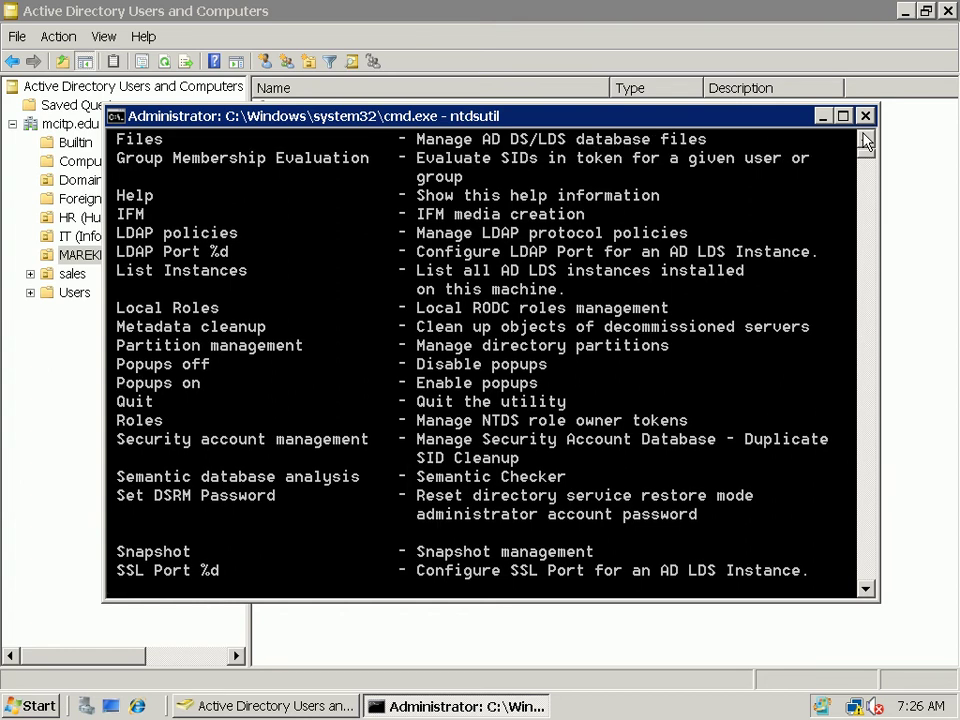
pyautogui.scroll(4, 866, 141)
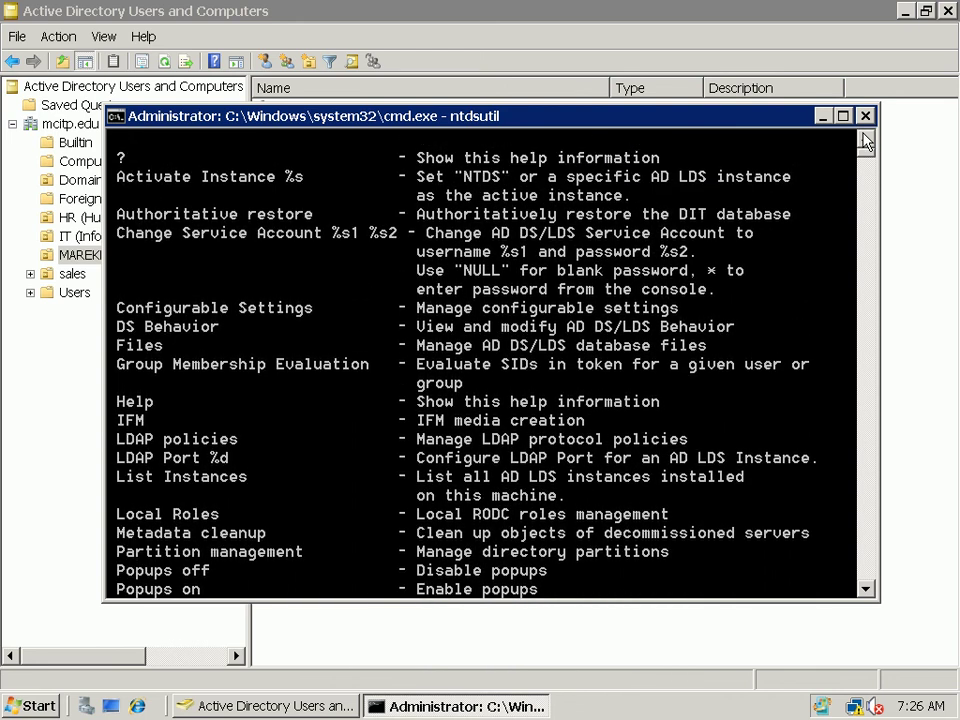
pyautogui.scroll(2, 866, 141)
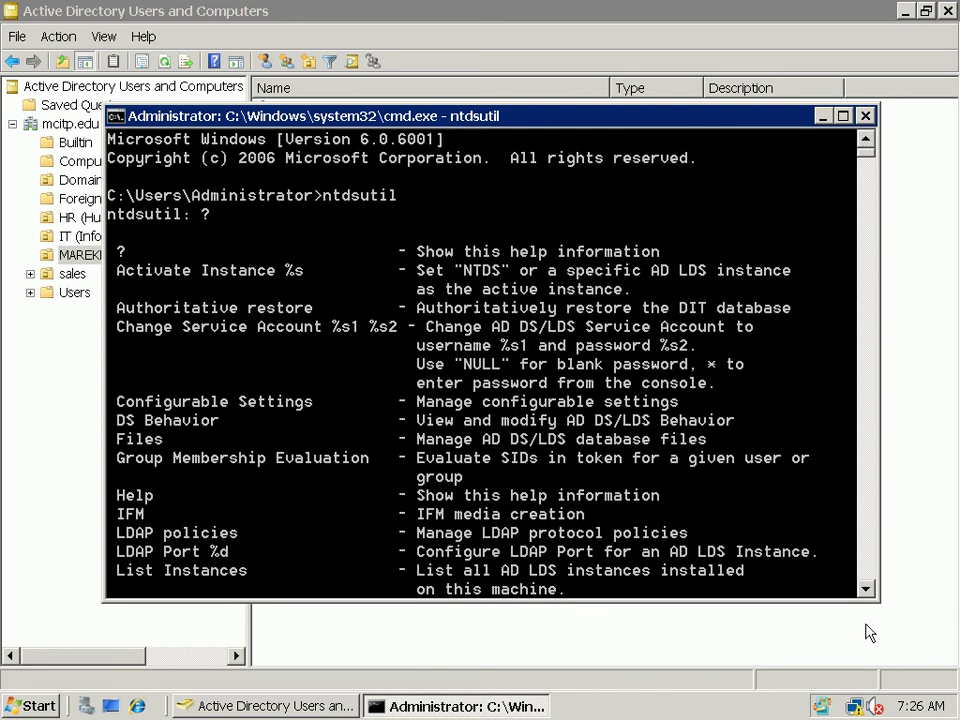
pyautogui.scroll(-5, 868, 592)
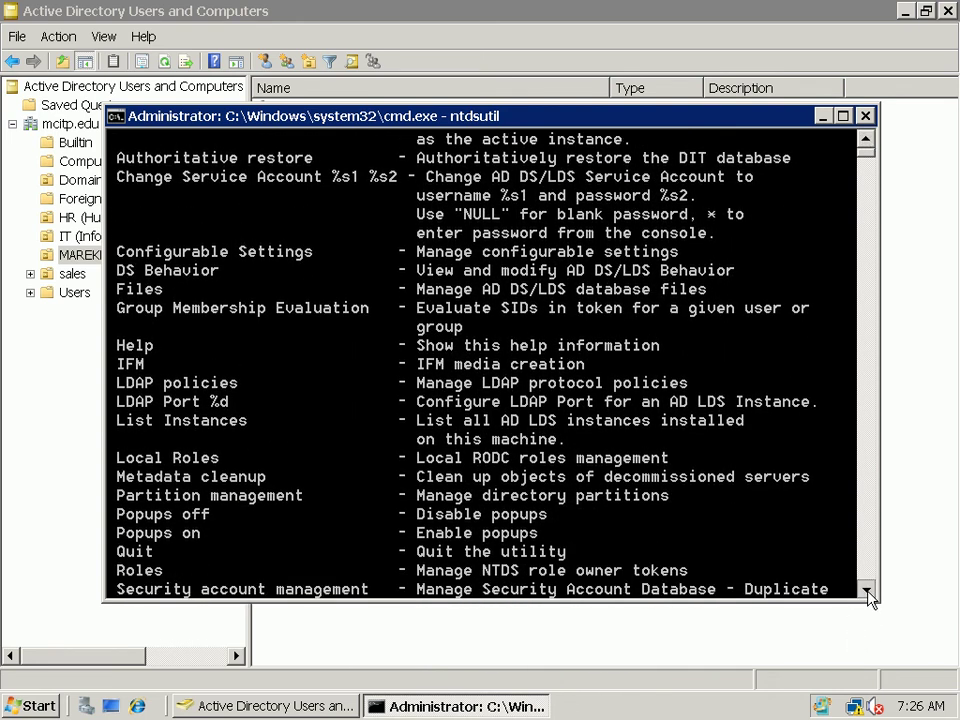
pyautogui.scroll(-3, 868, 592)
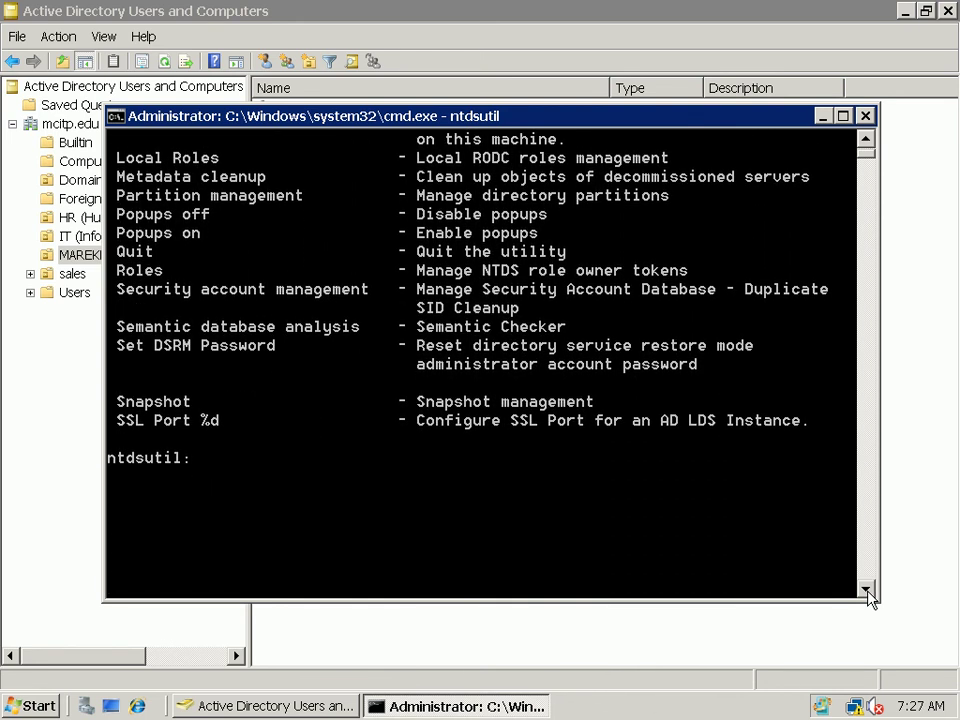
# Enter FSMO maintenance in ntdsutil with roles and open the server connections prompt with conn.
pyautogui.write('conn')
pyautogui.press('Return')
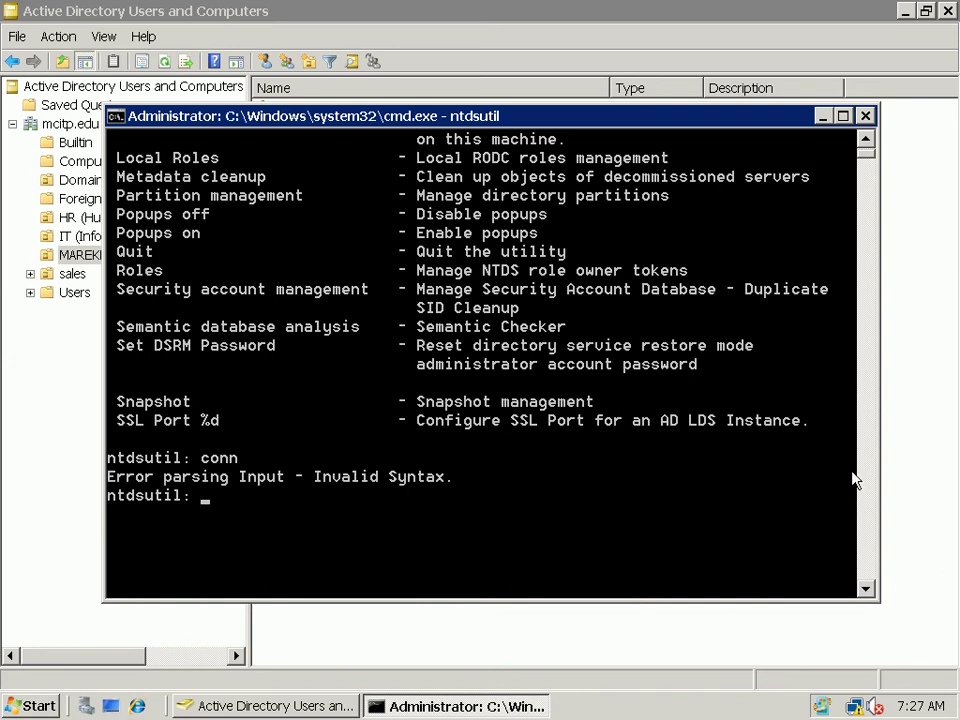
pyautogui.write('roles')
pyautogui.press('Return')
pyautogui.write('conn')
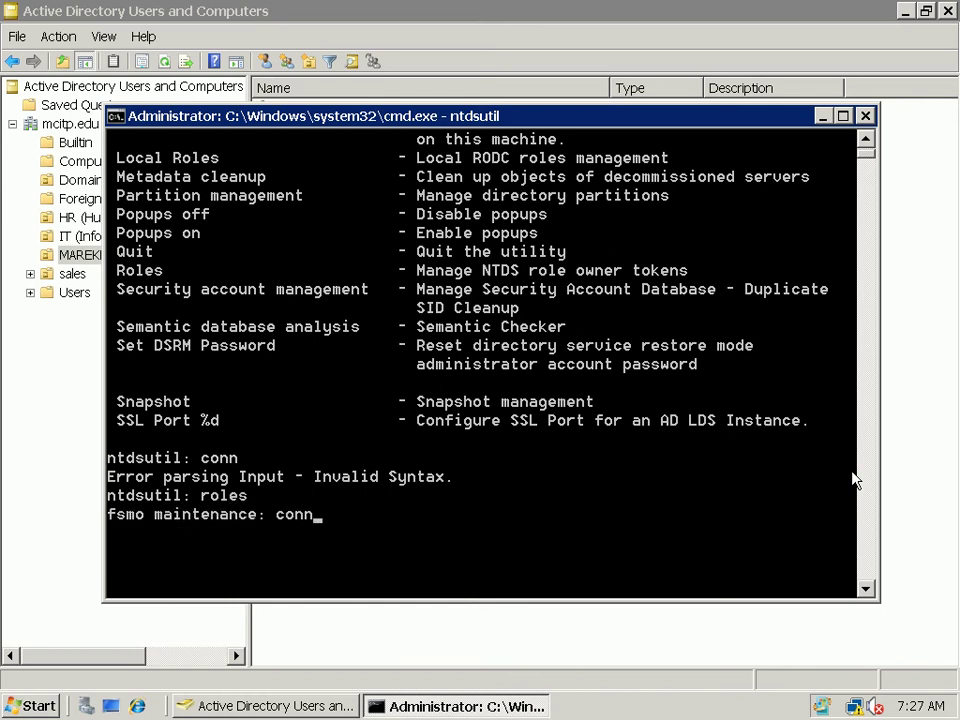
pyautogui.press('Return')
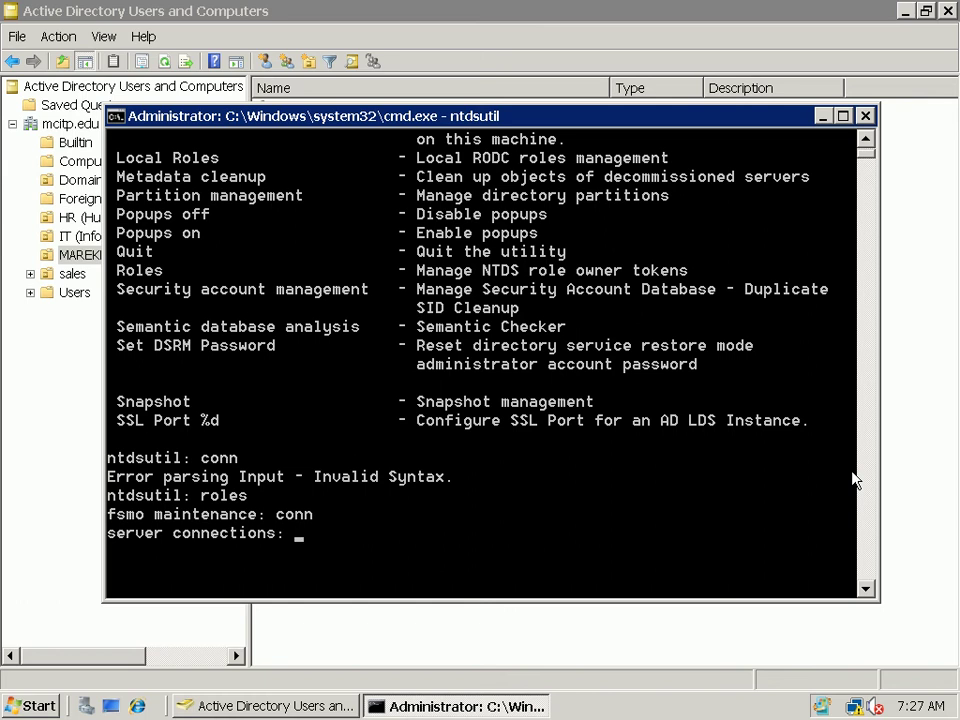
# Enter the server name mcitpserver1 at the server connections prompt of ntdsutil.
pyautogui.write('mcitpserver1')
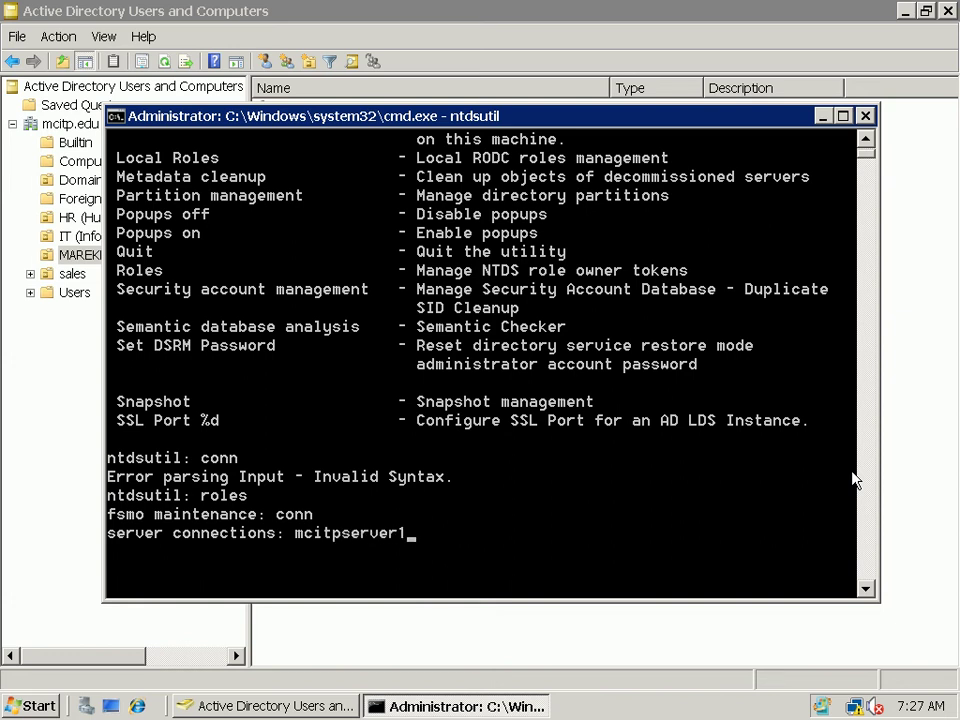
pyautogui.press('Return')
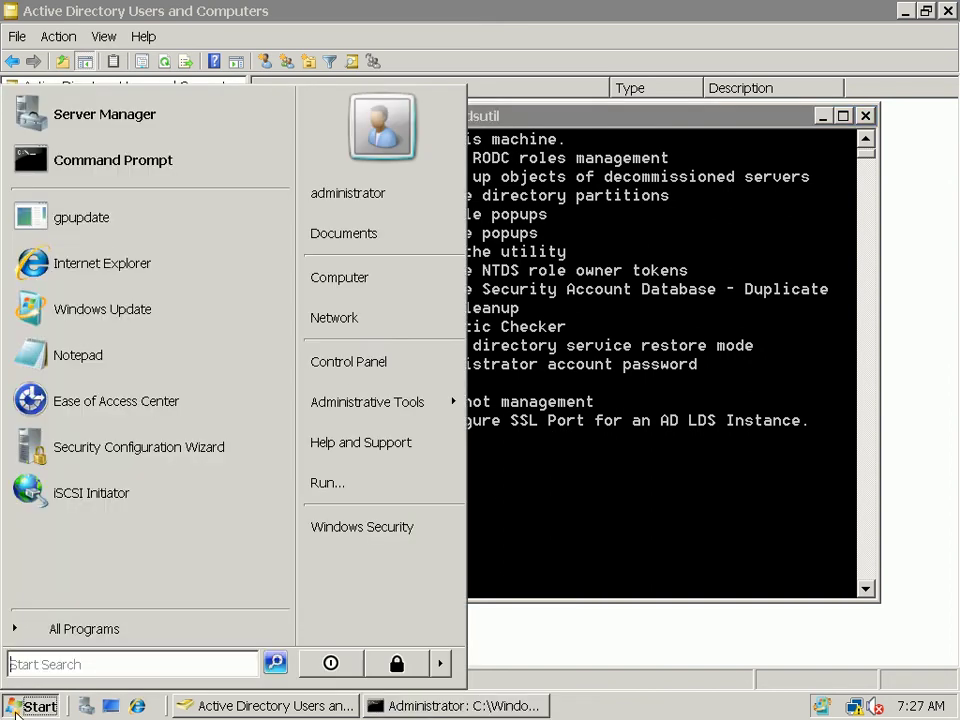
# Open the Start menu while leaving the ntdsutil session running in the Command Prompt.
pyautogui.click(30, 706)
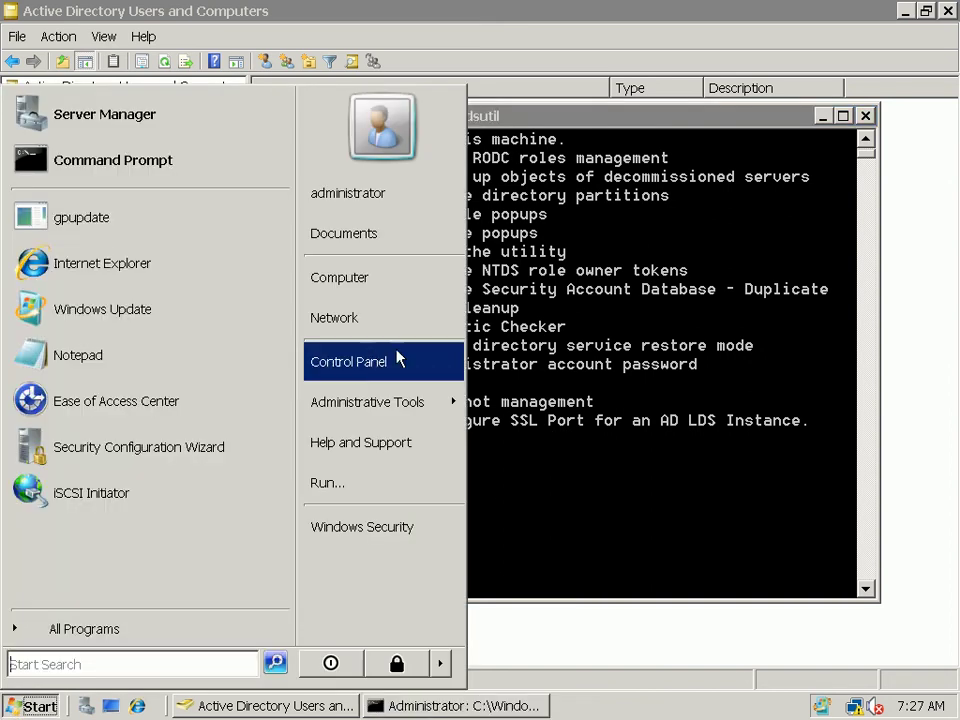